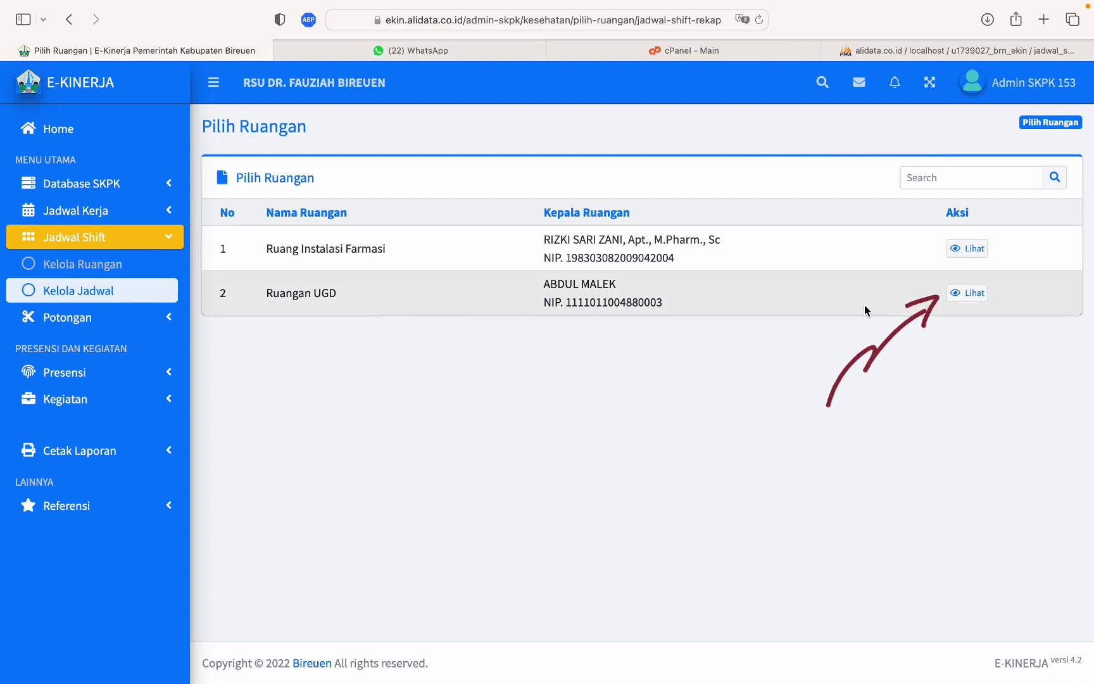
Start a new shift schedule entry for Ruangan UGD and add the first nurse to the selected employees.
click(972, 294)
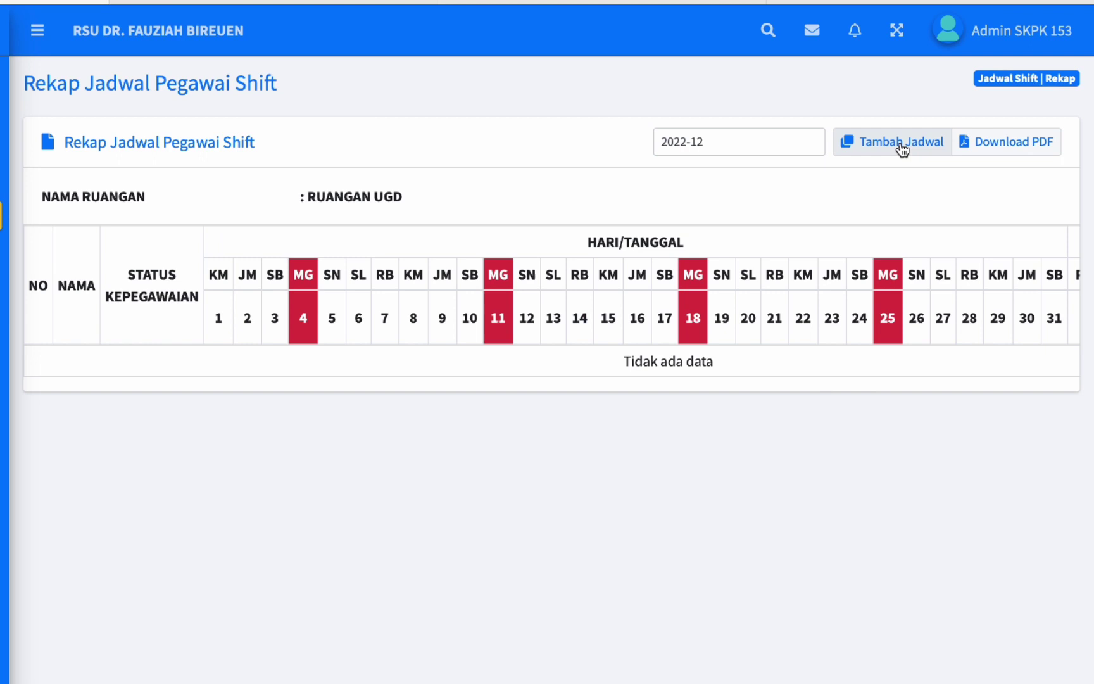
click(901, 148)
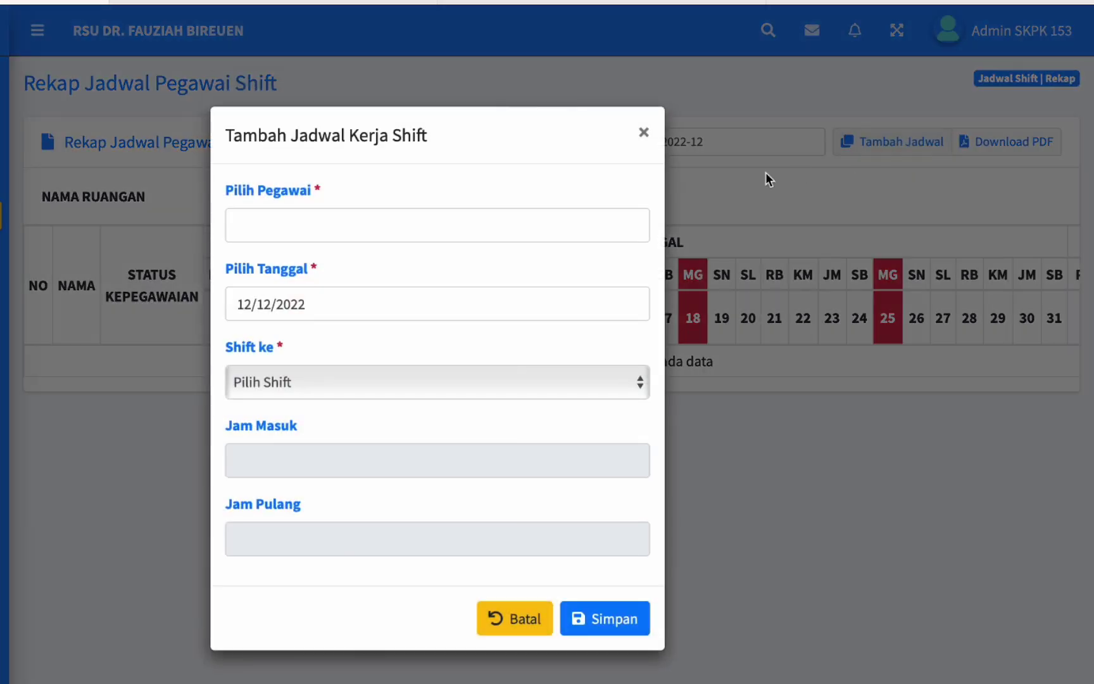
click(319, 225)
text(ju)
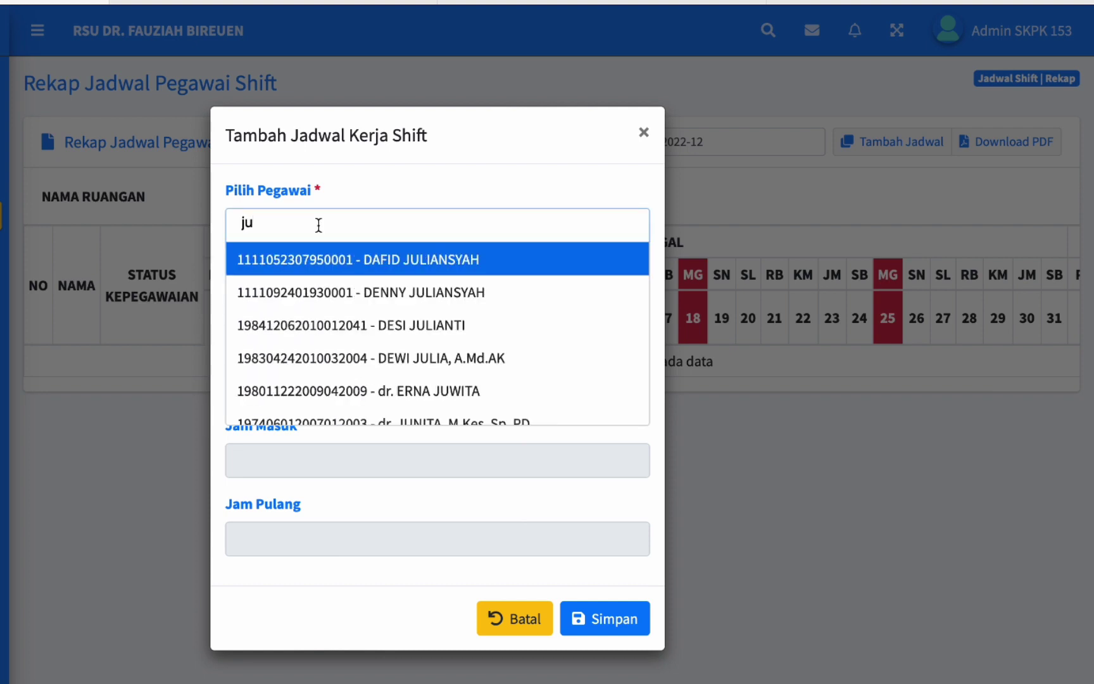
text(fri)
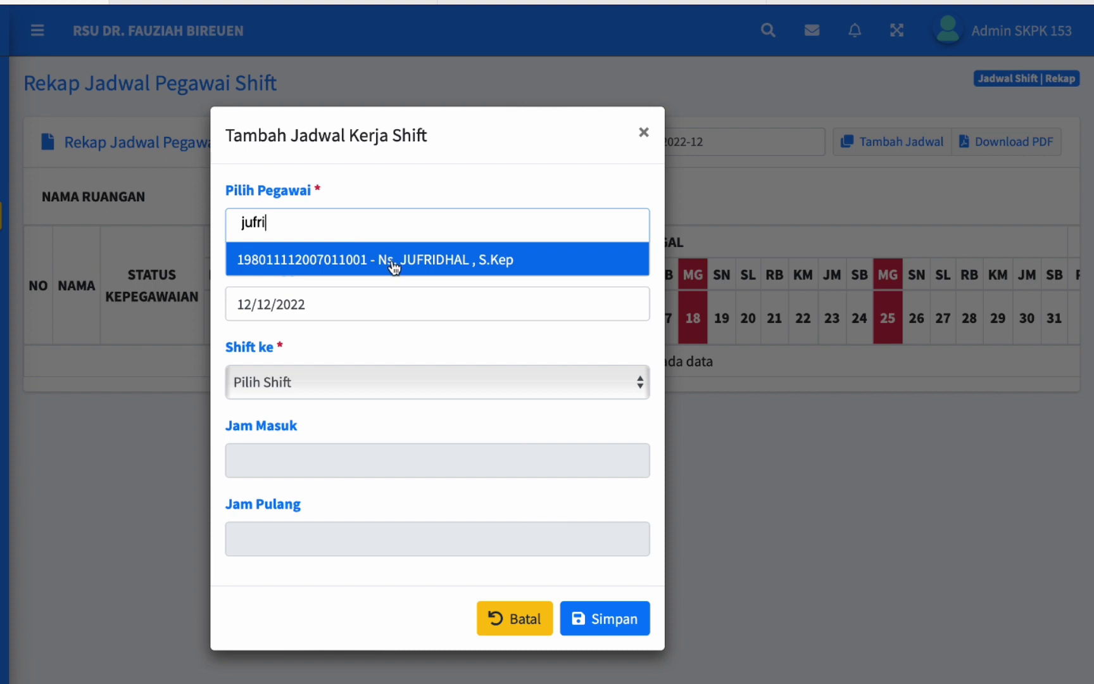
click(394, 266)
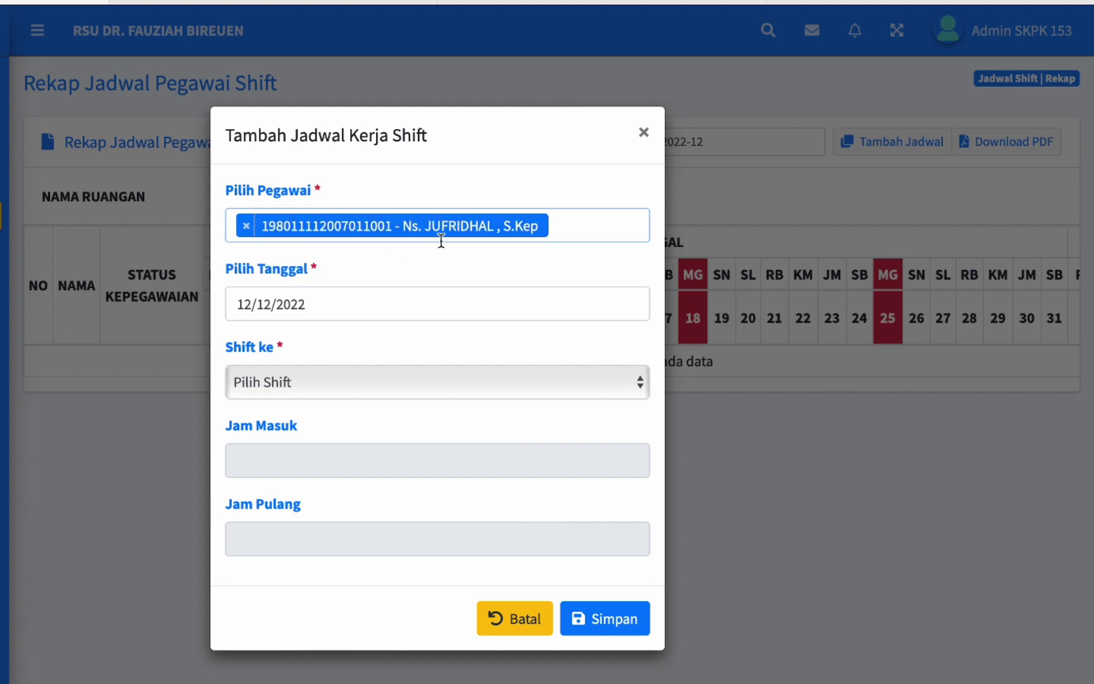
Add three more nurses with the S.Kep title to the employees selected for the shift schedule.
text(dedi)
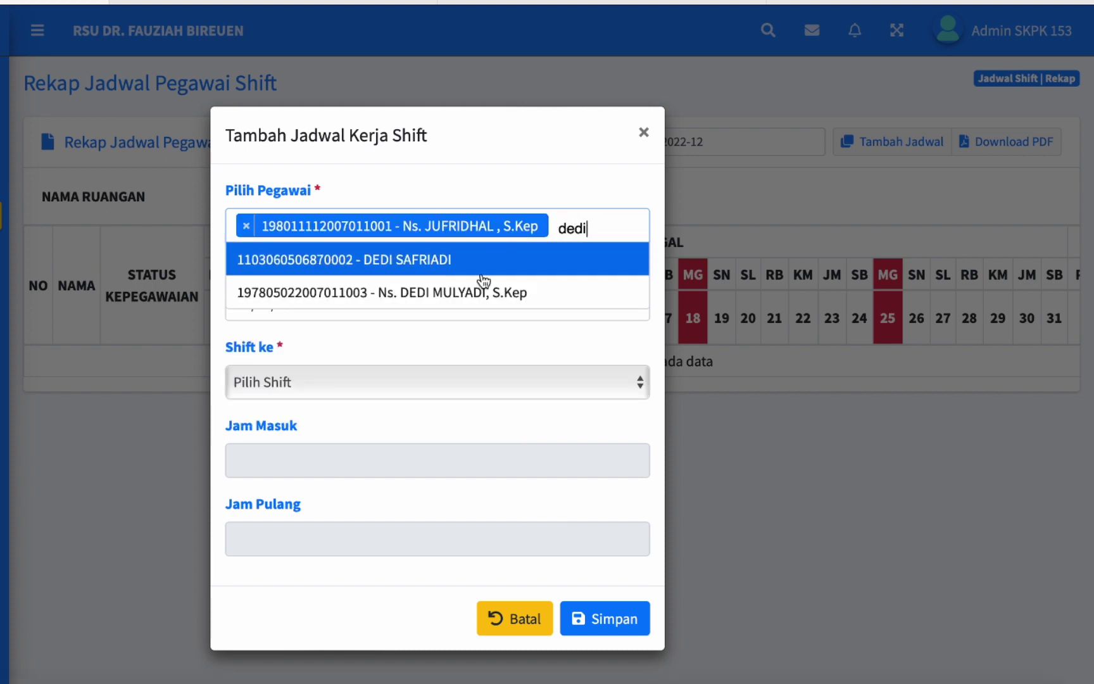
click(474, 291)
text(y)
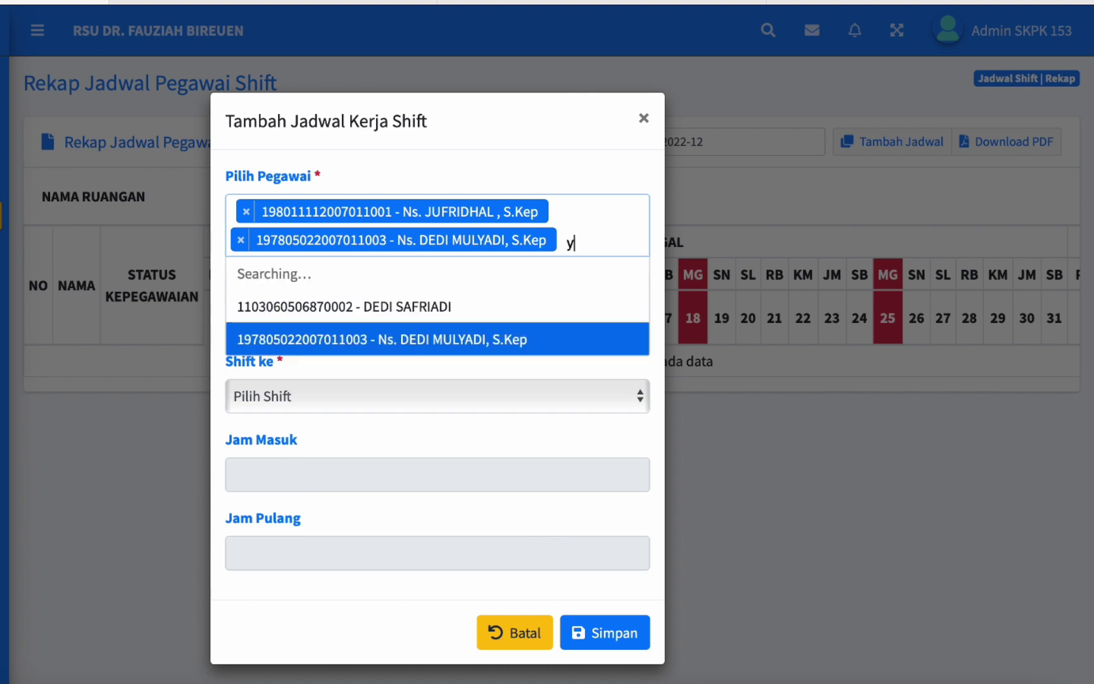
text(usra)
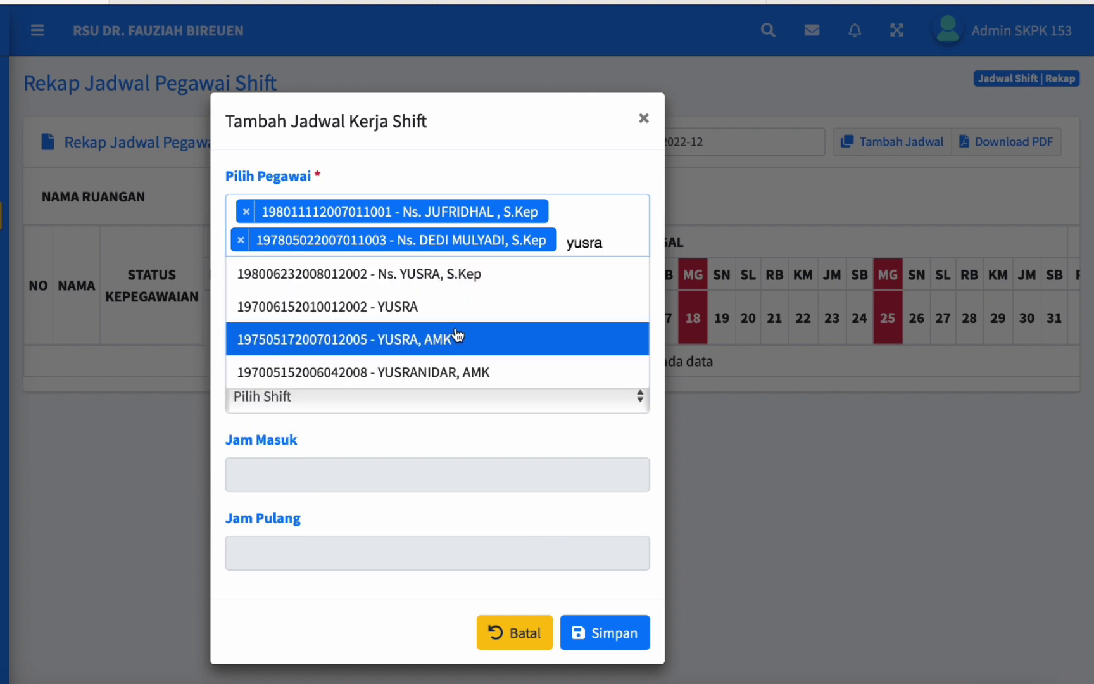
click(462, 276)
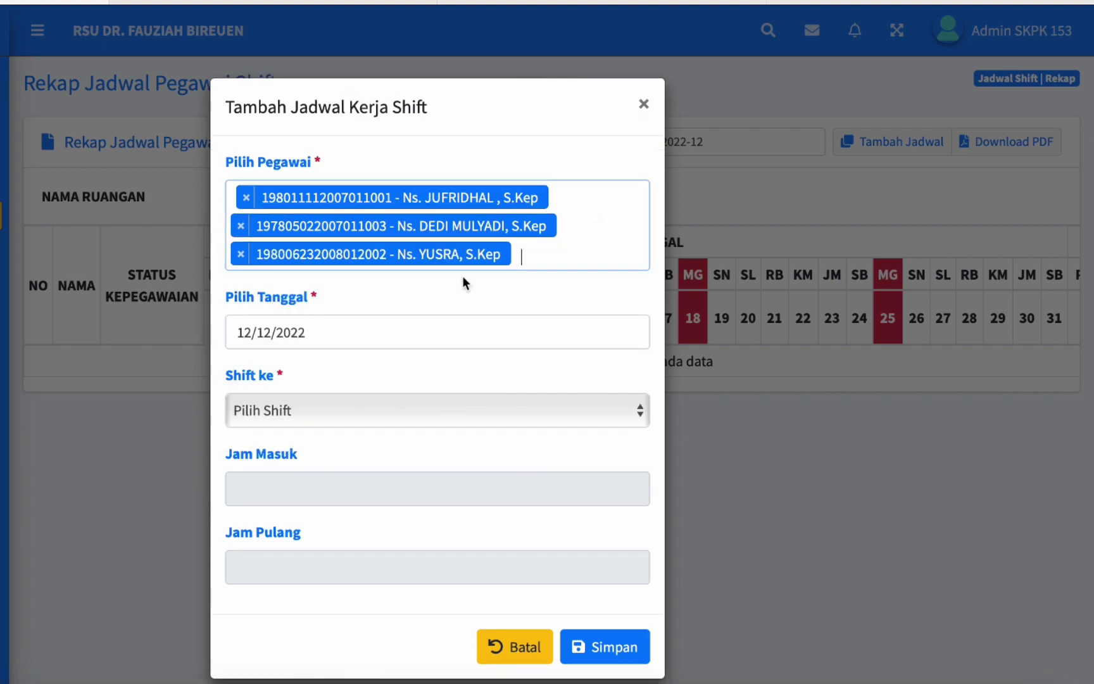
text(nurla)
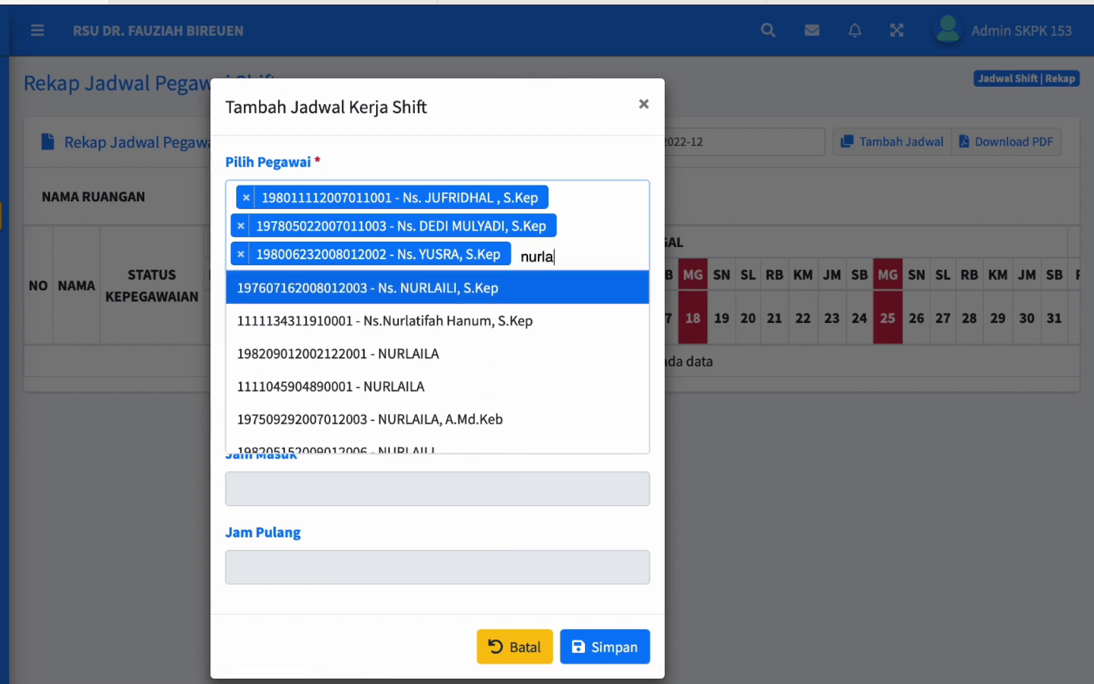
click(436, 290)
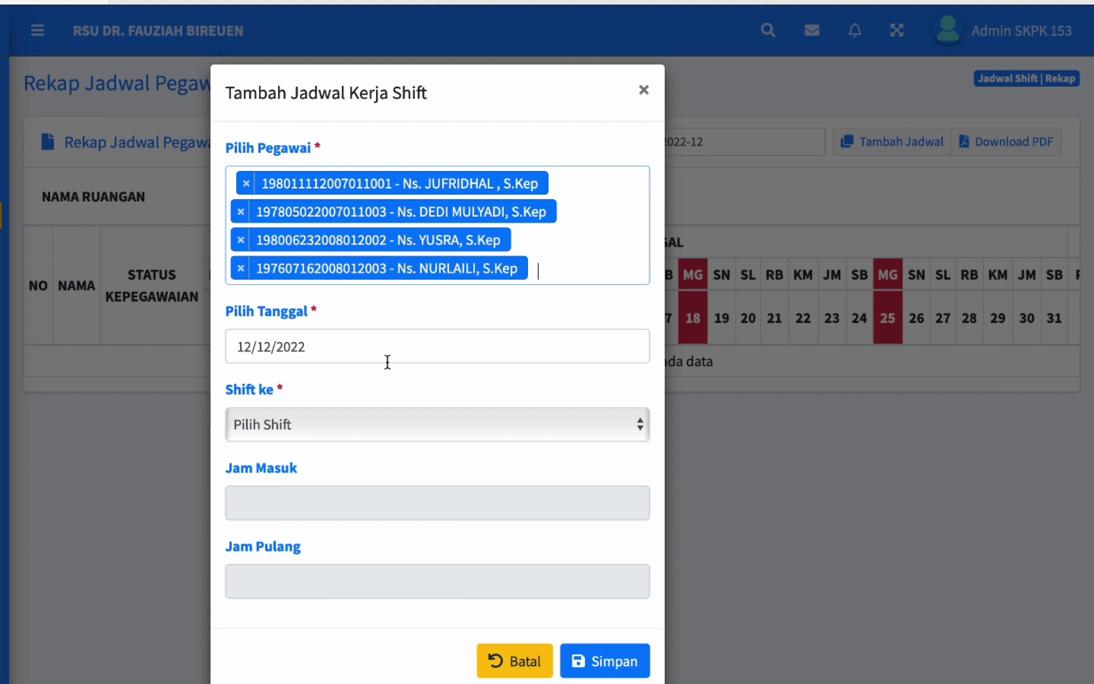
Switch to Preview to check the work and off days in the November 2022 UGD roster, and return to Safari.
key(ctrl+Up)
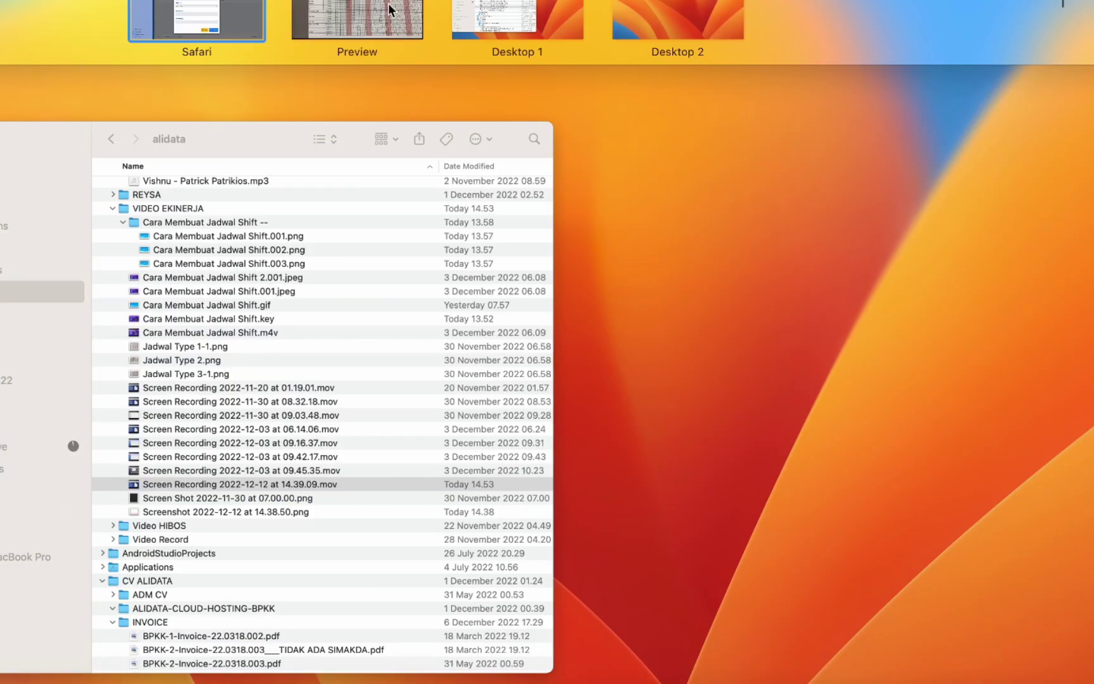
click(399, 10)
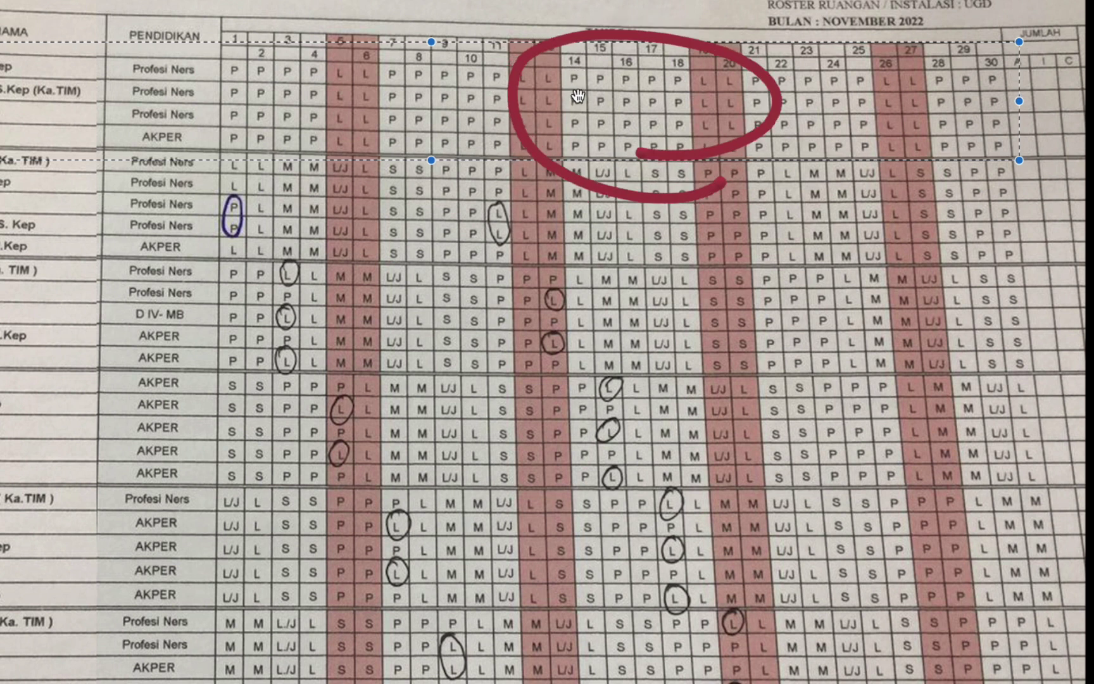
key(super+z)
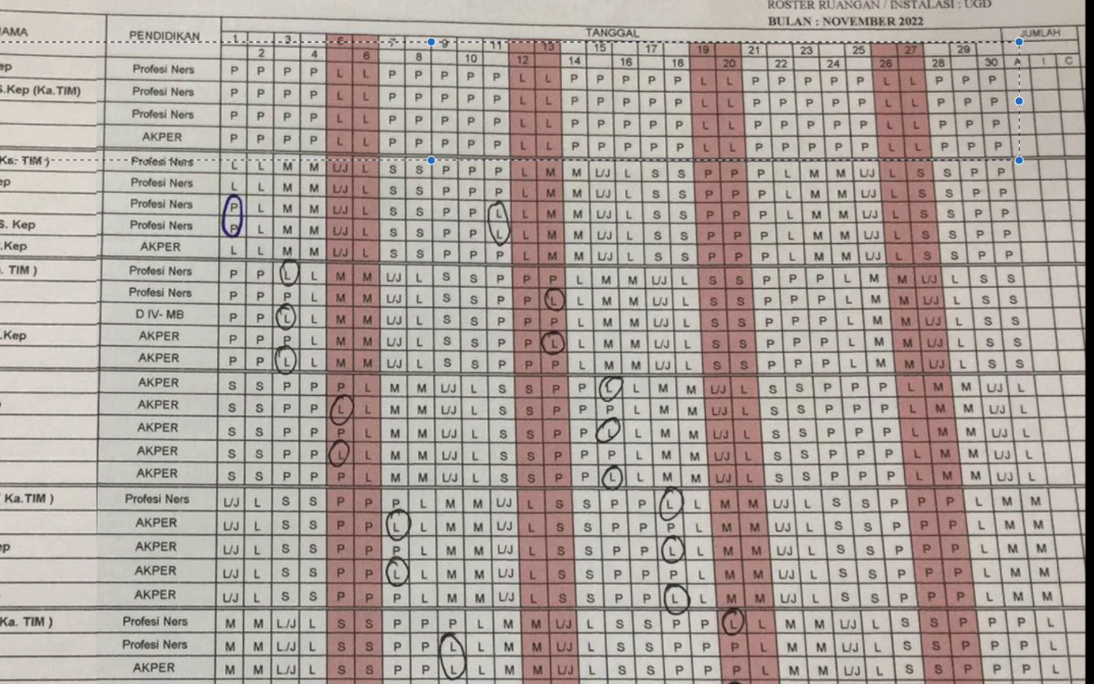
key(ctrl+Up)
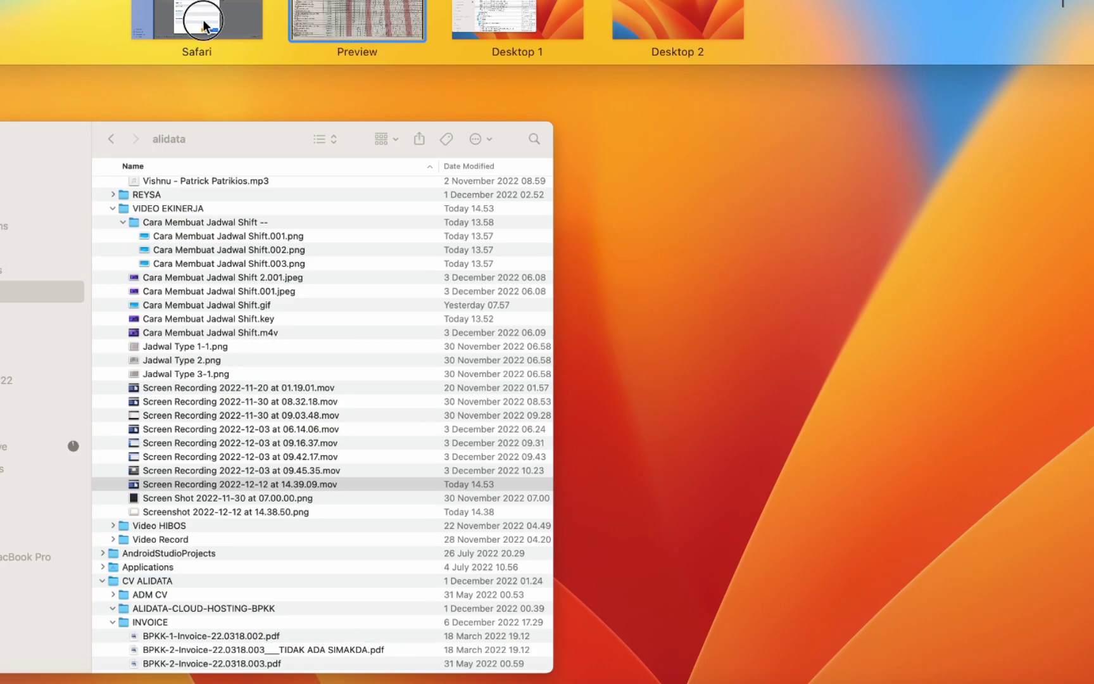
click(203, 23)
Replace the preselected schedule date with 14, 15, 16, 17 and 18 December 2022.
click(346, 352)
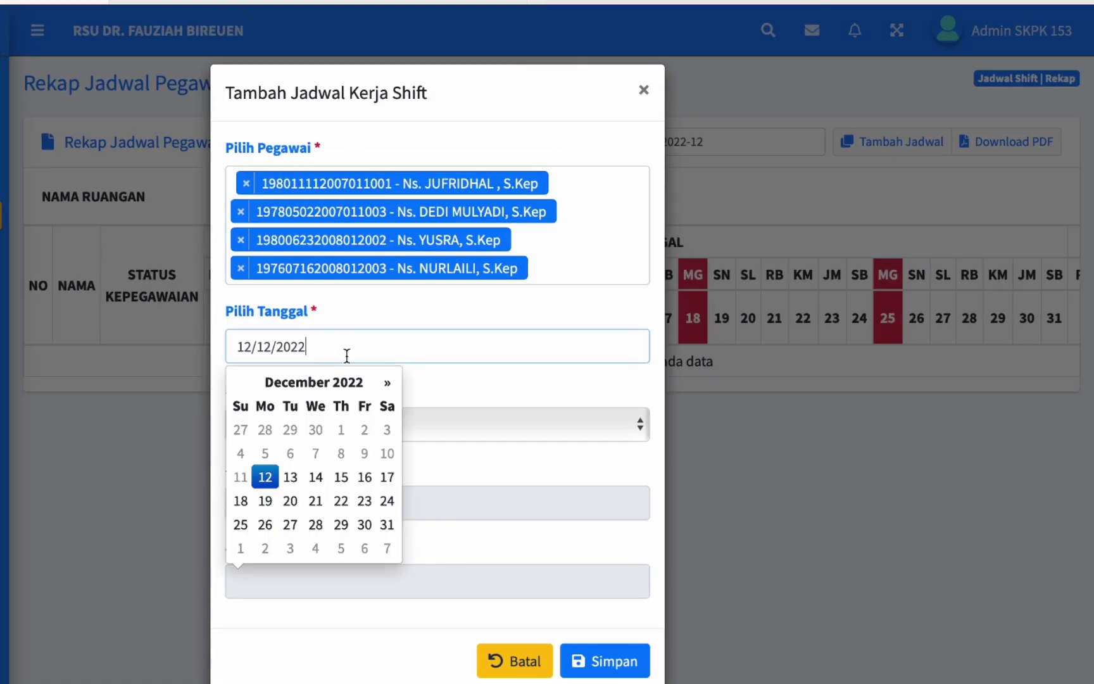
click(264, 479)
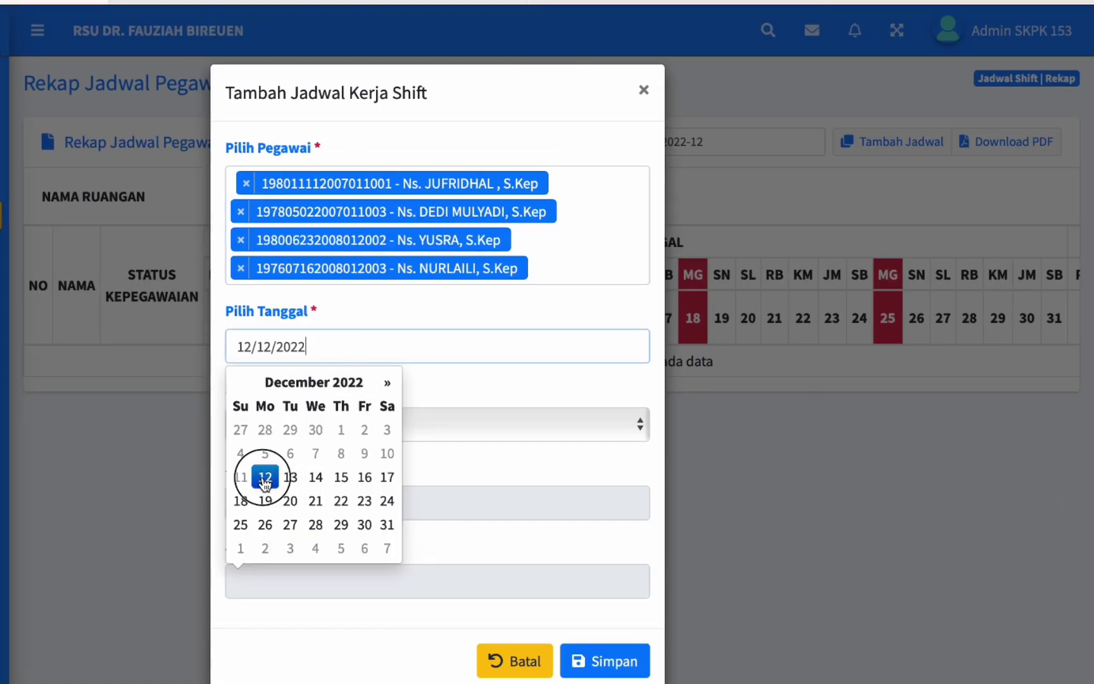
click(316, 478)
click(340, 478)
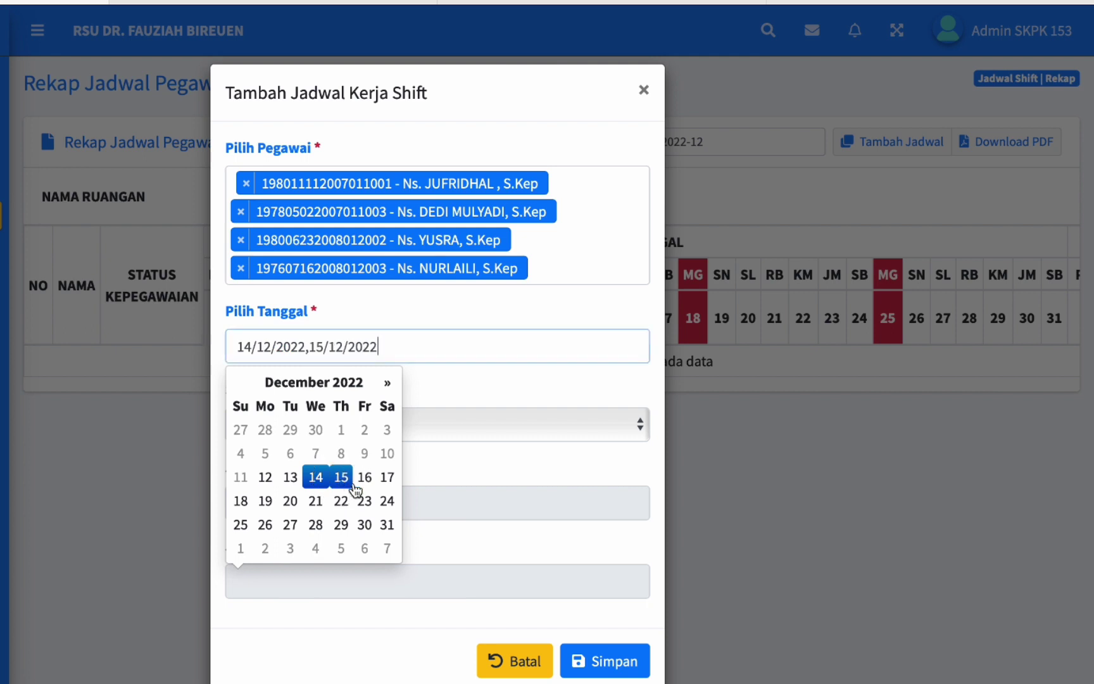
click(365, 479)
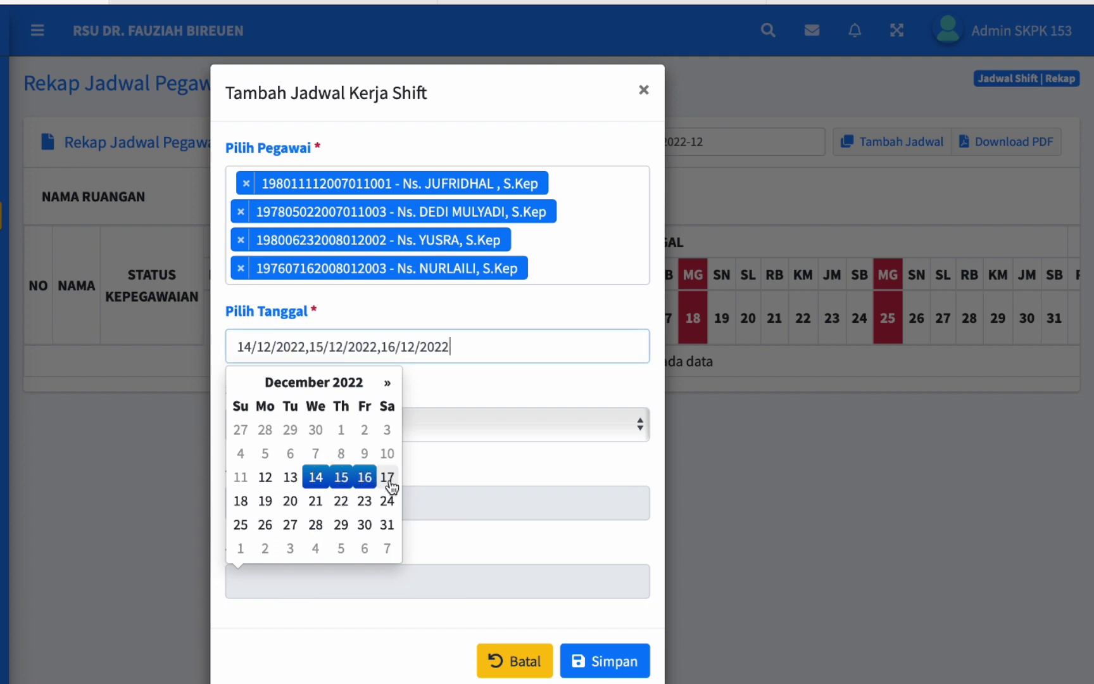
click(387, 479)
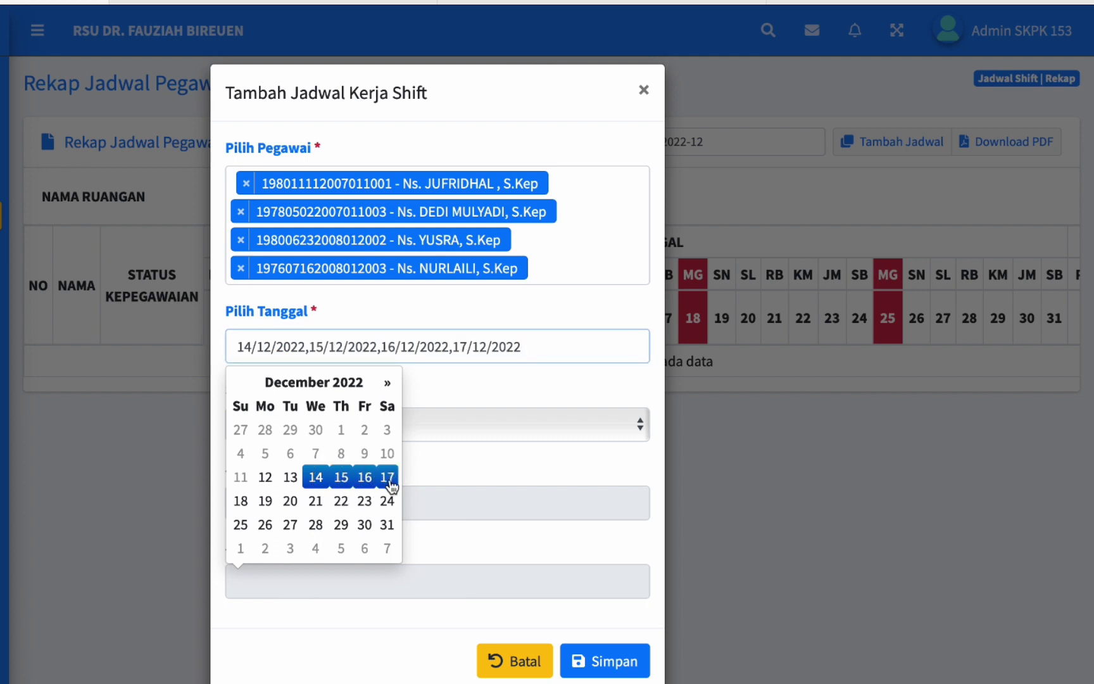
click(241, 501)
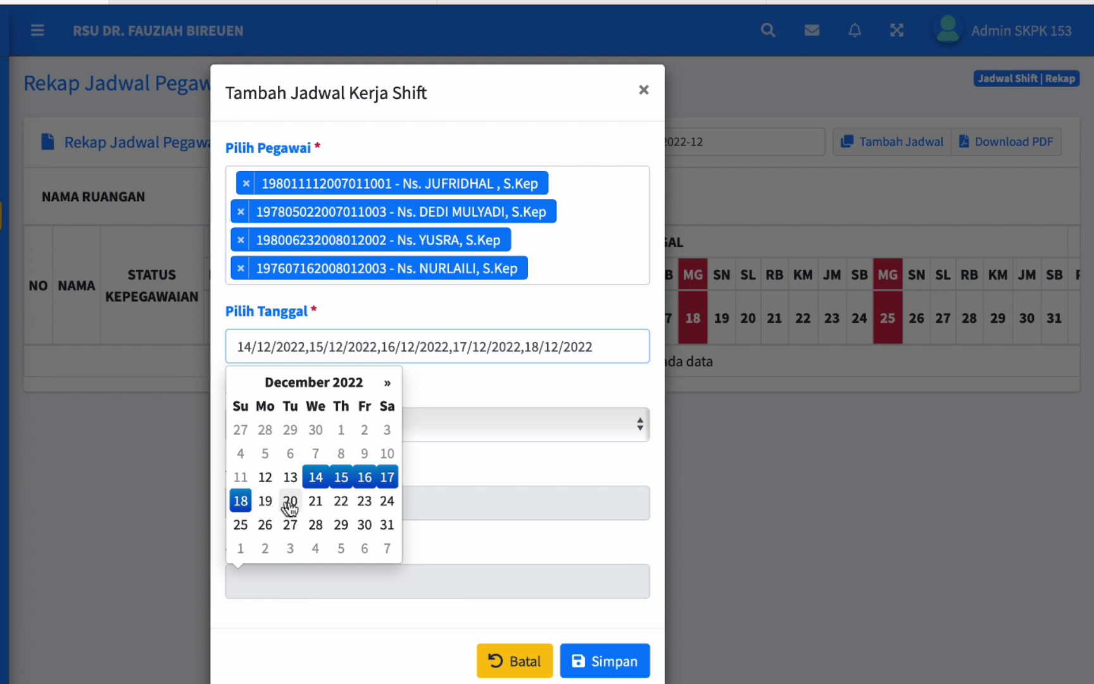
Add 21, 22, 23, 24 and 25 December 2022 to the schedule dates.
click(316, 502)
click(340, 502)
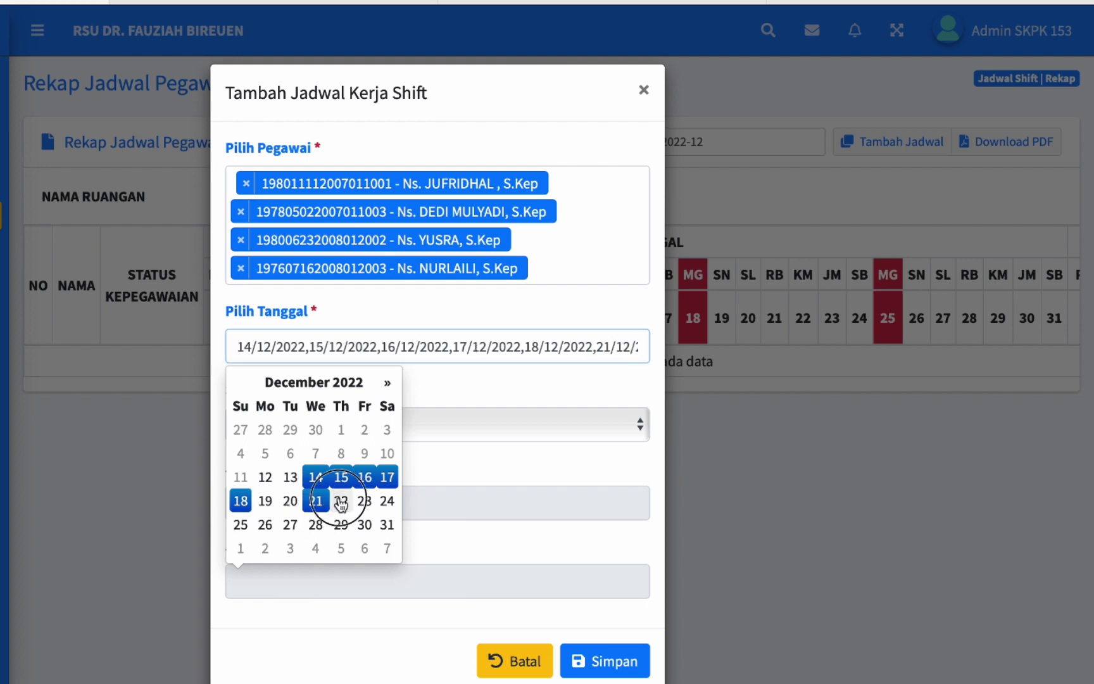
click(364, 501)
click(387, 503)
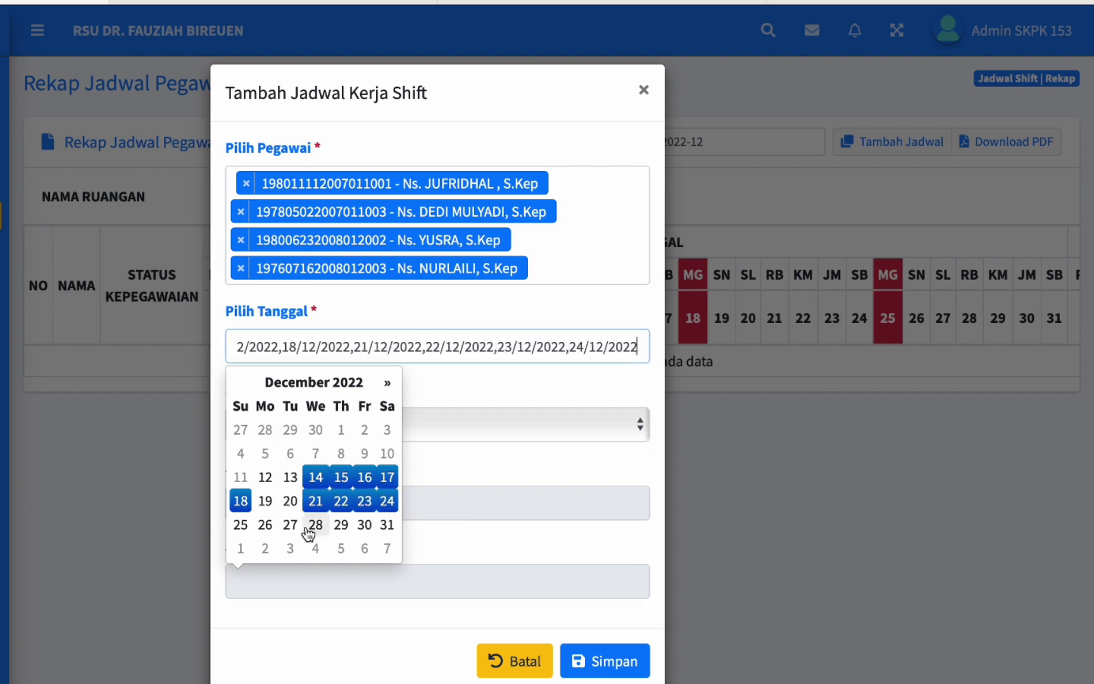
click(241, 531)
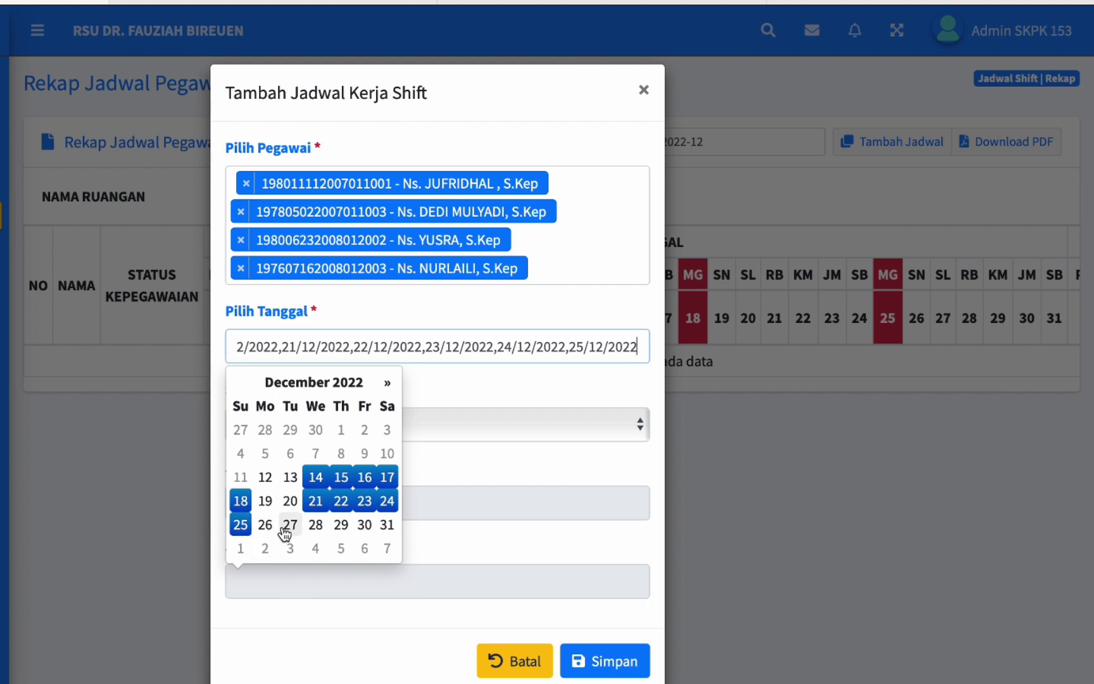
Add 28, 29, 30 and 31 December 2022 to the schedule dates.
click(314, 529)
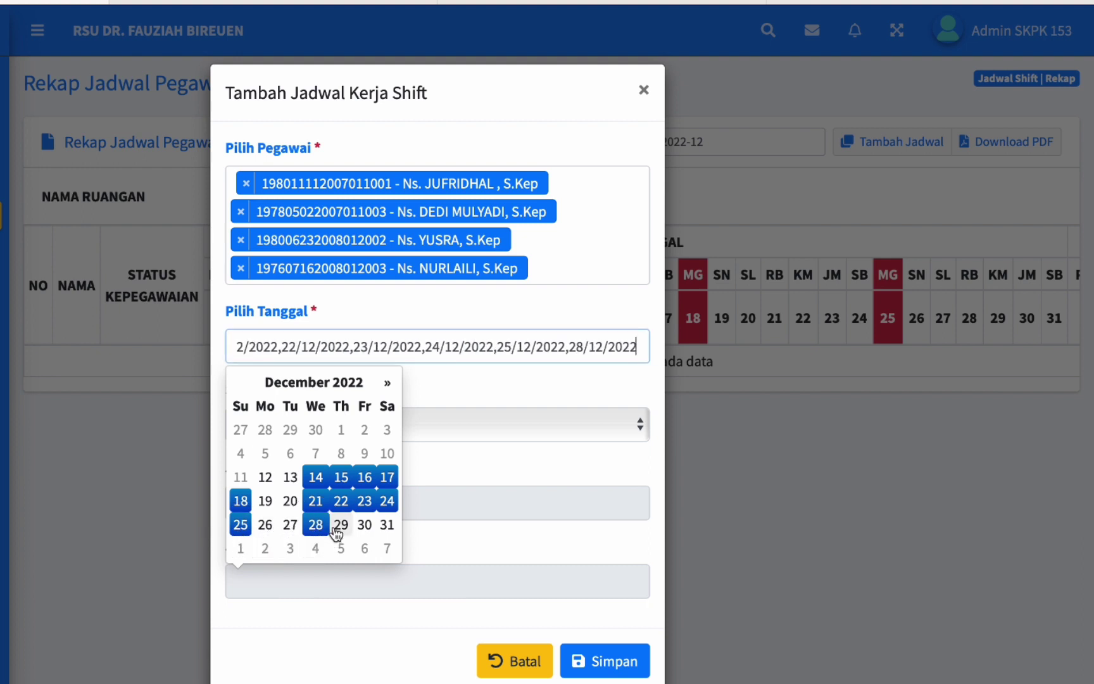
click(341, 526)
click(365, 527)
click(387, 526)
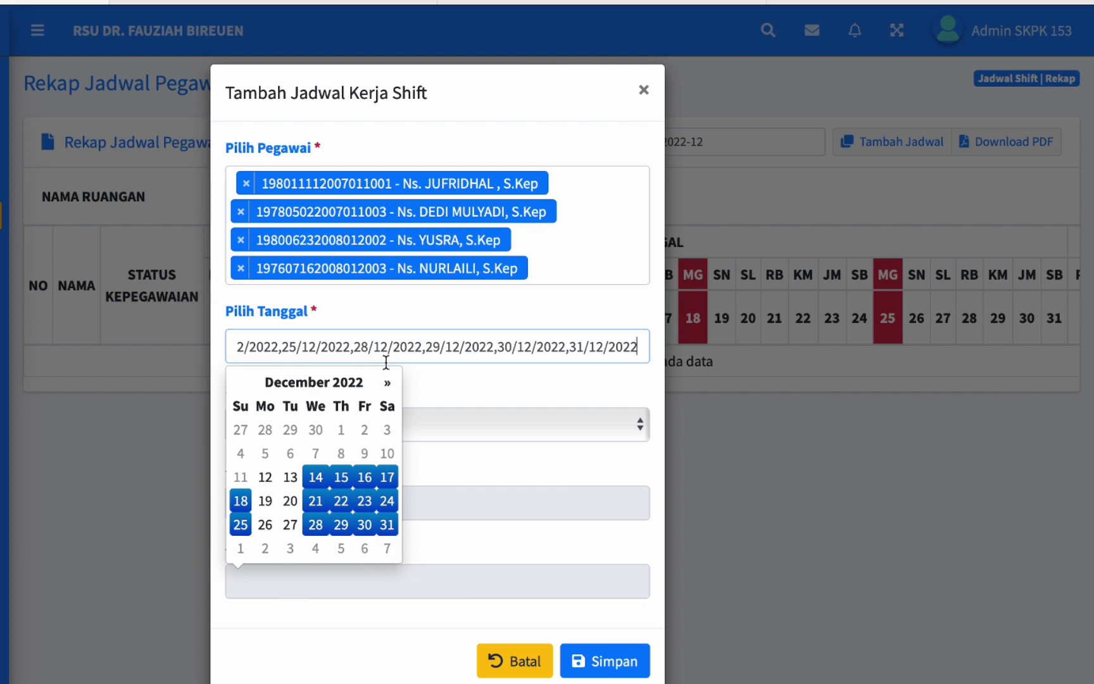
Switch to Preview to check the month-end days in the November 2022 UGD roster, and return to Safari.
key(ctrl+Up)
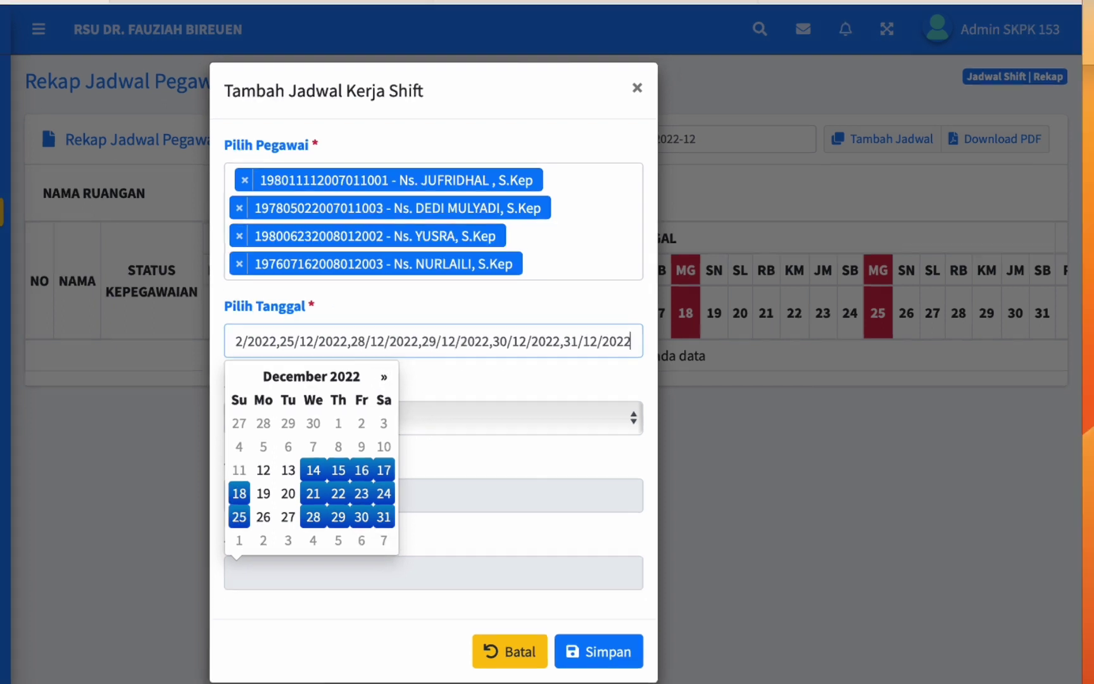
click(386, 9)
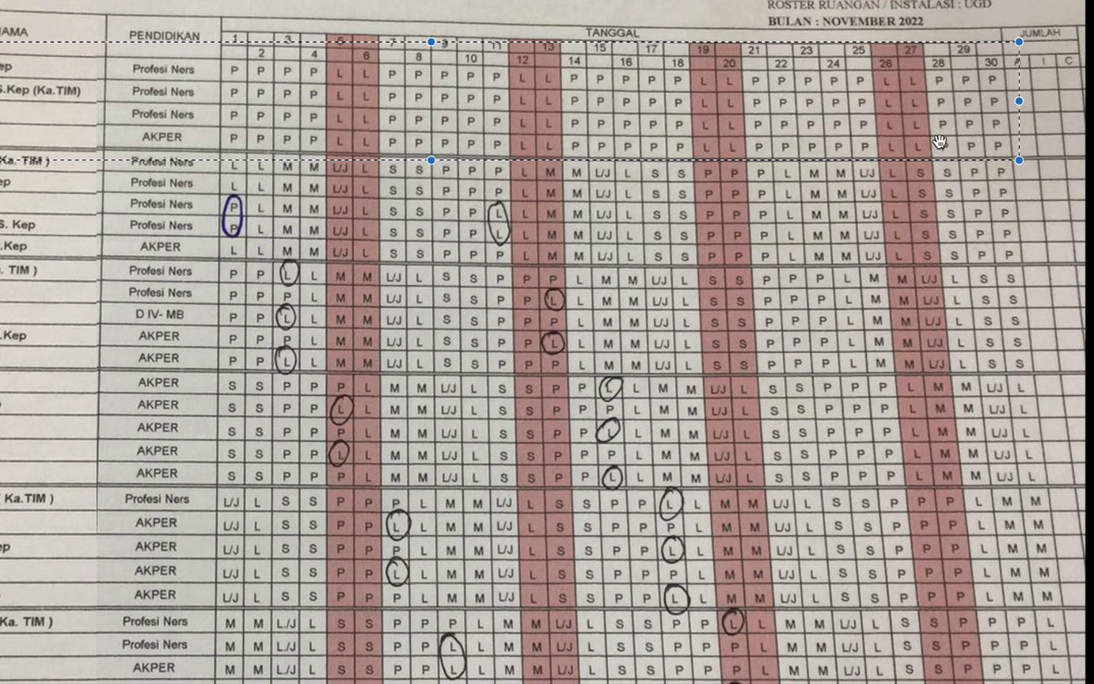
key(ctrl+Up)
click(223, 26)
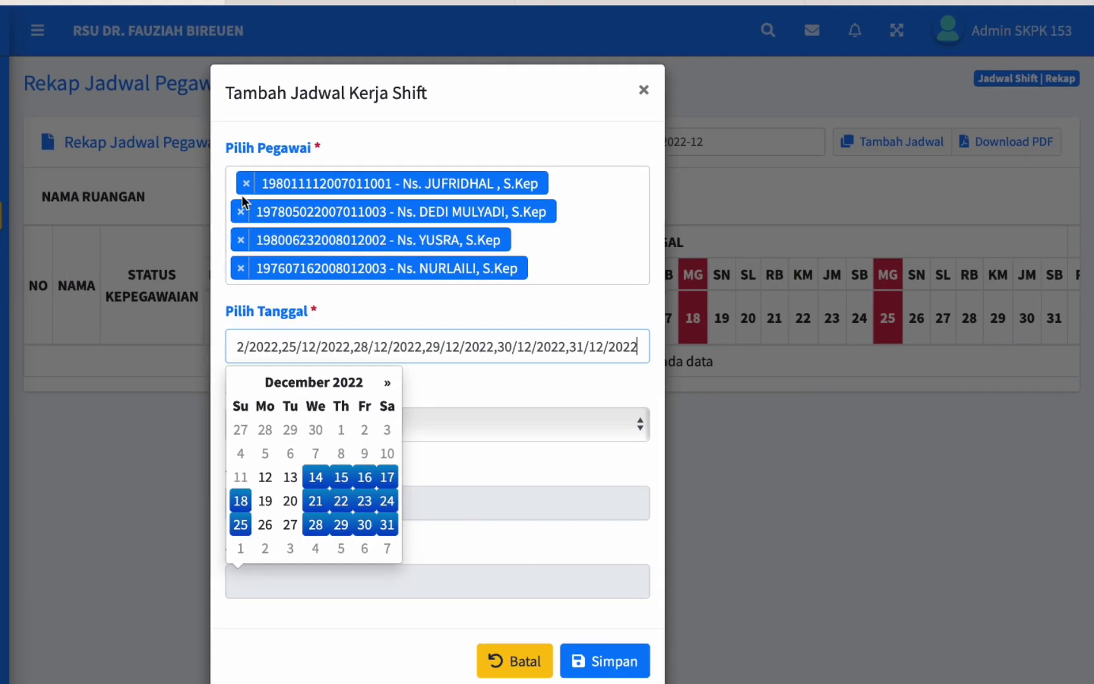
Remove 31 December 2022 from the schedule dates and set the shift to Shift Pagi 08-14.
click(387, 528)
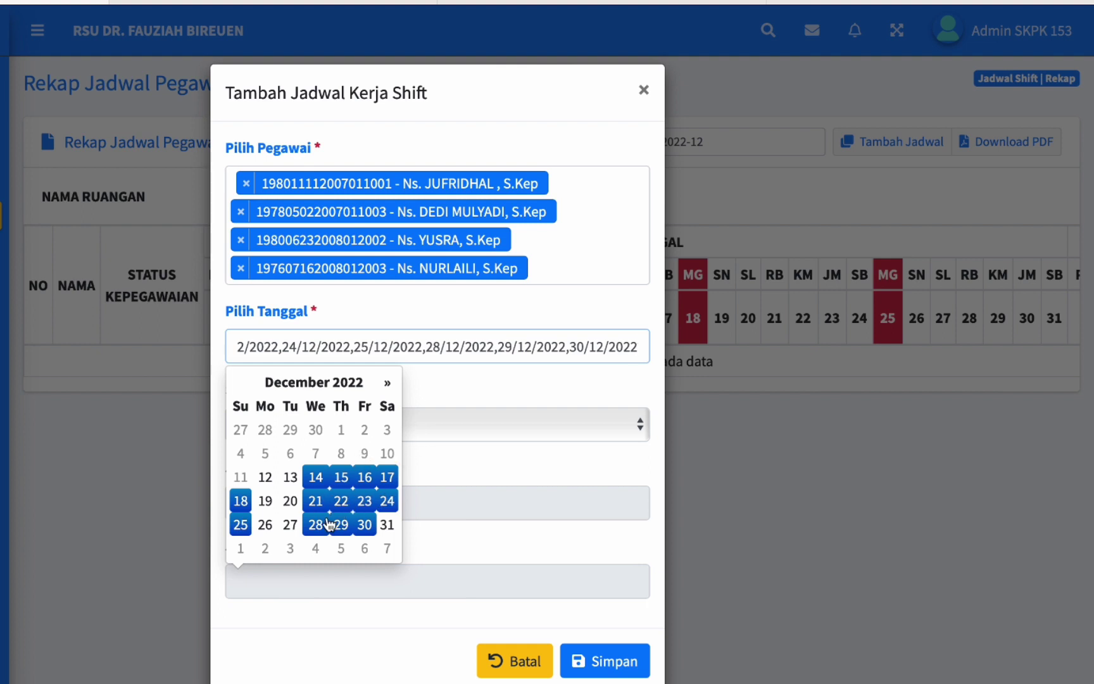
click(439, 390)
click(358, 437)
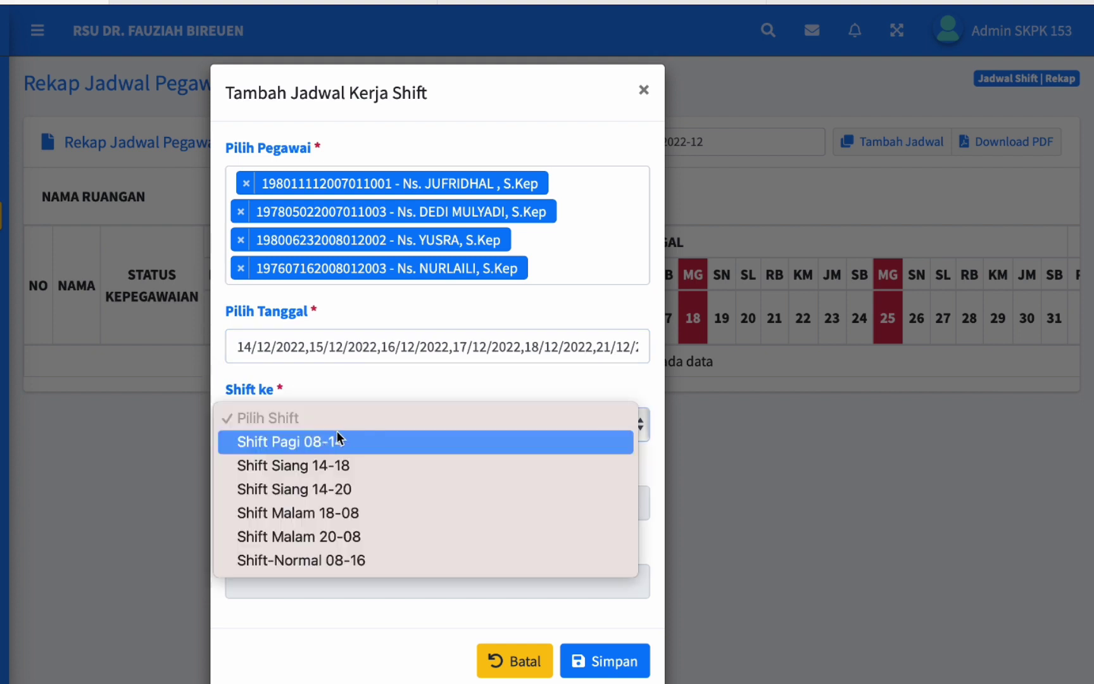
click(324, 446)
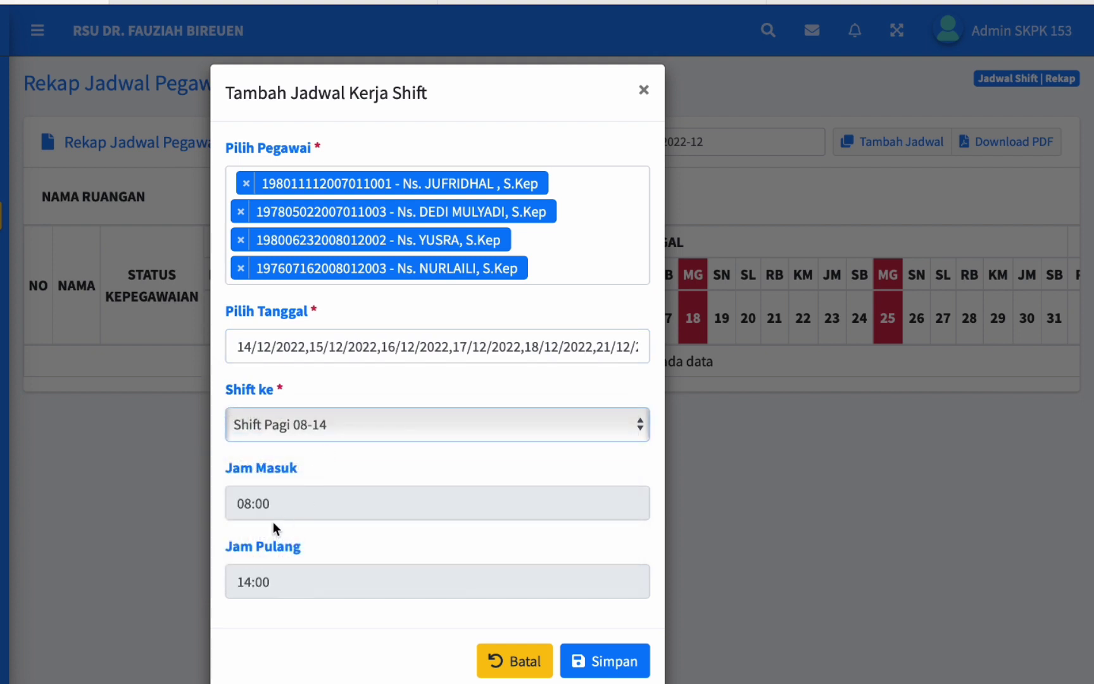
Review the Jam Masuk and Jam Pulang times and save the shift schedule.
click(238, 503)
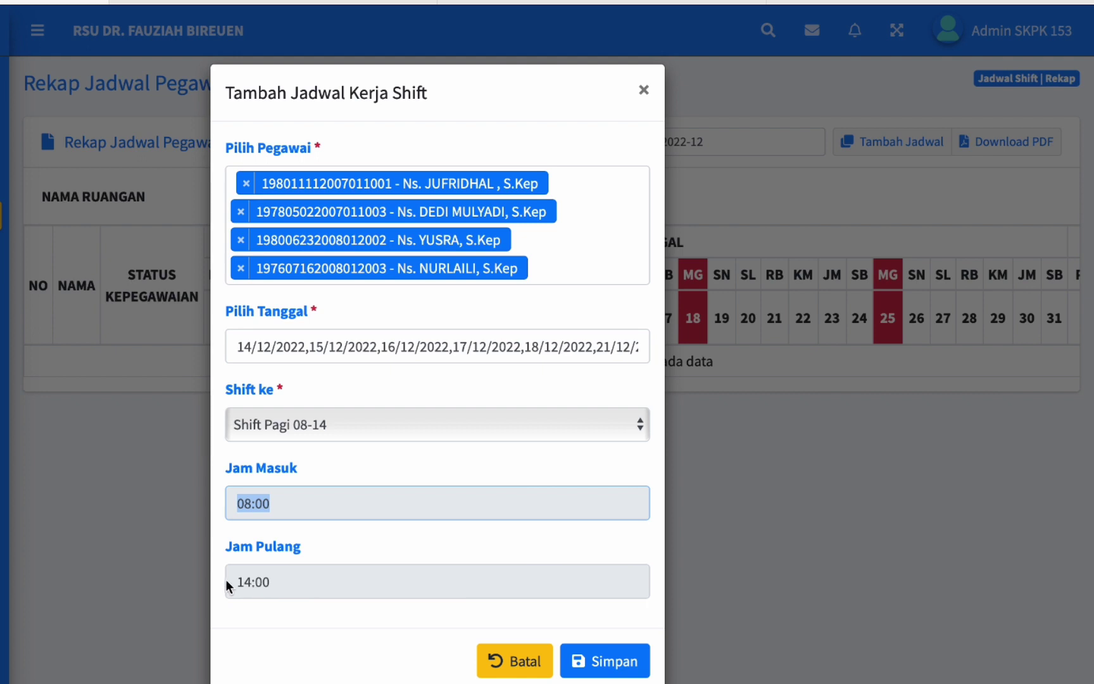
click(330, 581)
click(338, 584)
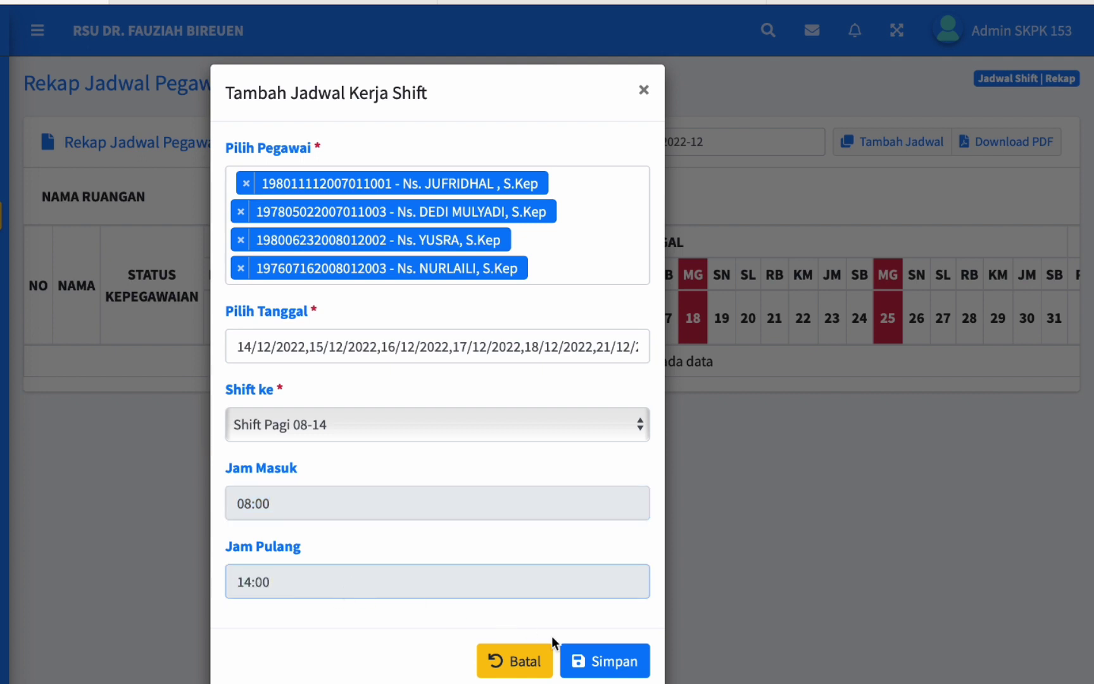
click(599, 665)
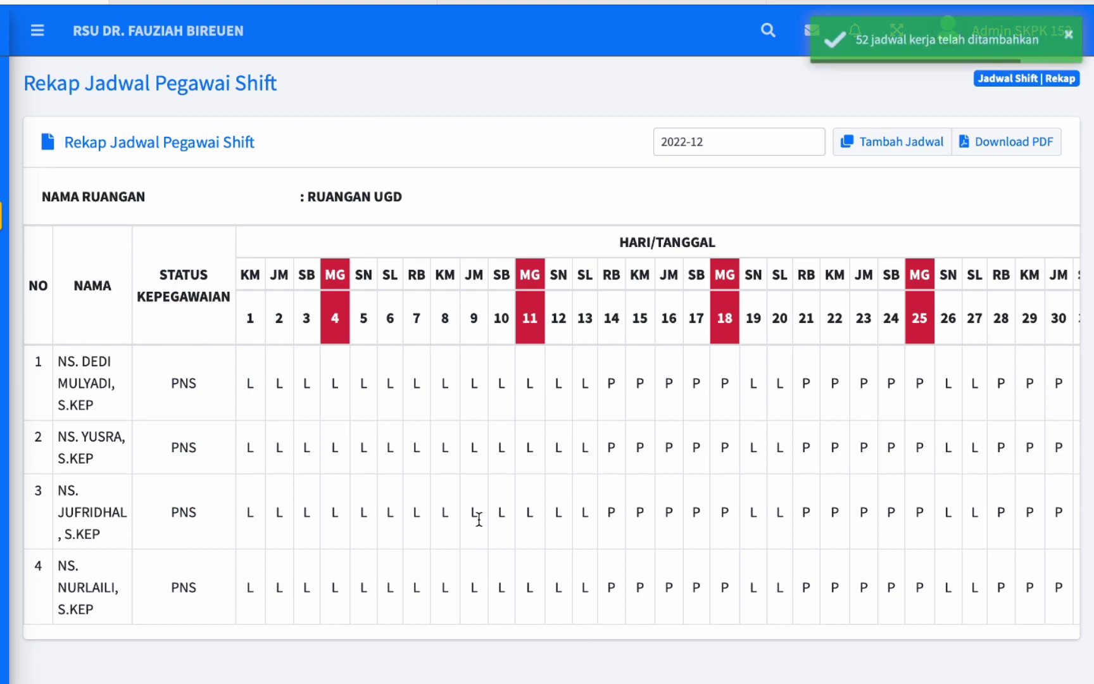
Review the saved December 2022 shifts of the four scheduled nurses across all dates, including the JUMLAH and TOTAL columns.
scroll(295, 466, right, 1)
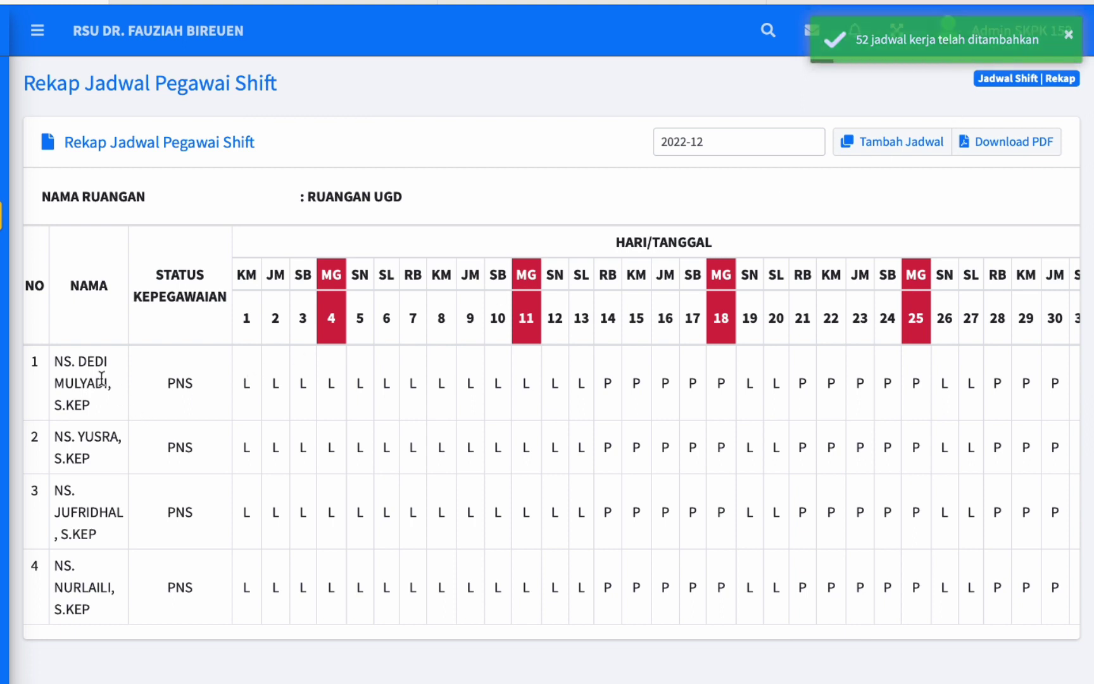
drag(96, 382, 62, 604)
click(197, 589)
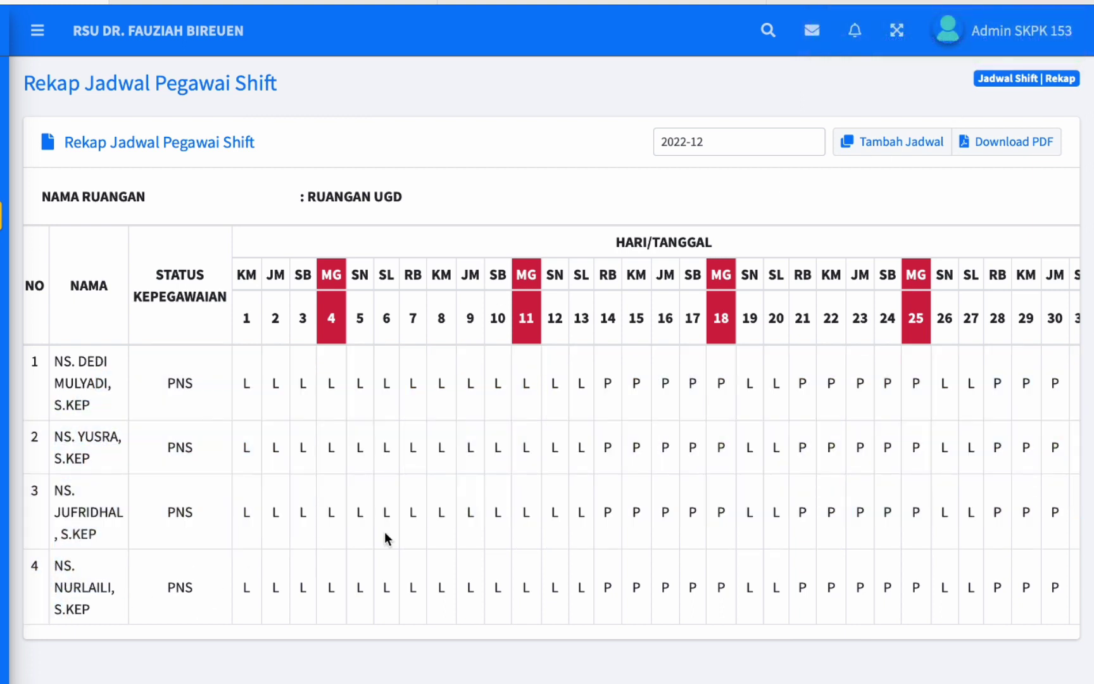
drag(607, 378, 726, 394)
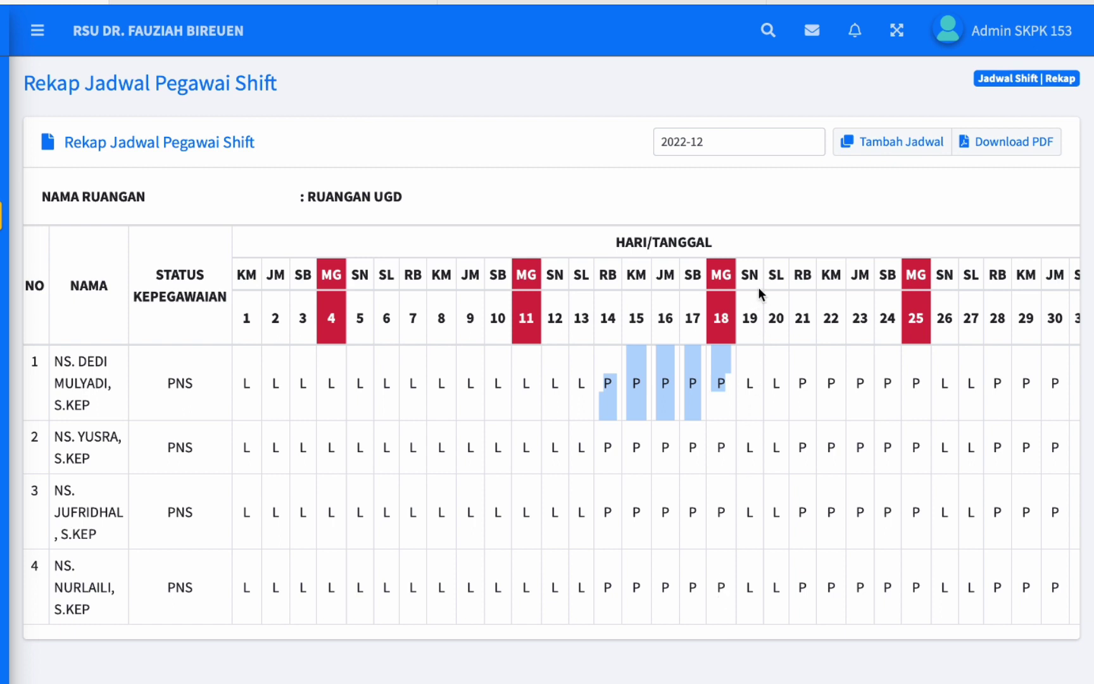
click(749, 384)
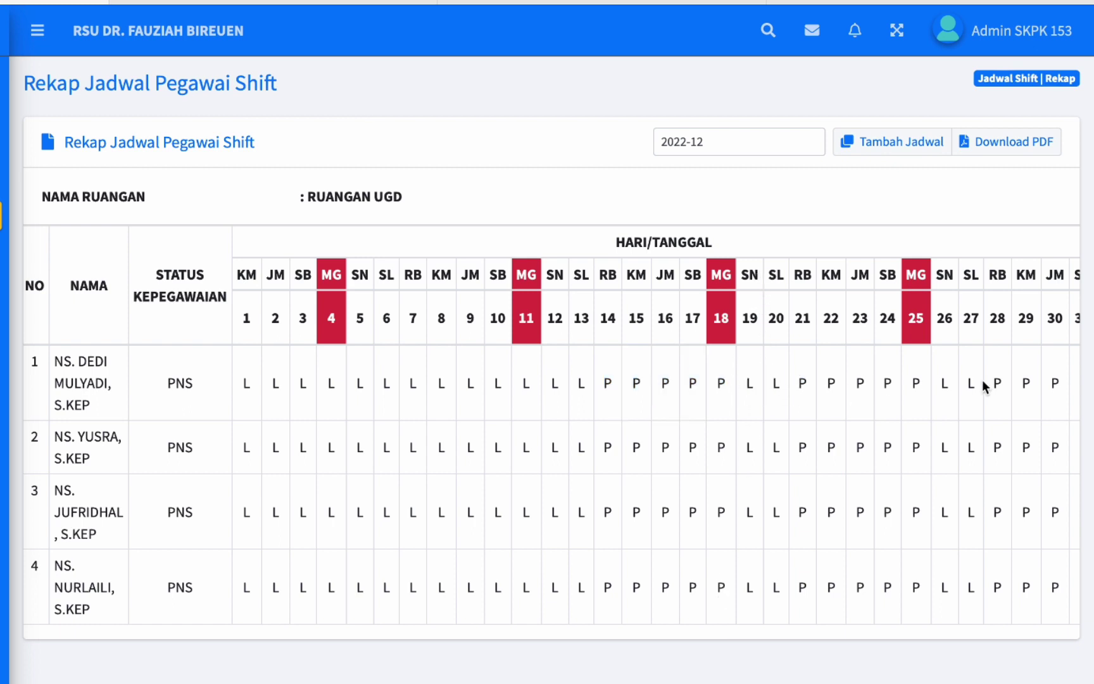
scroll(1013, 393, right, 5)
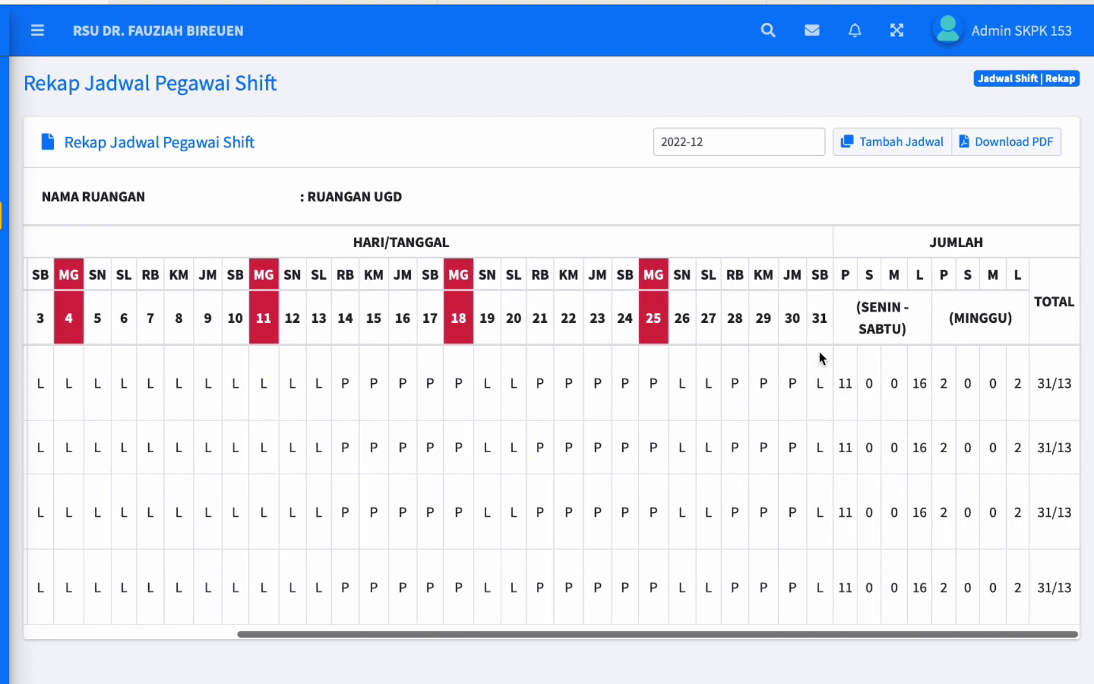
scroll(553, 445, left, 5)
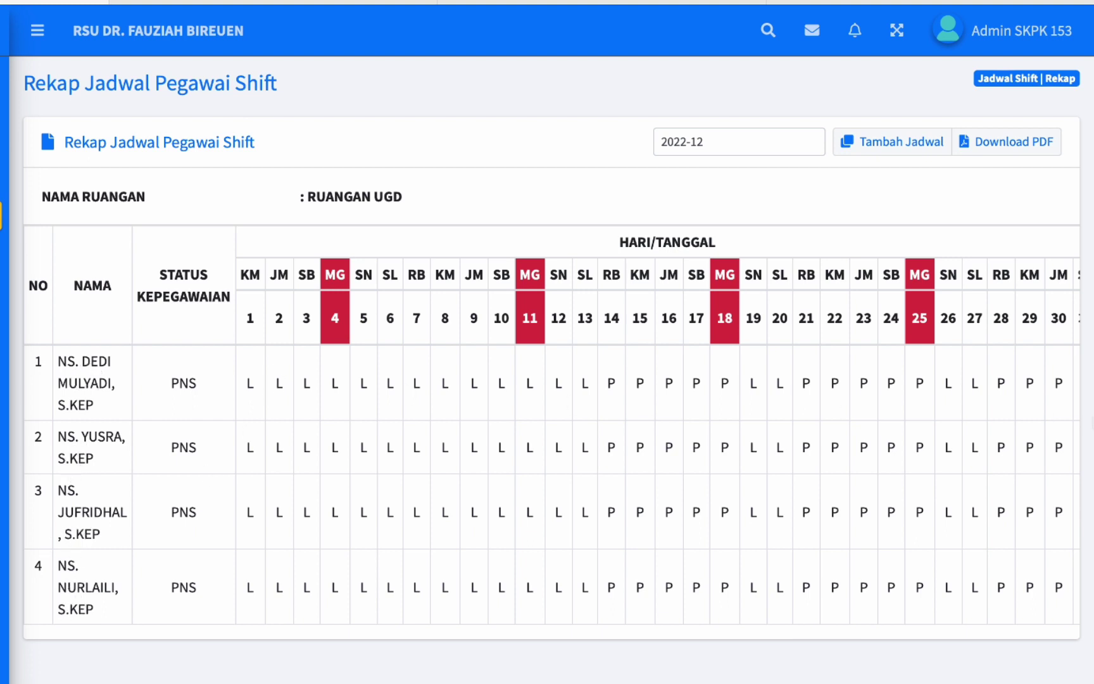
scroll(997, 437, right, 5)
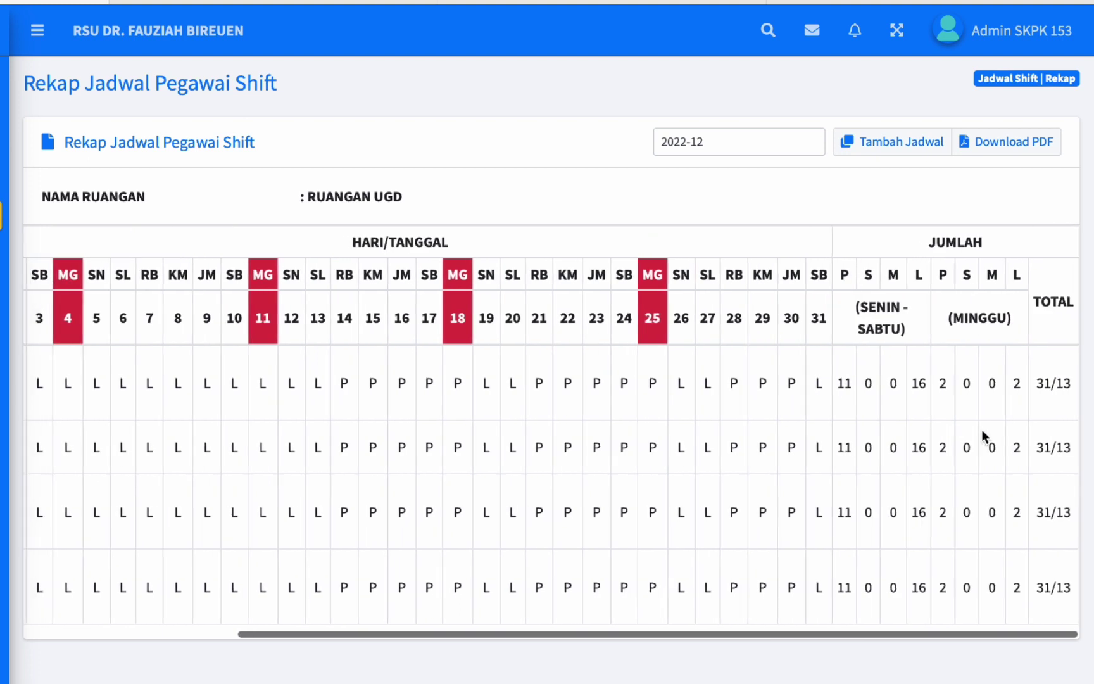
scroll(498, 432, left, 5)
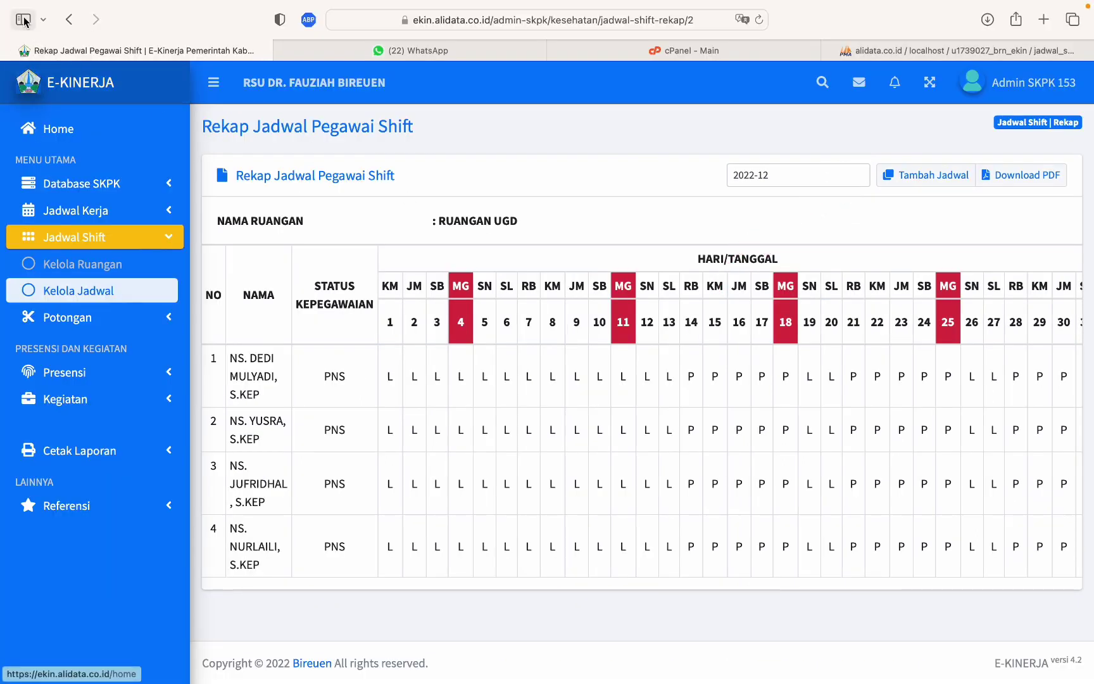
Switch to Preview and mark rows 5 to 9 of the November 2022 UGD roster, including their shifts from day 13 to 30.
key(ctrl+Up)
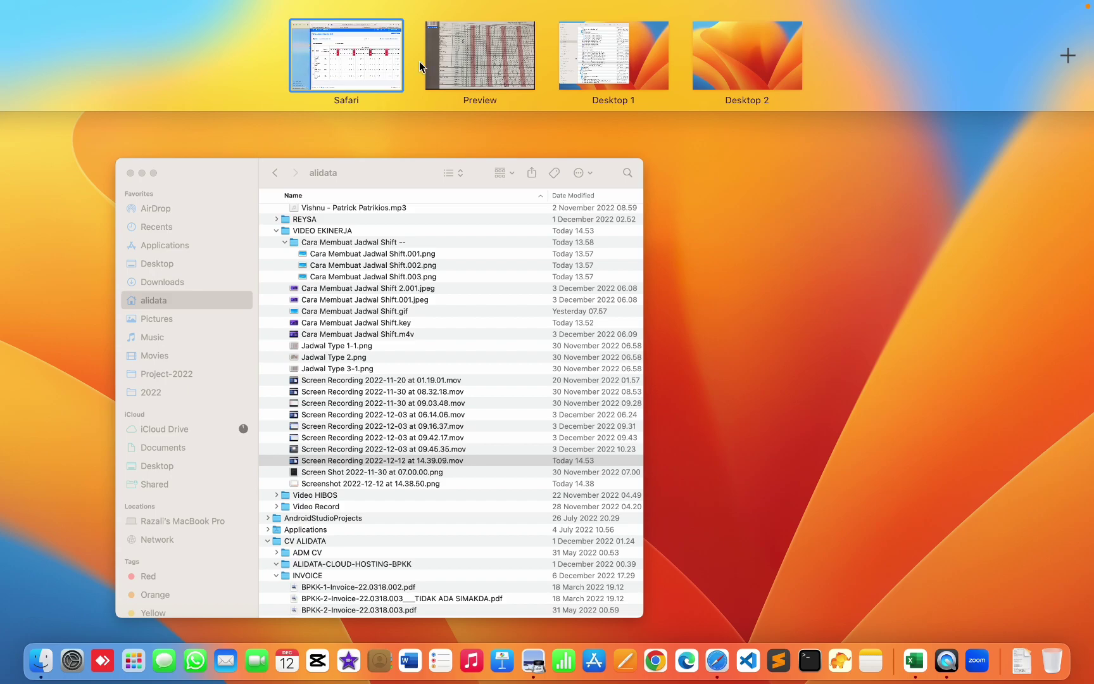
click(508, 80)
click(124, 226)
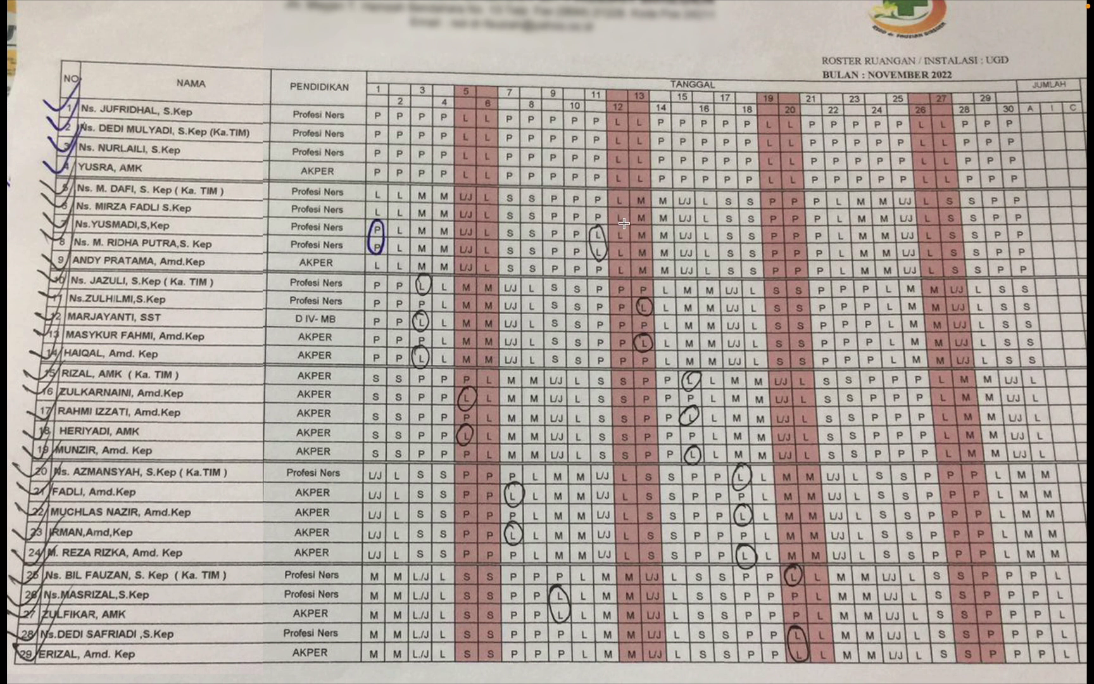
drag(50, 181, 633, 277)
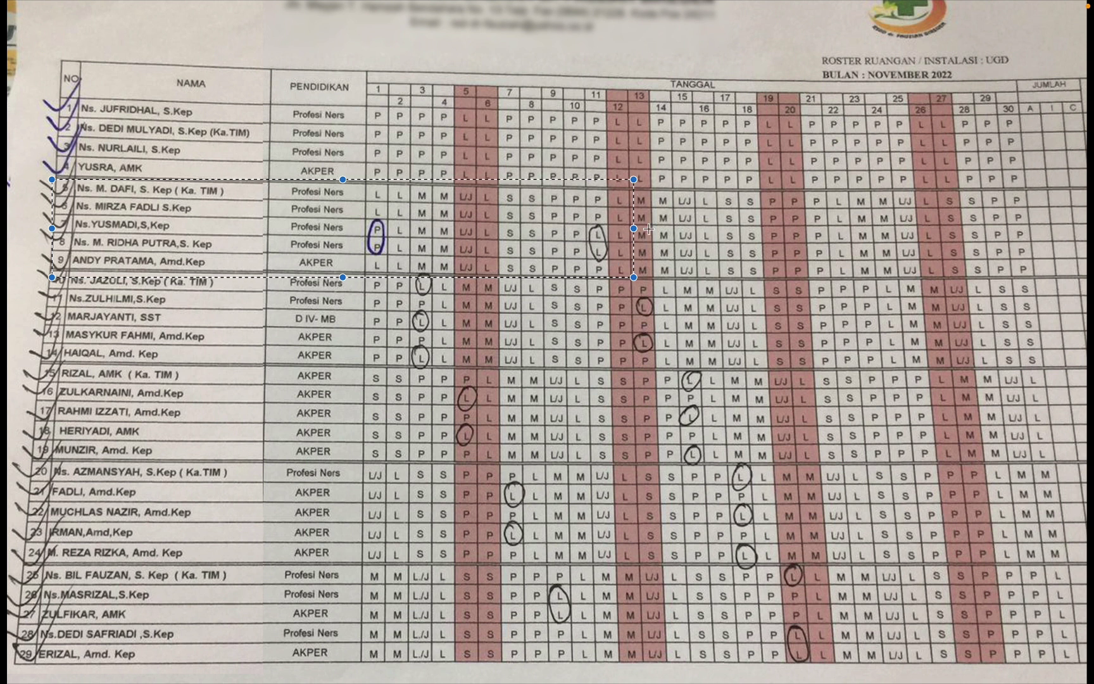
click(647, 226)
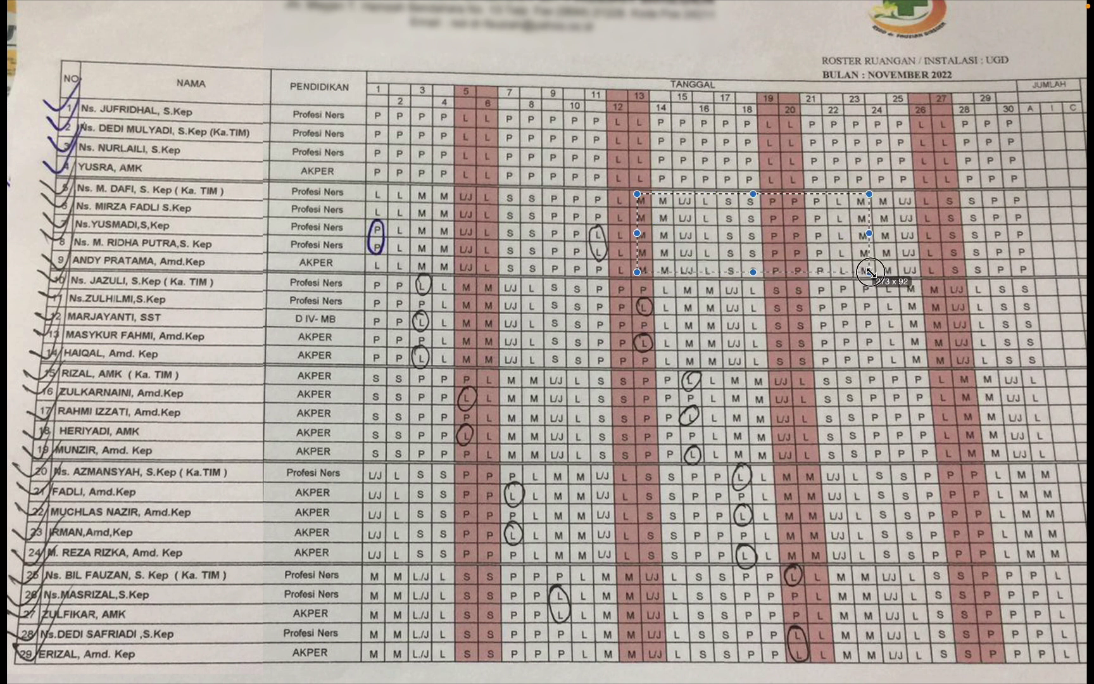
drag(1024, 269, 1034, 279)
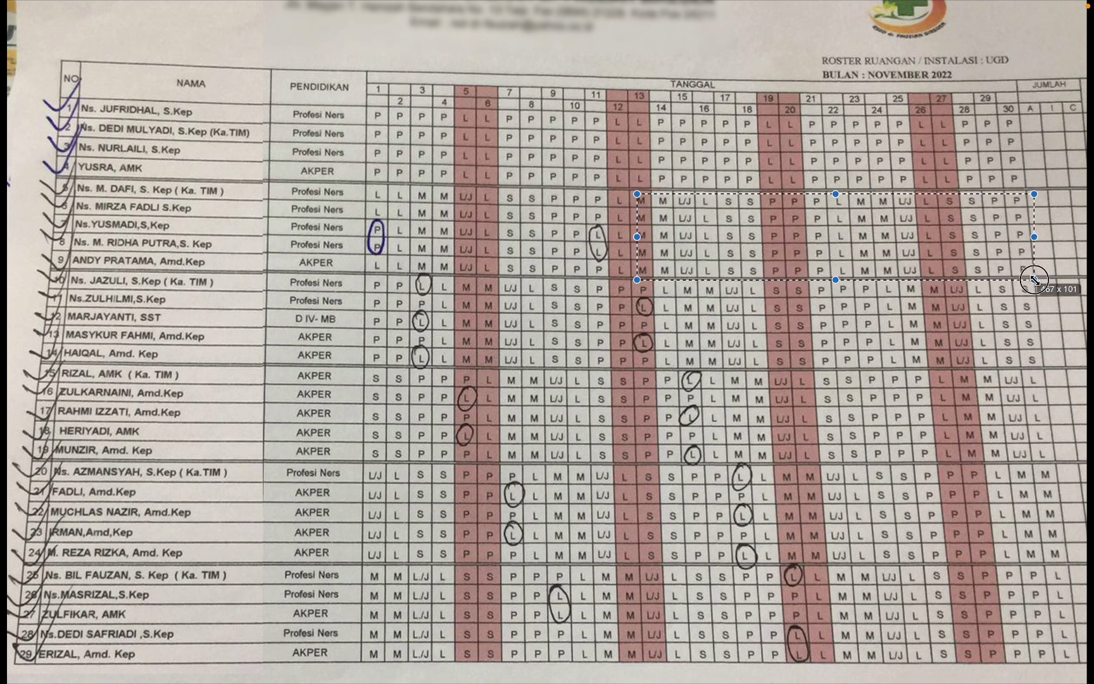
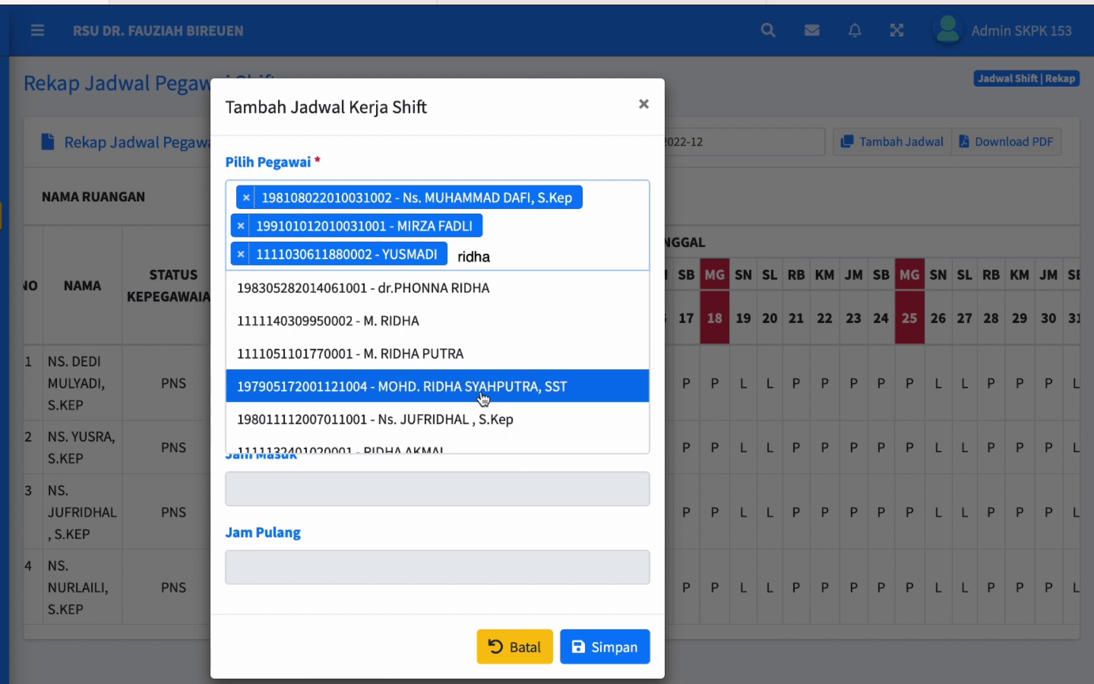
Add the nurses from roster rows 8 and 9 to the selected employees of the new shift schedule.
click(442, 355)
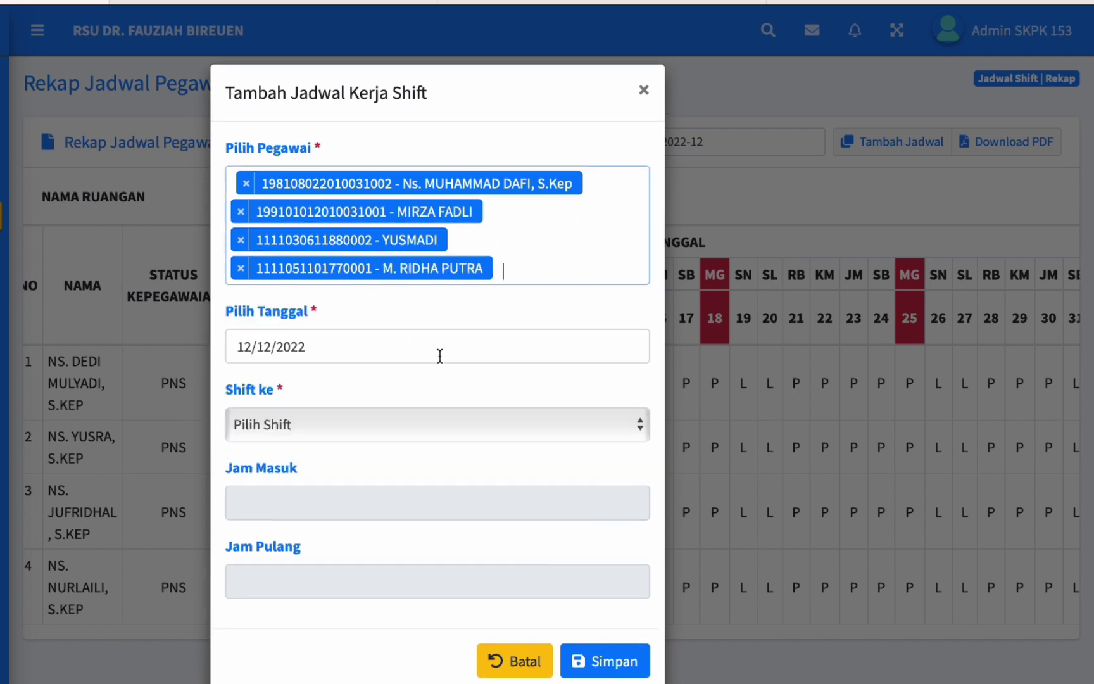
text(andy)
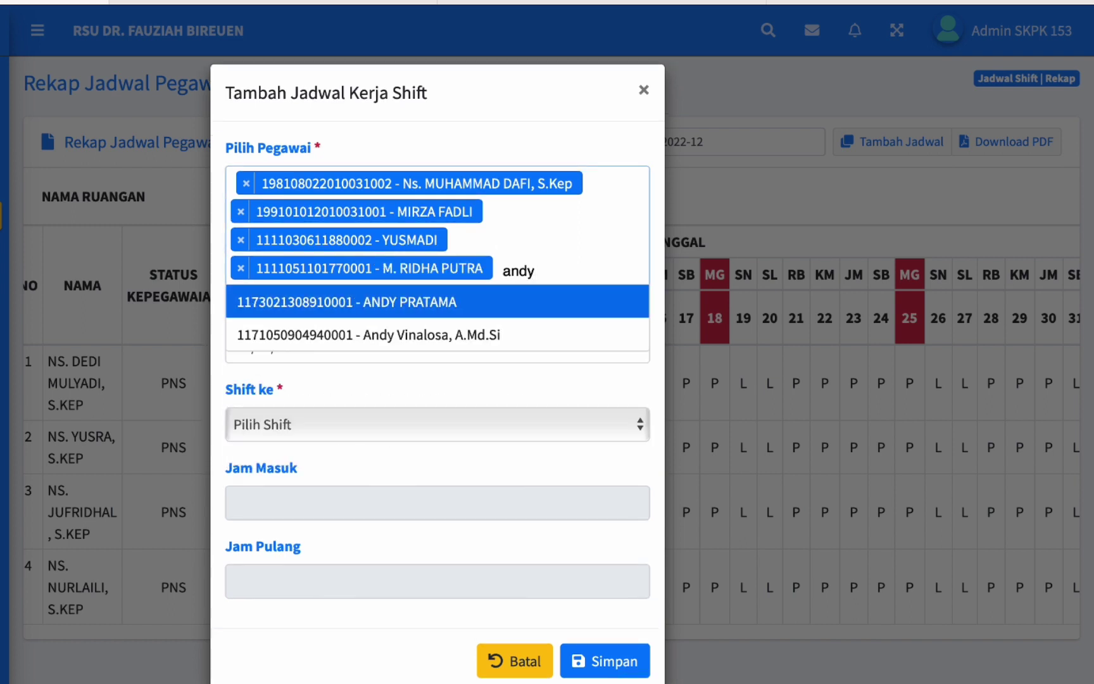
click(445, 302)
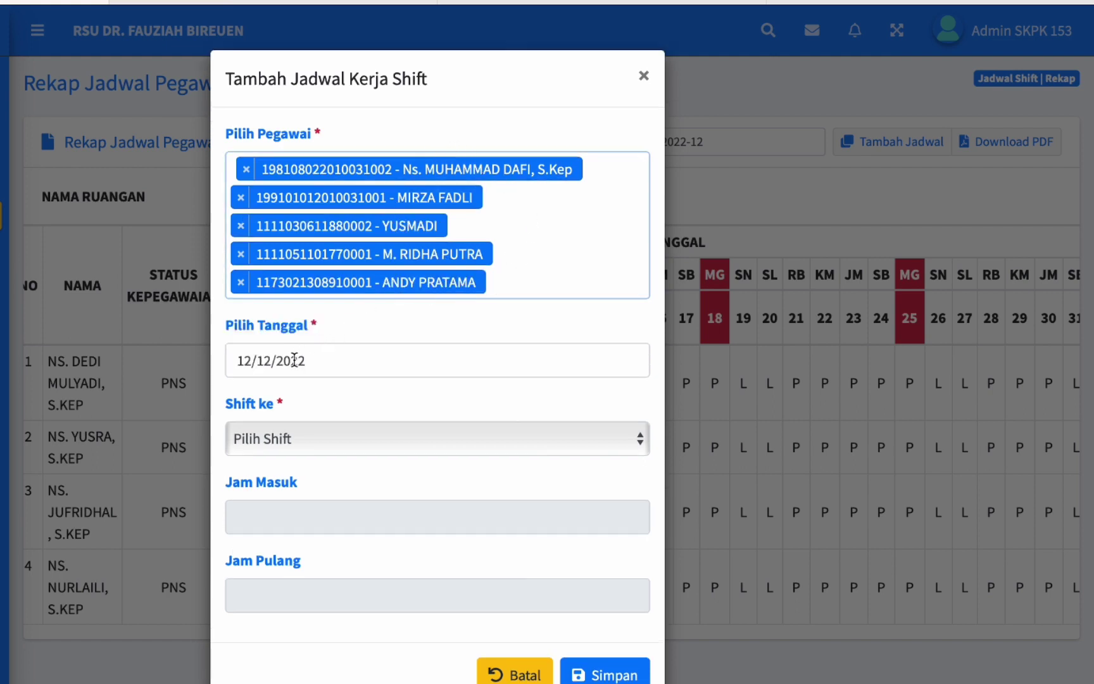
Set the schedule dates to only 13 and 14 December 2022 and choose Shift Malam 18-08 as the shift.
click(335, 362)
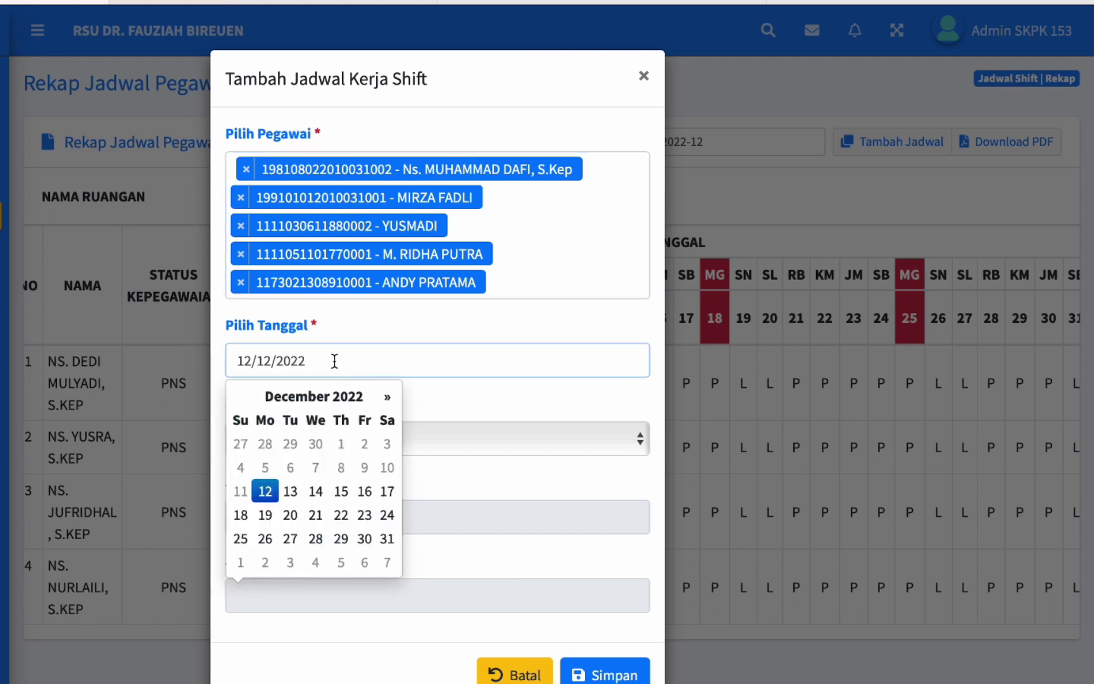
click(266, 497)
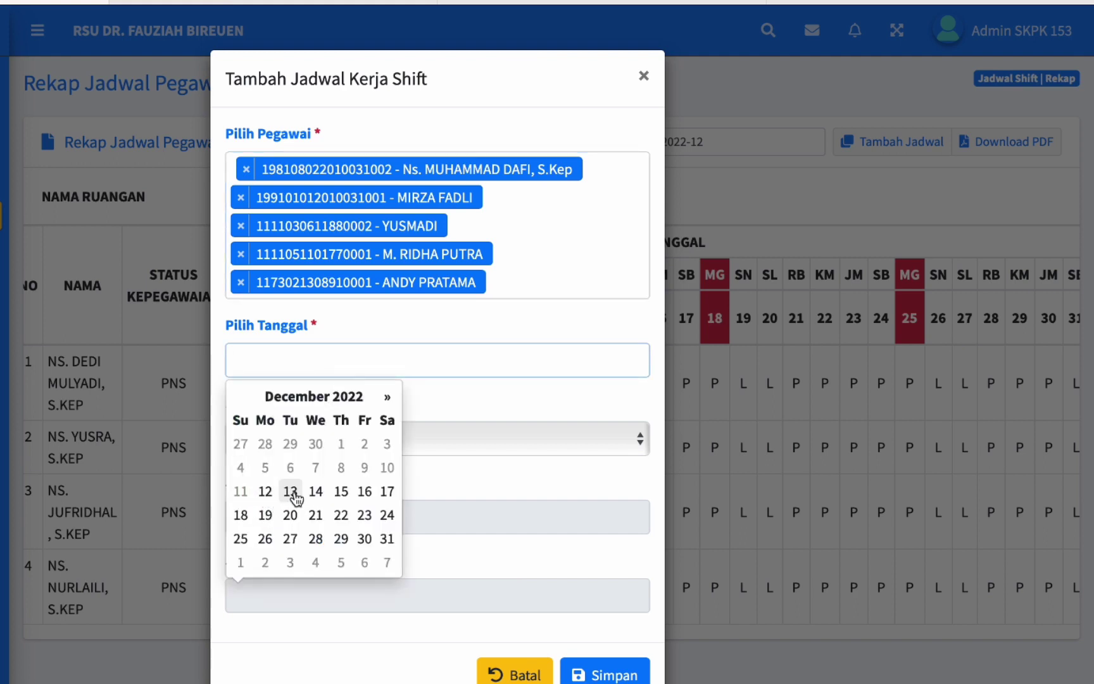
click(291, 494)
click(314, 497)
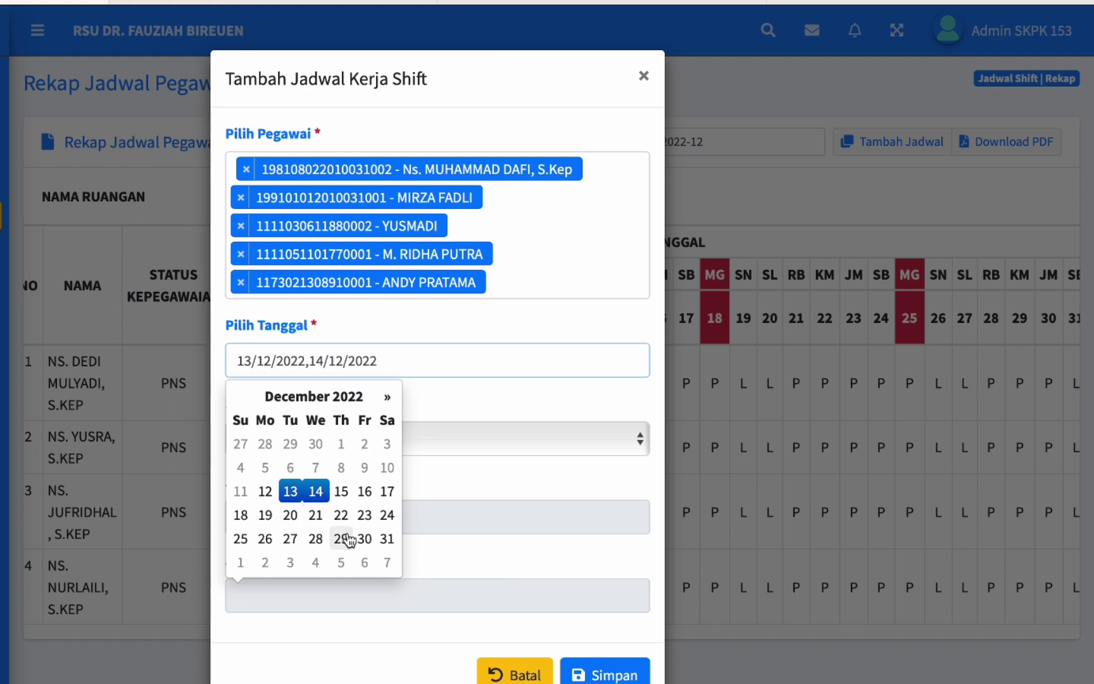
click(481, 474)
click(325, 445)
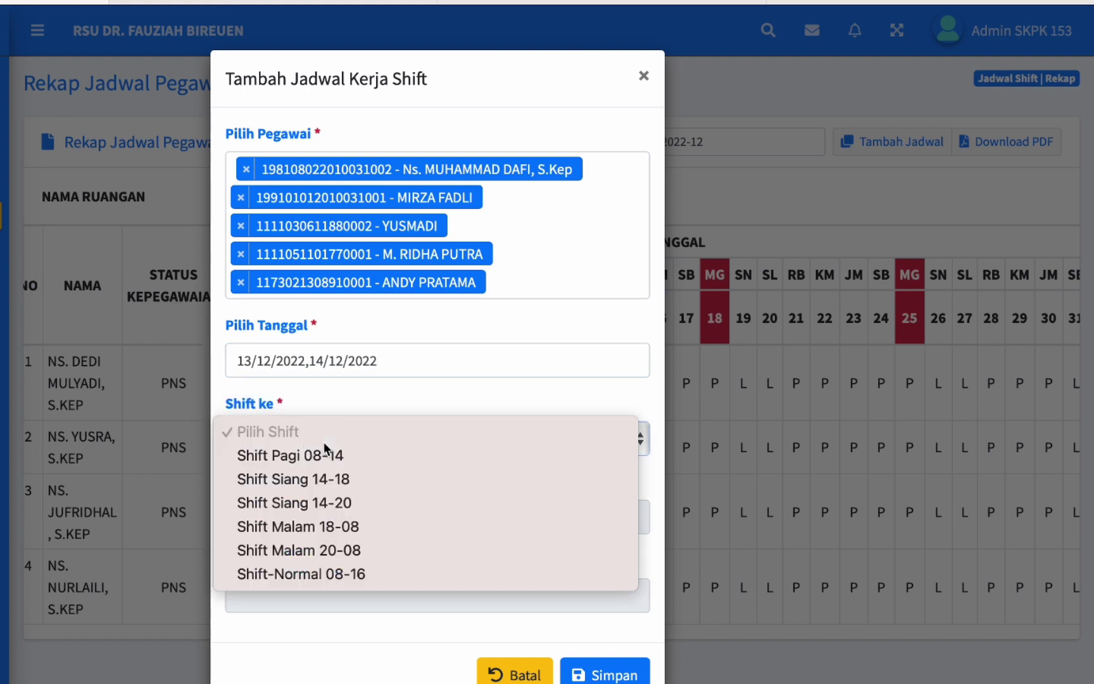
click(352, 535)
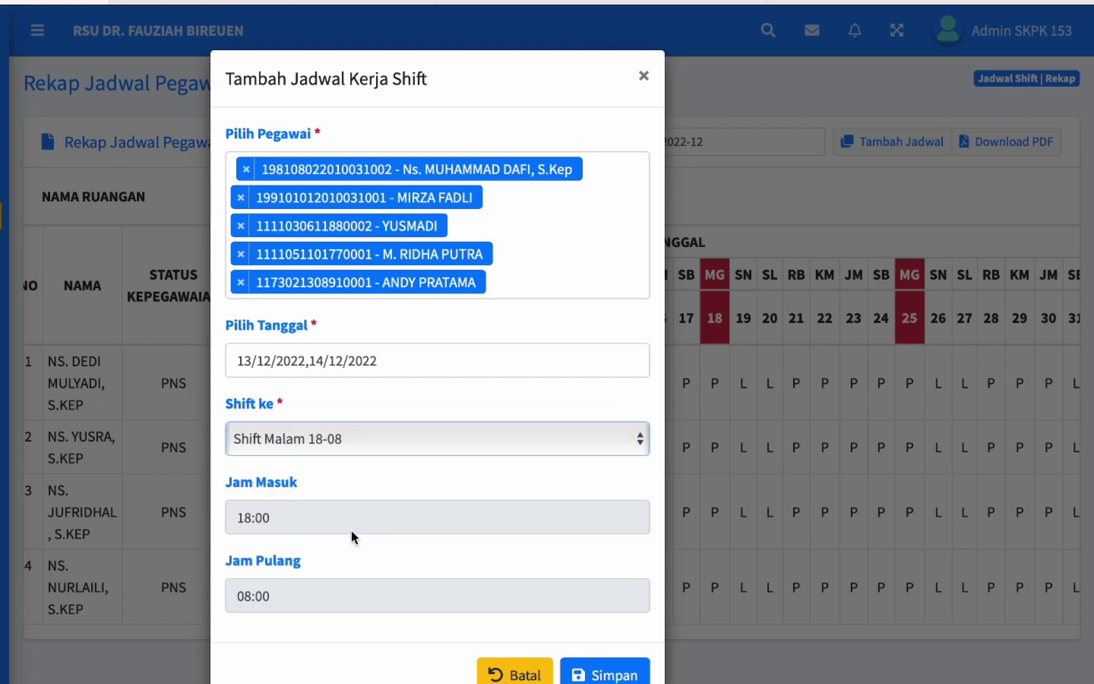
Check the night shift's Jam Masuk and Jam Pulang times and save the schedule for the five selected nurses.
click(240, 515)
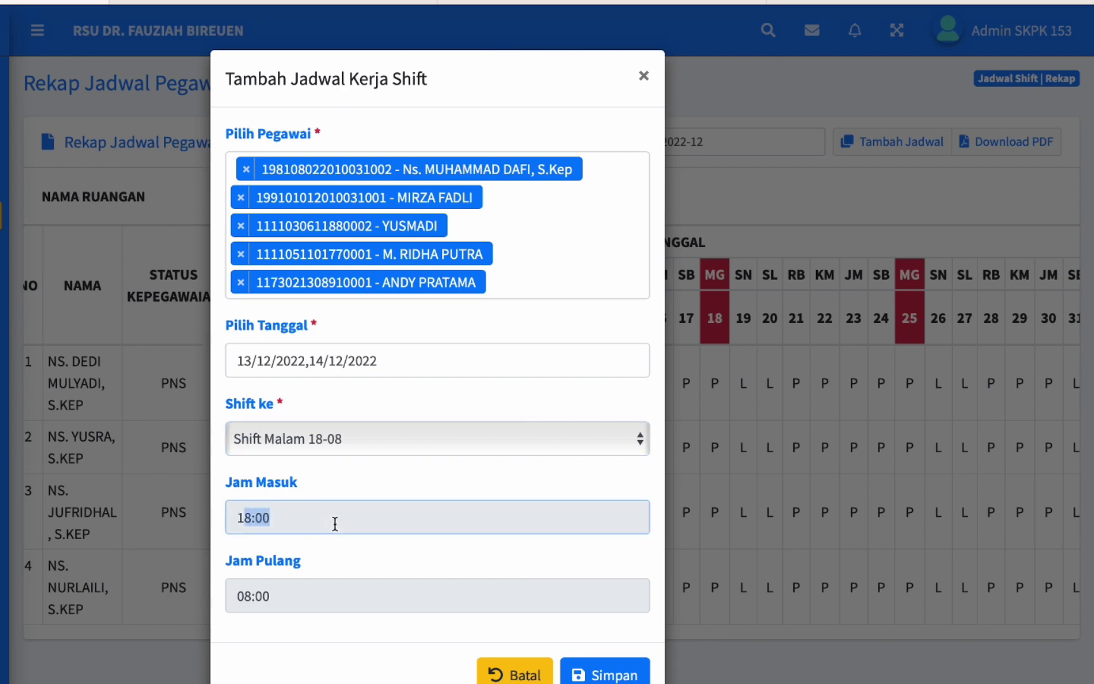
click(250, 593)
drag(240, 608, 281, 599)
click(335, 600)
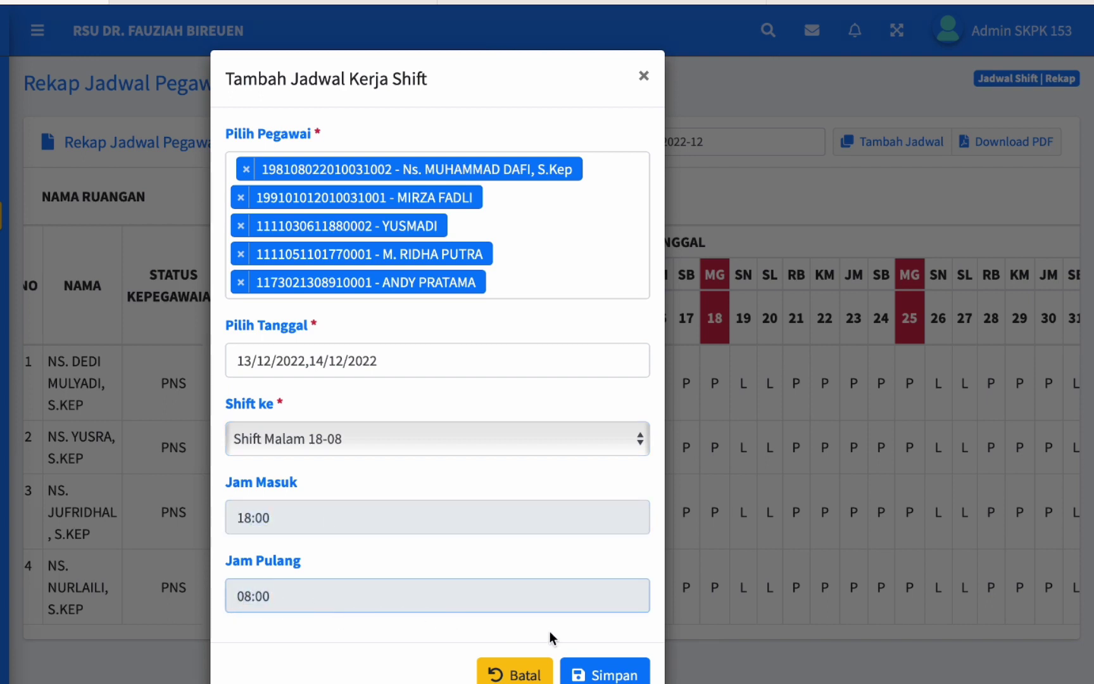
click(613, 678)
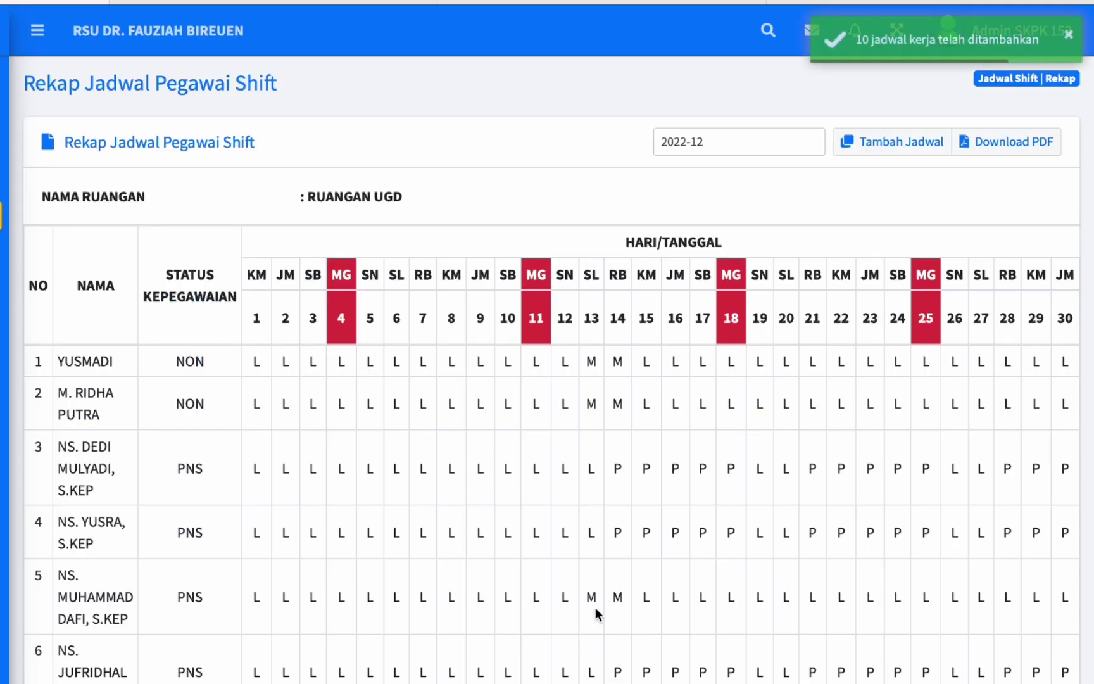
Review the shifts on 13 and 14 December for each of the five newly added nurses in the recap table.
scroll(595, 607, down, 4)
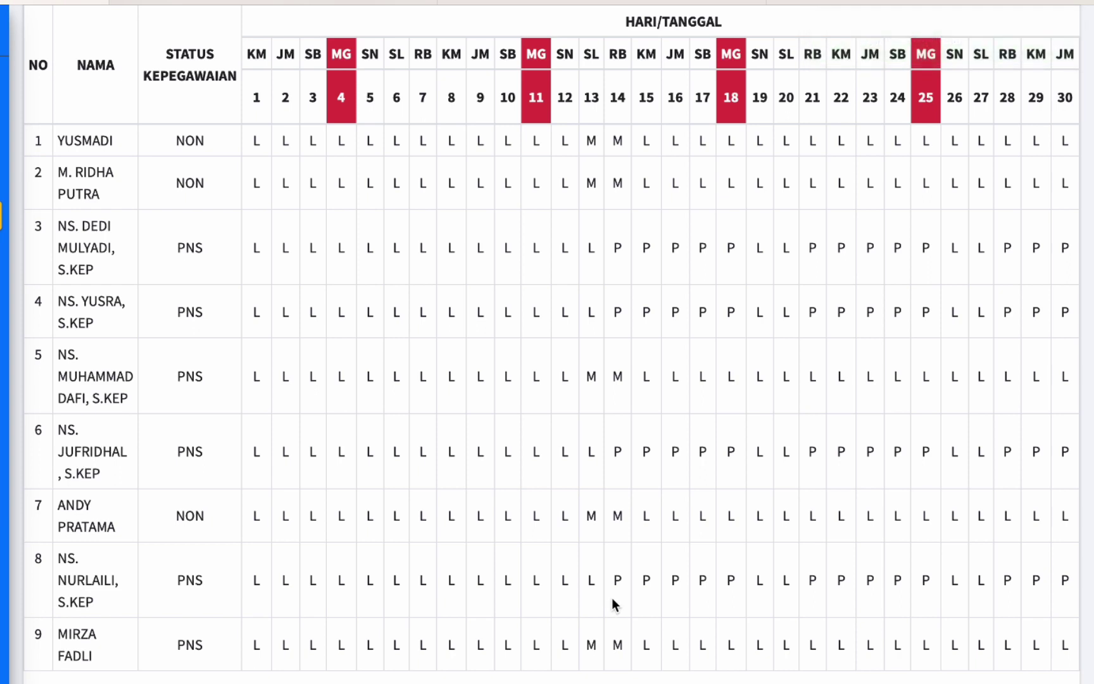
click(92, 139)
click(89, 190)
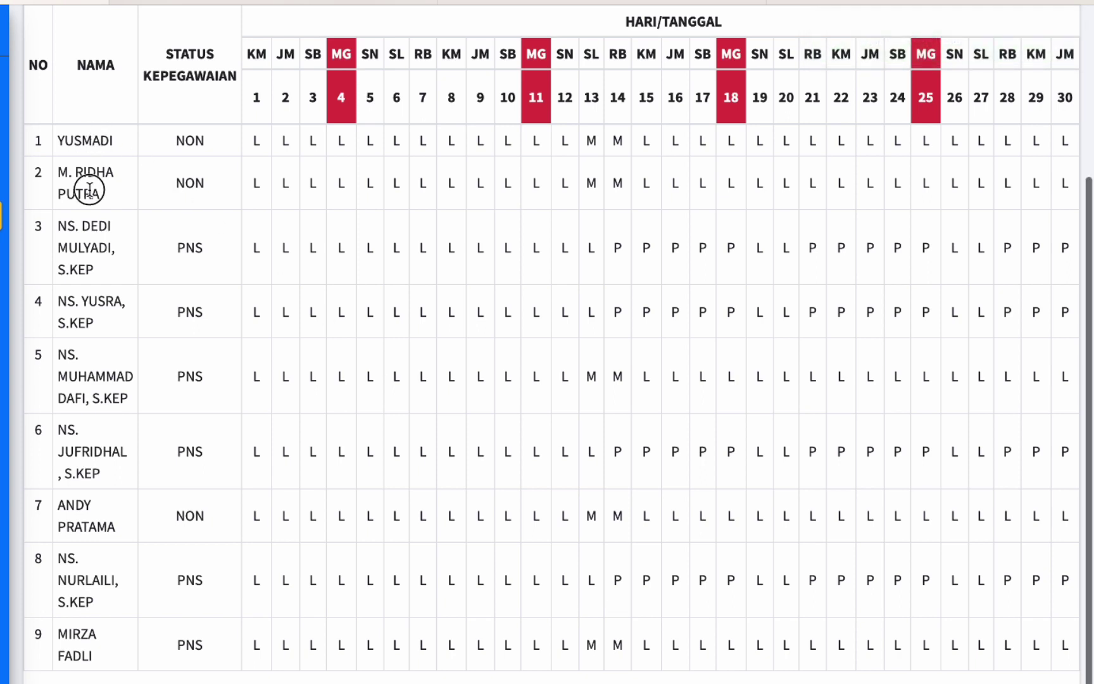
click(598, 140)
click(615, 180)
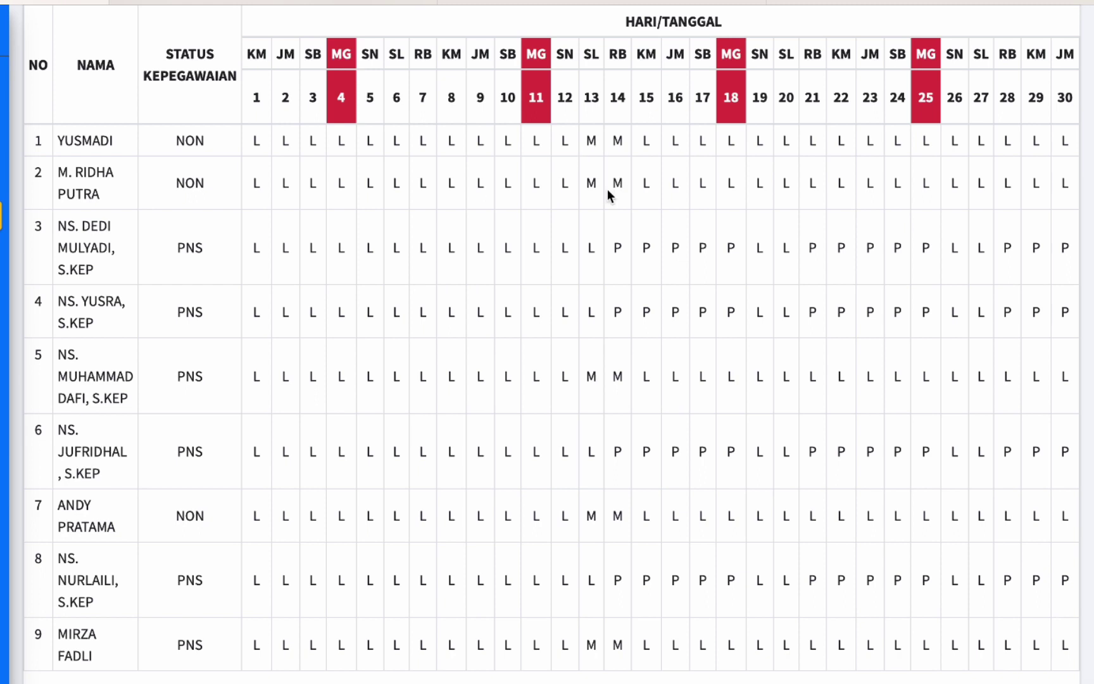
drag(74, 375, 89, 401)
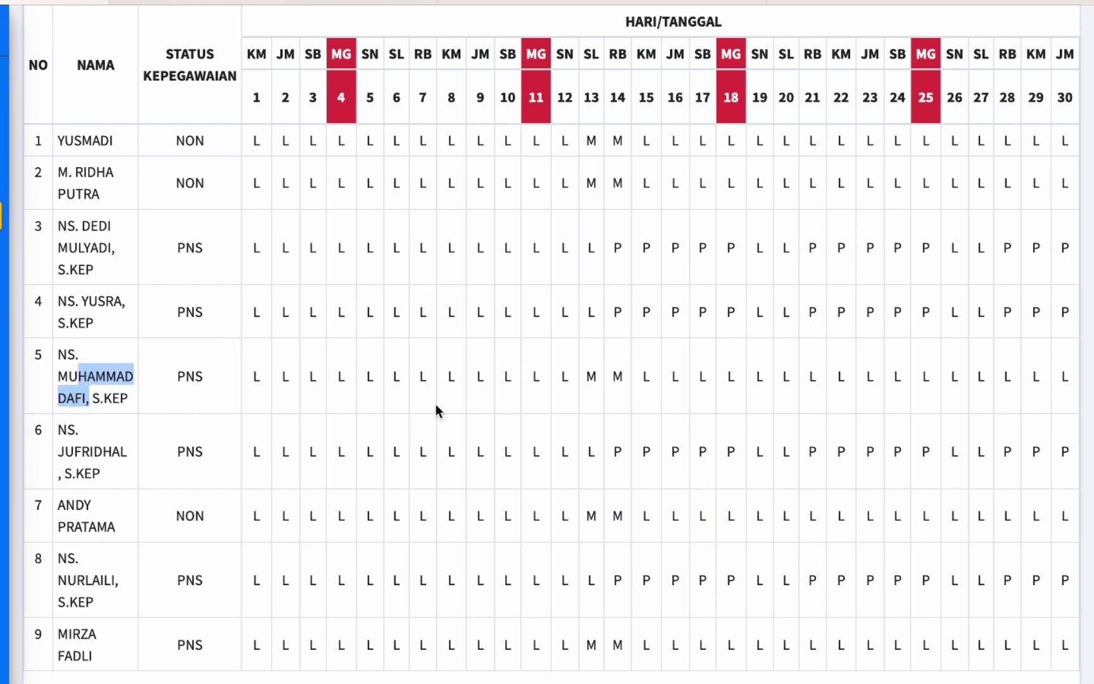
click(595, 376)
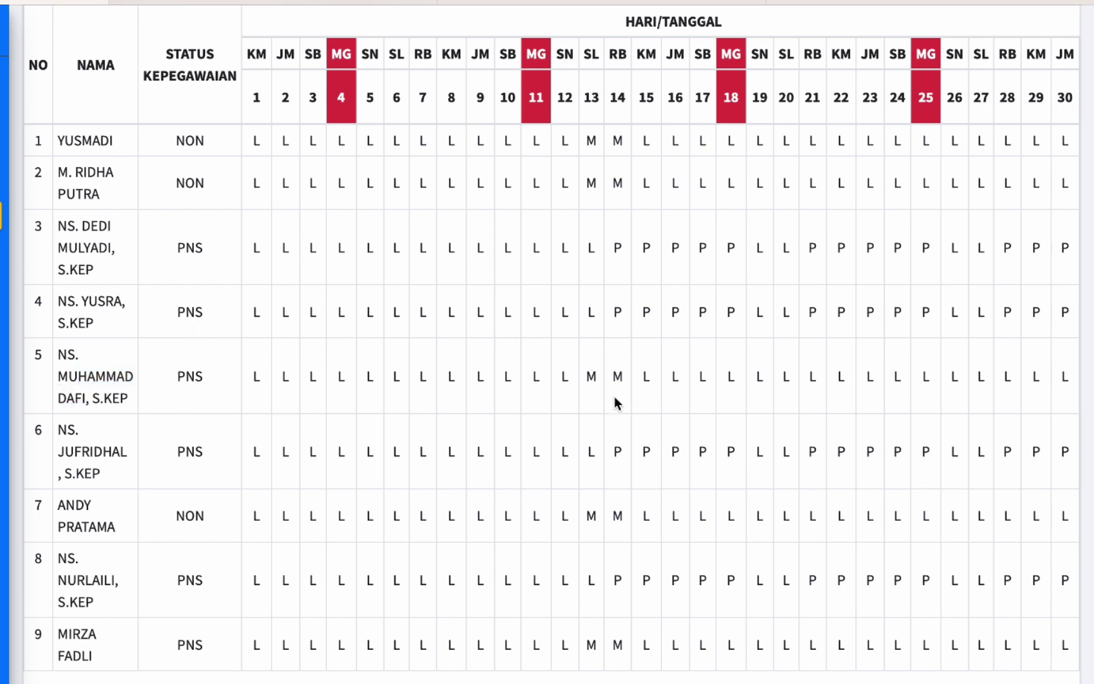
click(93, 521)
click(586, 513)
drag(621, 513, 596, 525)
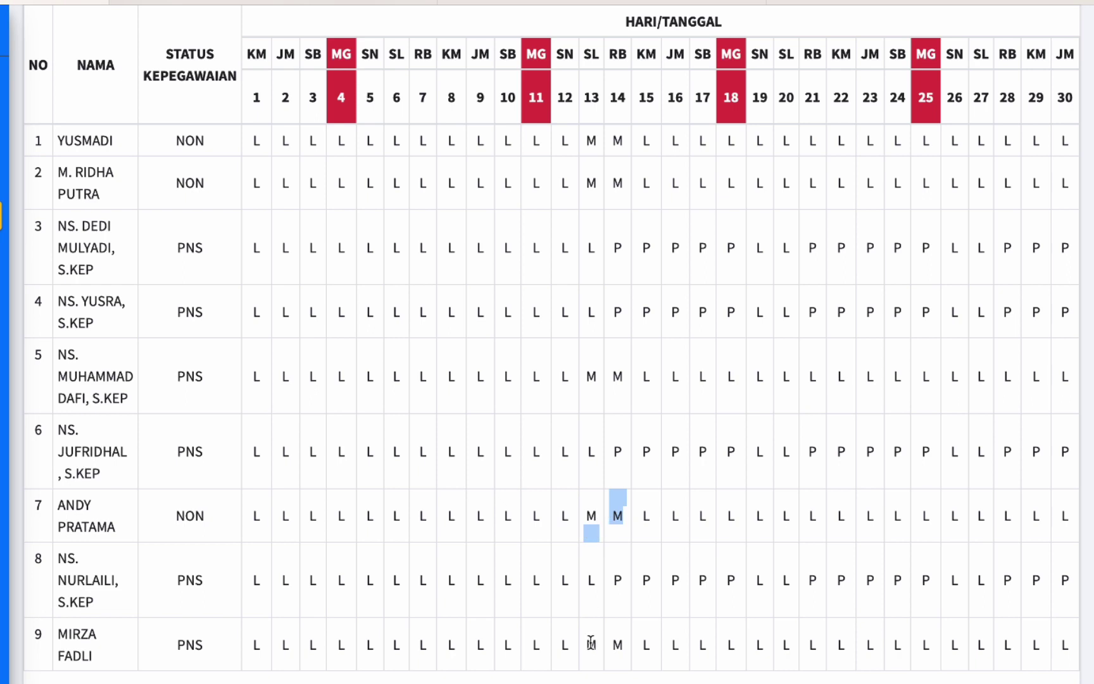
click(89, 629)
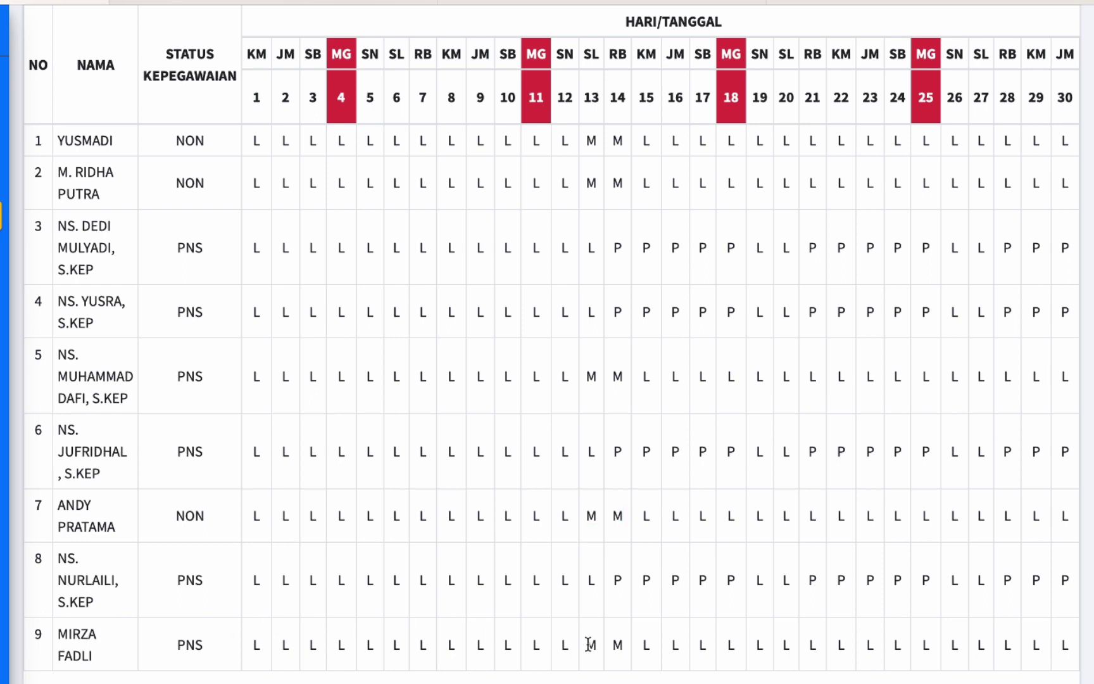
drag(600, 645, 618, 641)
click(615, 647)
Examine the order in which the employees are listed in the NAMA column of the recap table.
scroll(614, 572, right, 1)
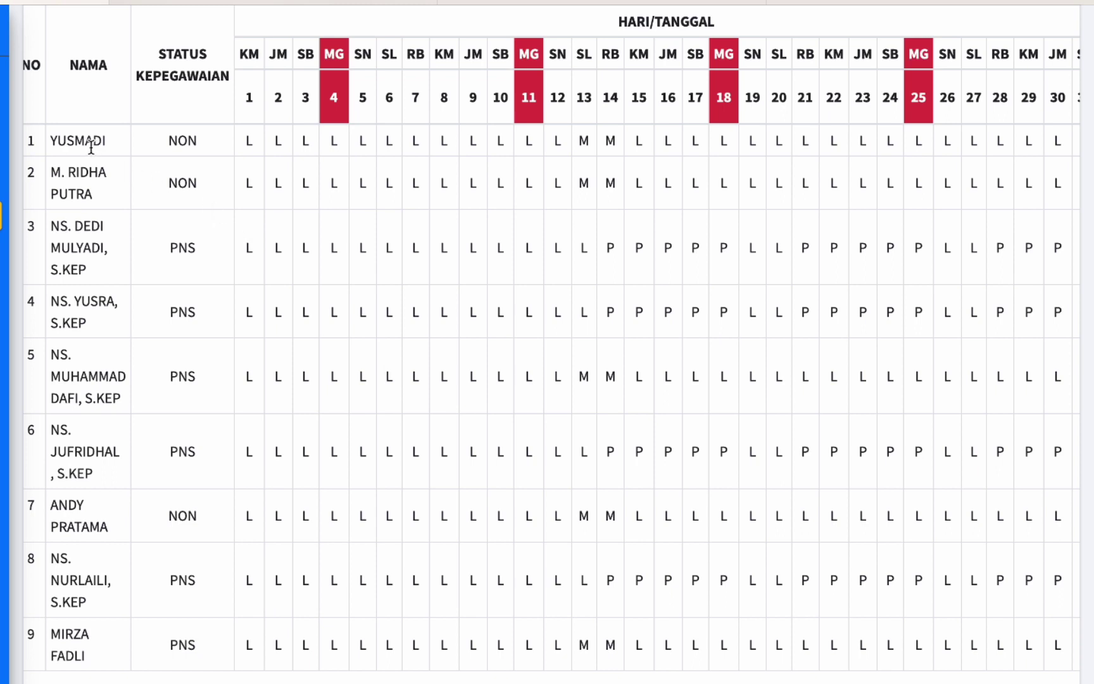
drag(68, 140, 106, 174)
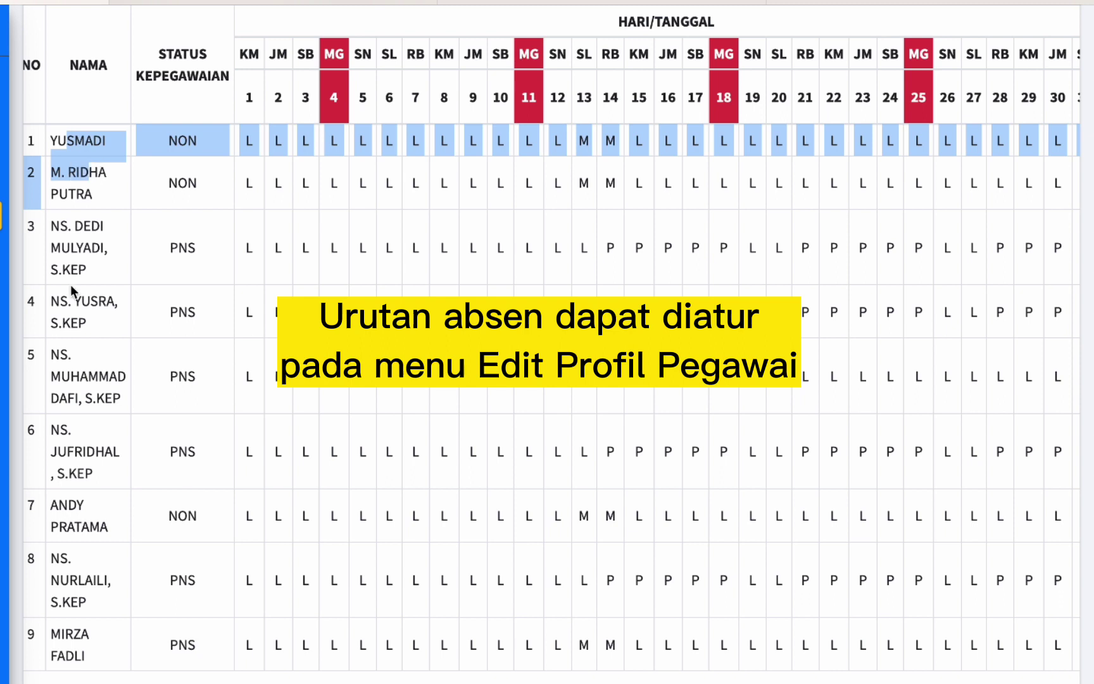
click(70, 286)
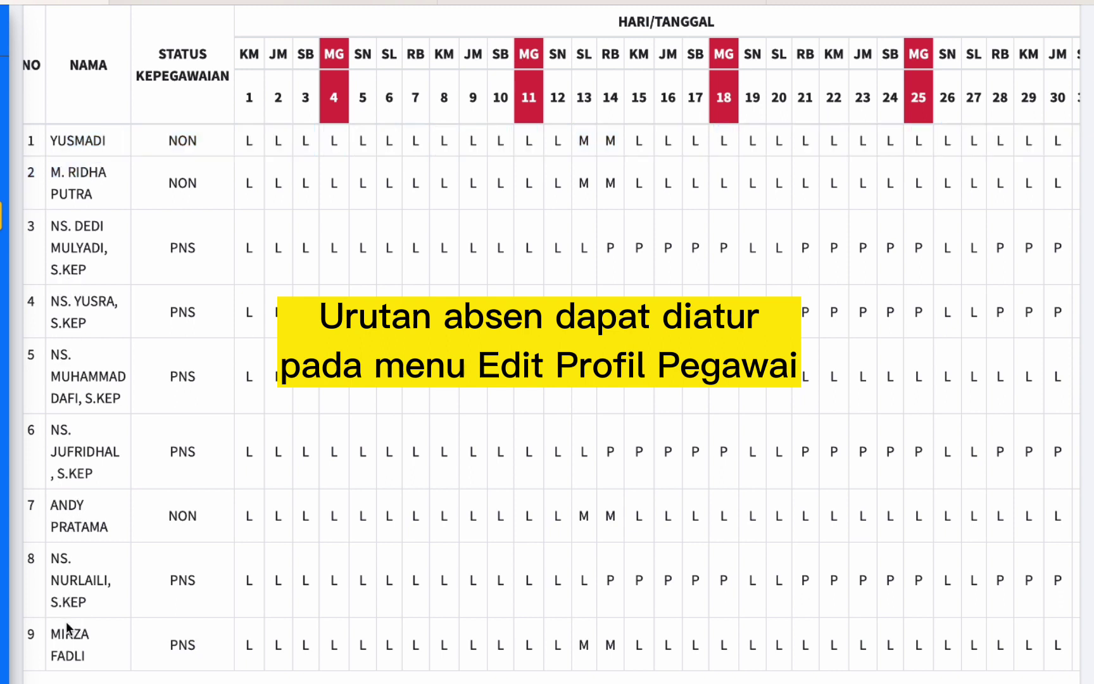
Review the shift entries on 13 and 14 December for the employee in the first row of the recap table.
click(108, 168)
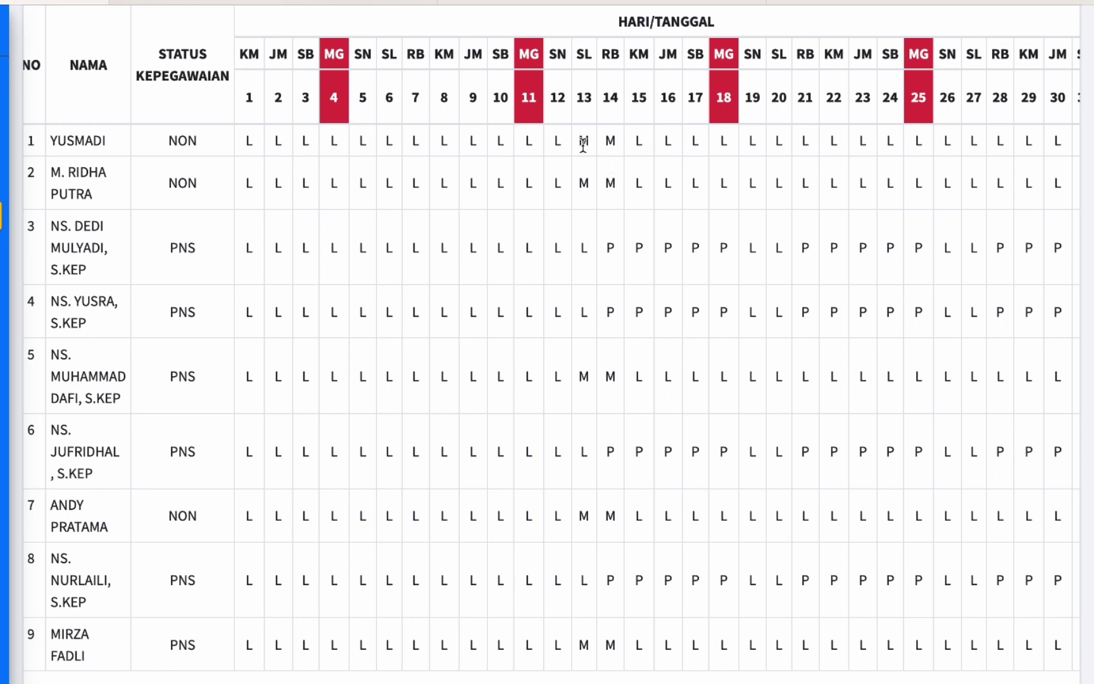
drag(581, 140, 635, 140)
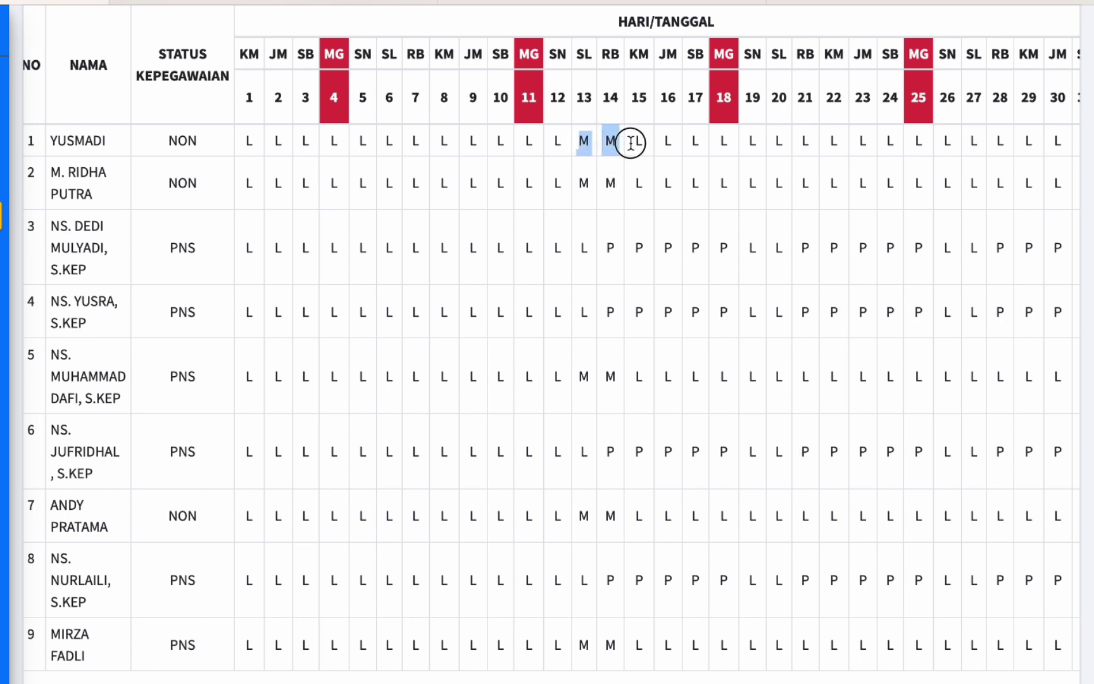
click(89, 139)
drag(581, 141, 628, 141)
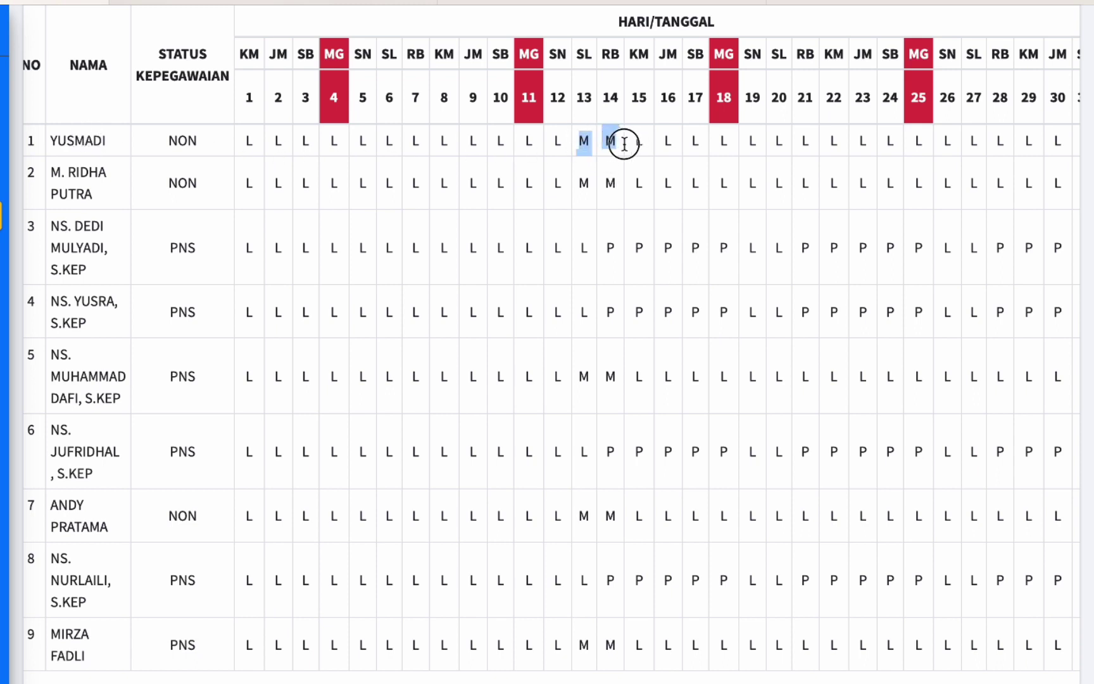
click(590, 147)
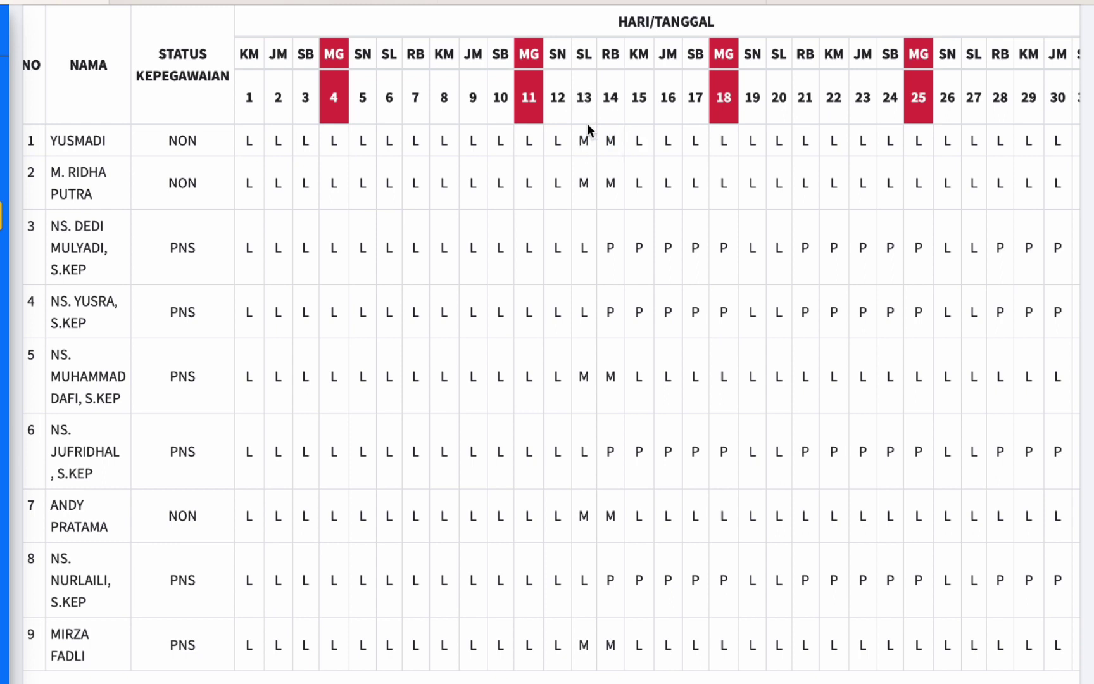
click(91, 141)
click(612, 143)
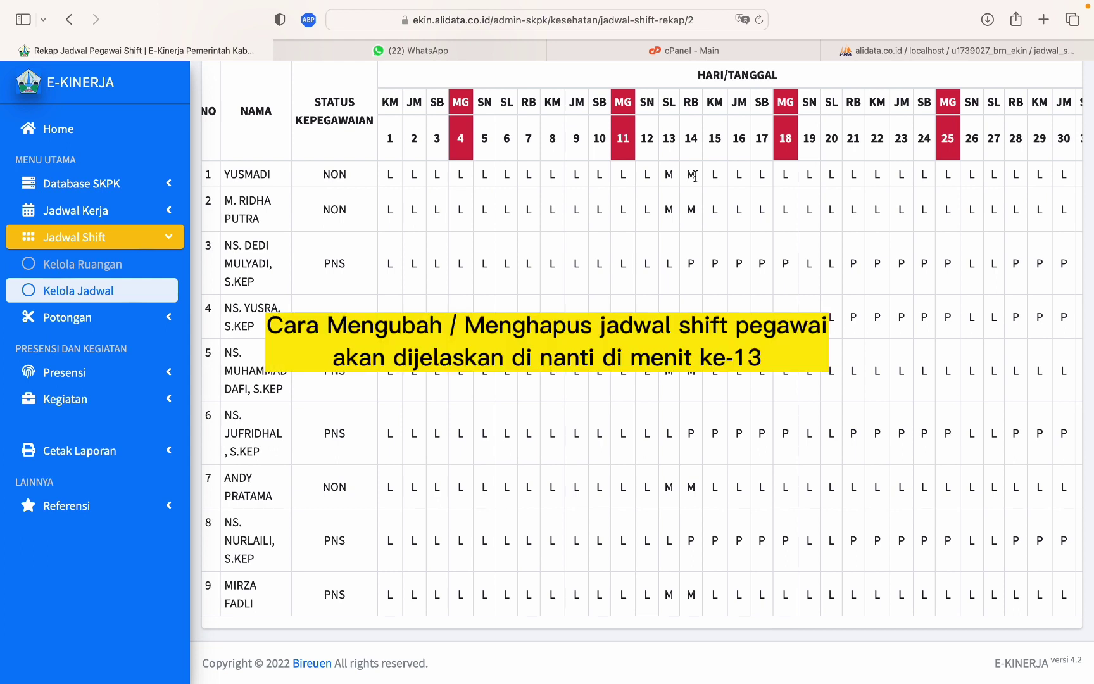
Consult the paper UGD roster in Preview for the next shifts of the nurses in rows 5 to 9, and return to Safari.
scroll(676, 183, right, 1)
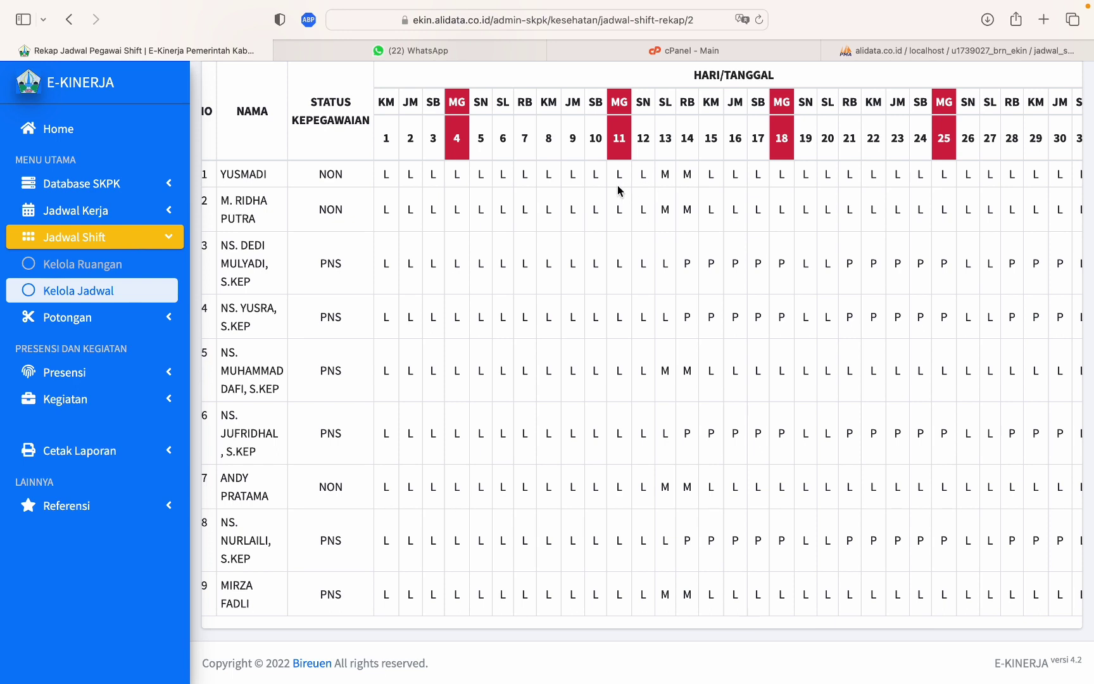
key(ctrl+Up)
click(502, 51)
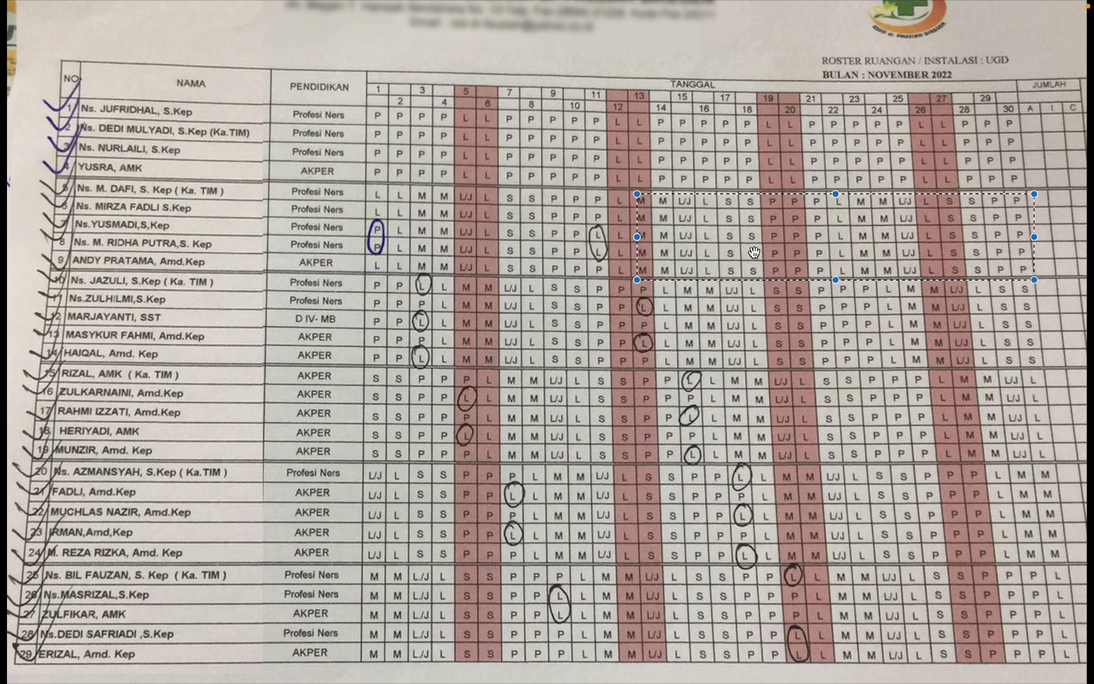
mouse_move(1, 4)
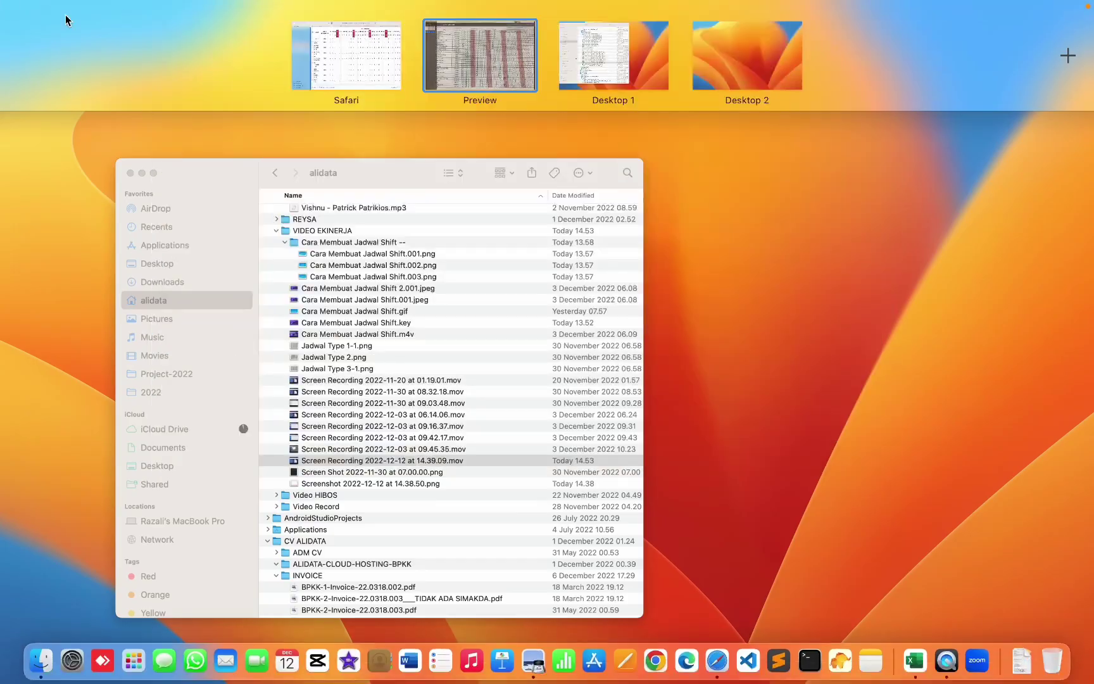
click(378, 43)
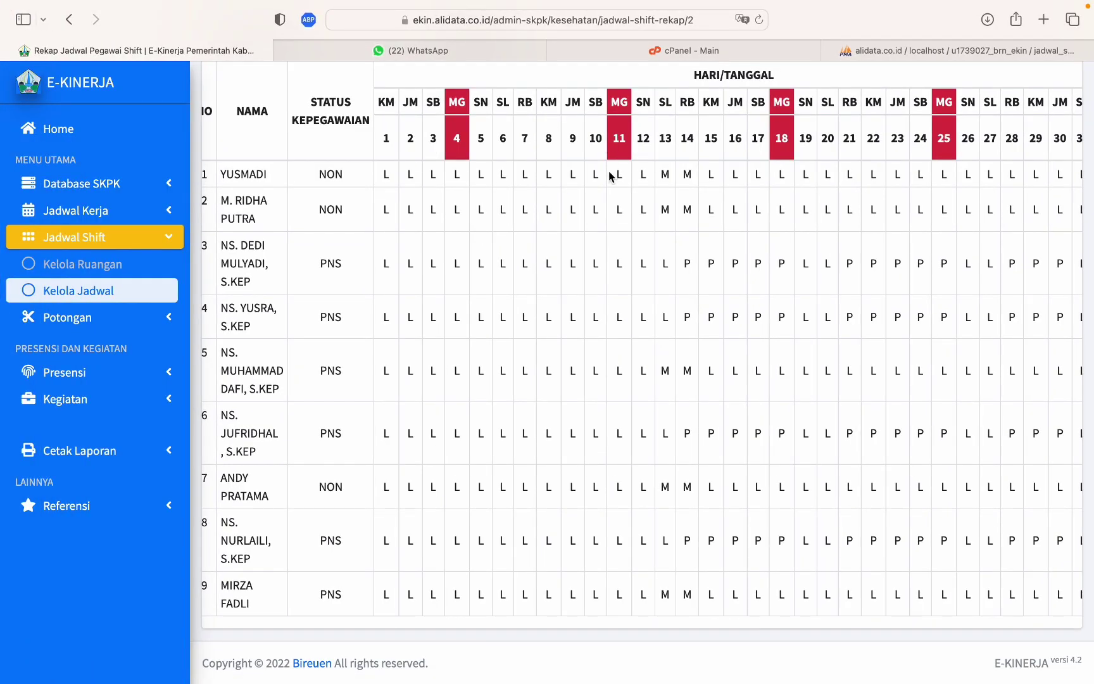
Start a new shift work schedule and select the nurse from row 5 of the paper roster as its first employee.
scroll(569, 145, up, 3)
click(933, 179)
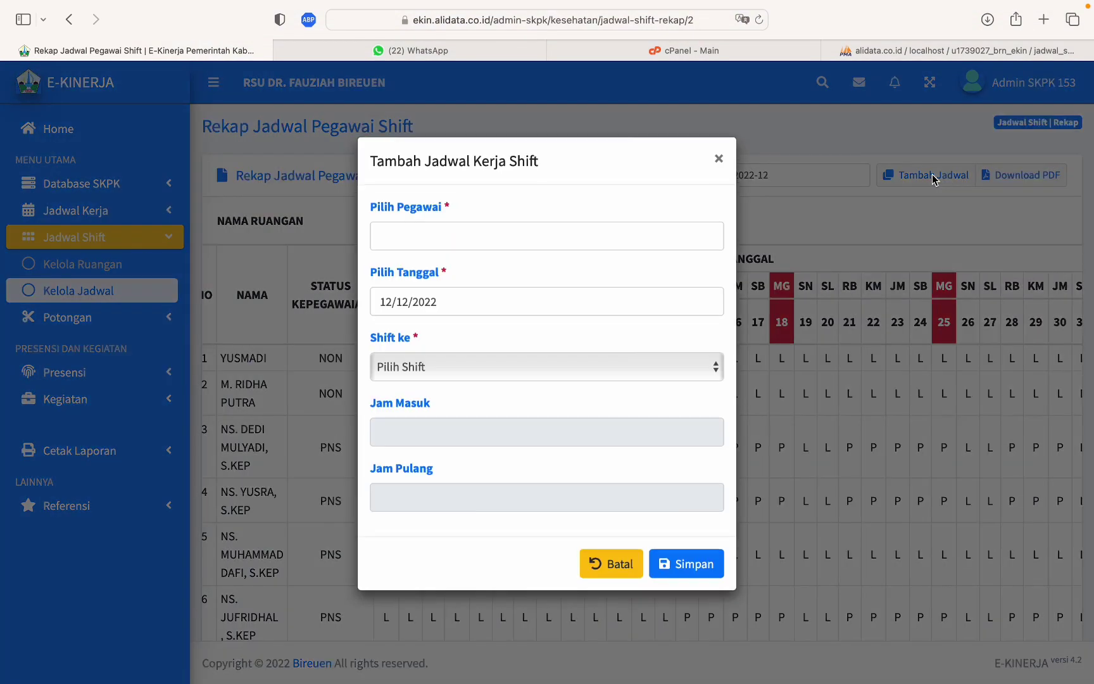
click(443, 243)
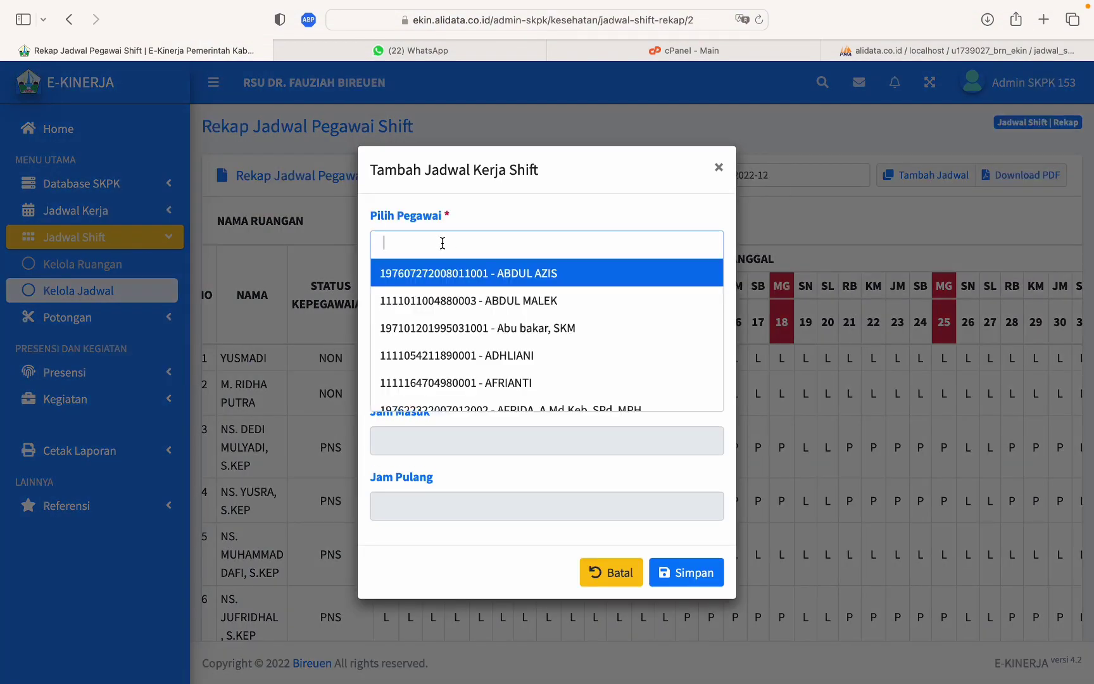
click(456, 242)
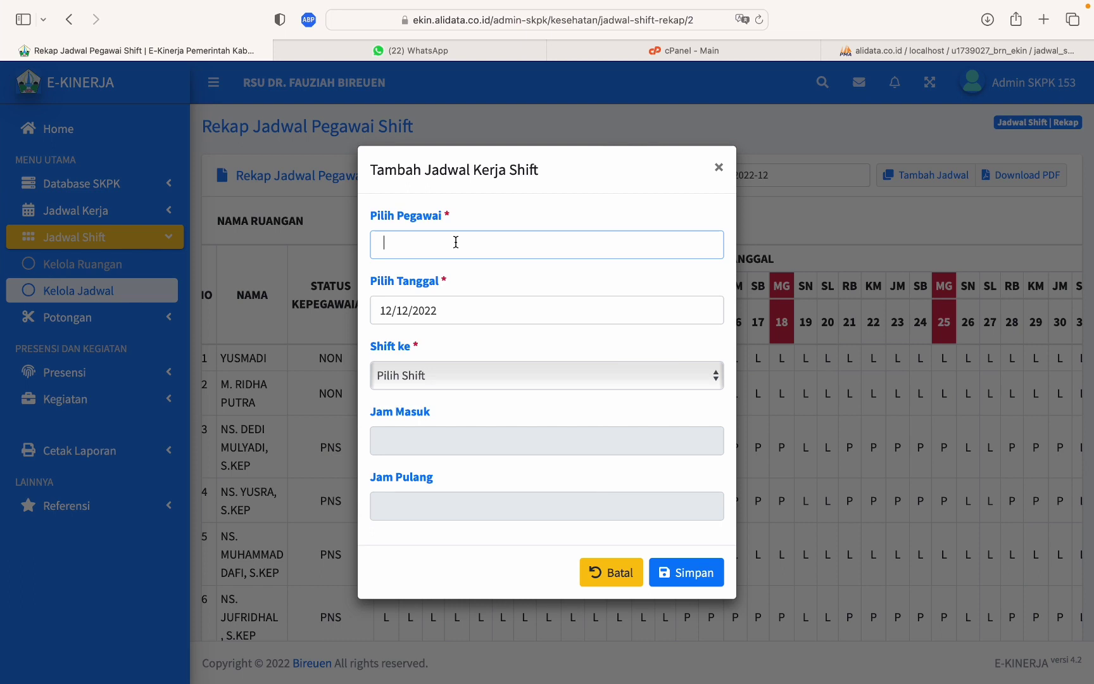
text(dha)
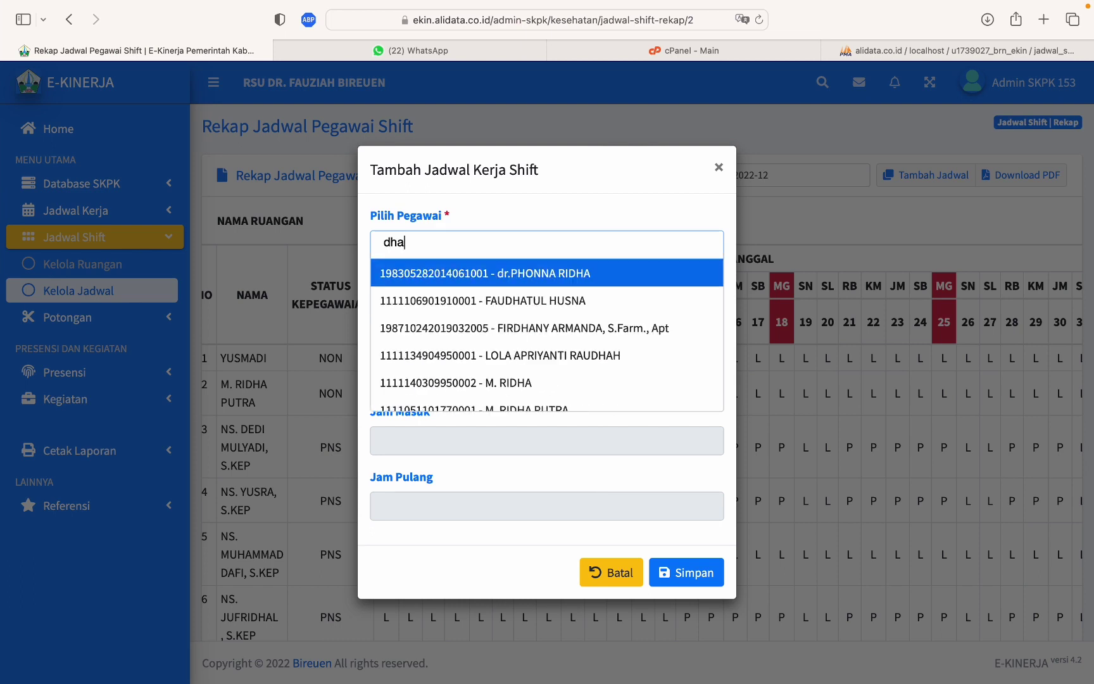
text(f)
key(BackSpace)
key(BackSpace)
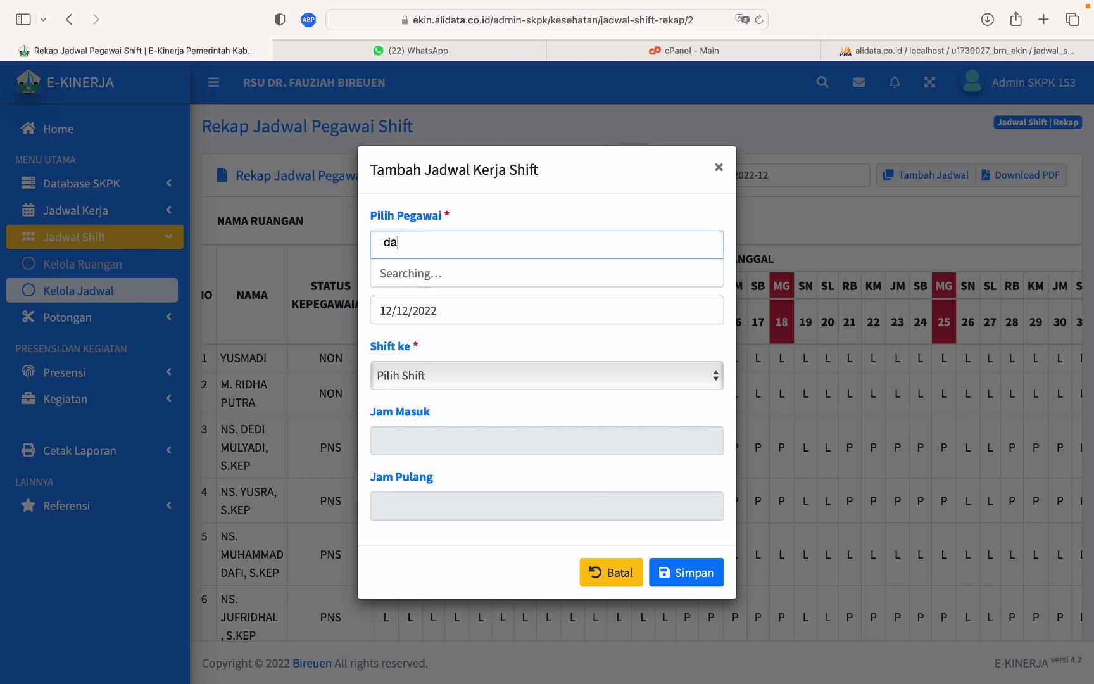
text(fi)
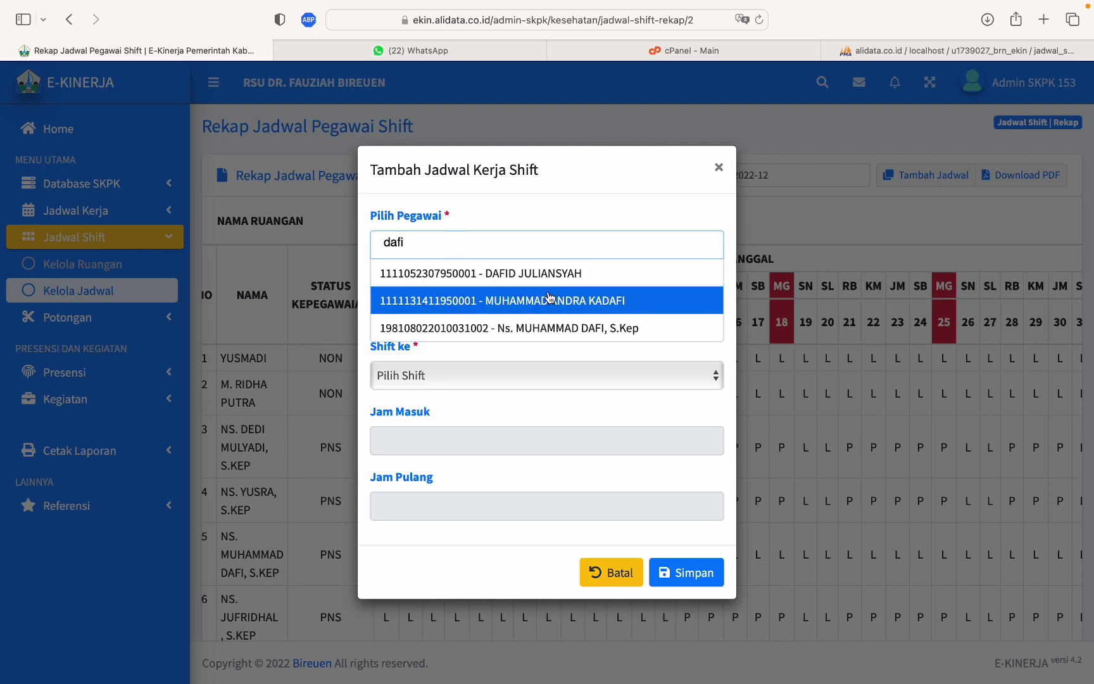
click(543, 327)
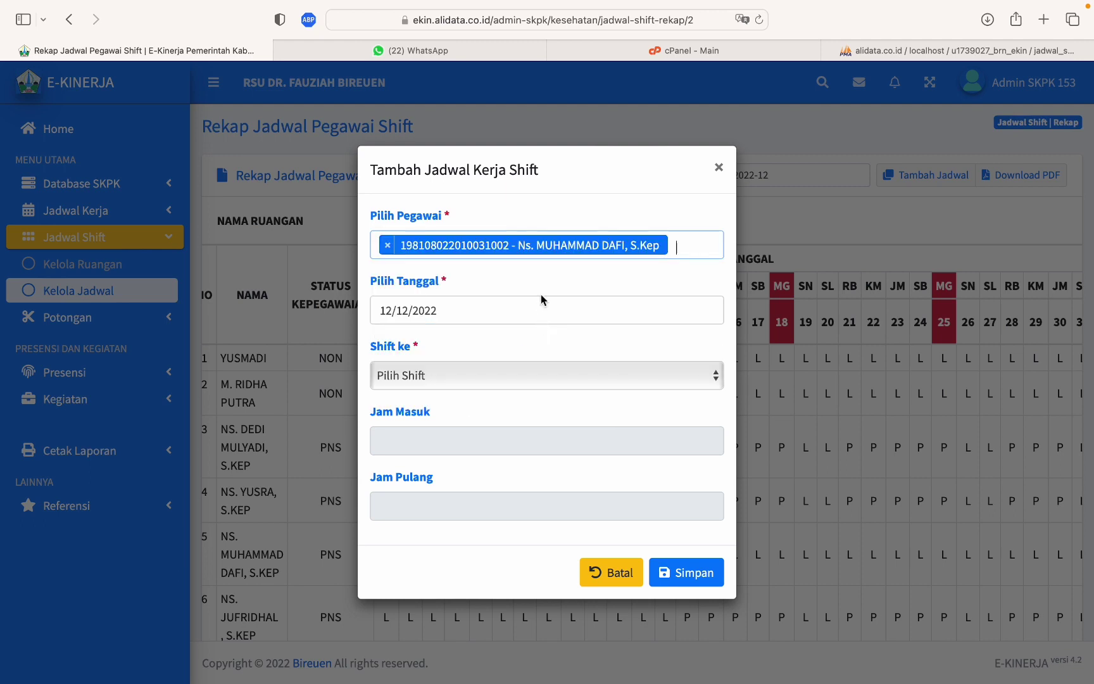
Add the four nurses from rows 6 to 9 of the paper roster to the schedule's selected employees.
text(mirz)
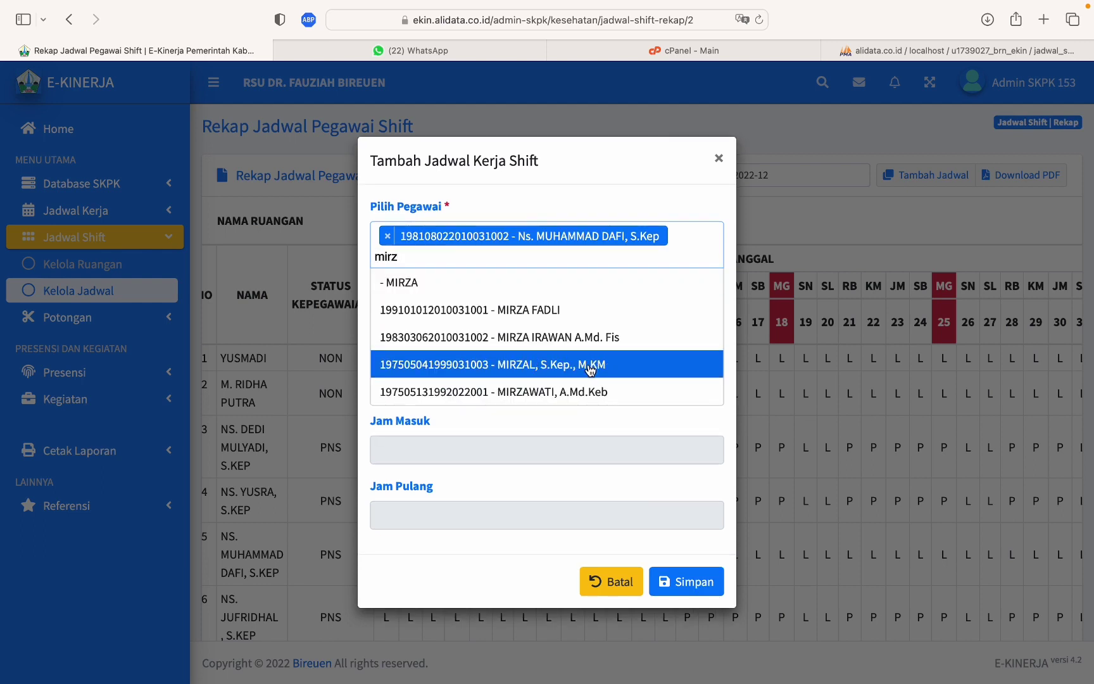
click(566, 309)
text(y)
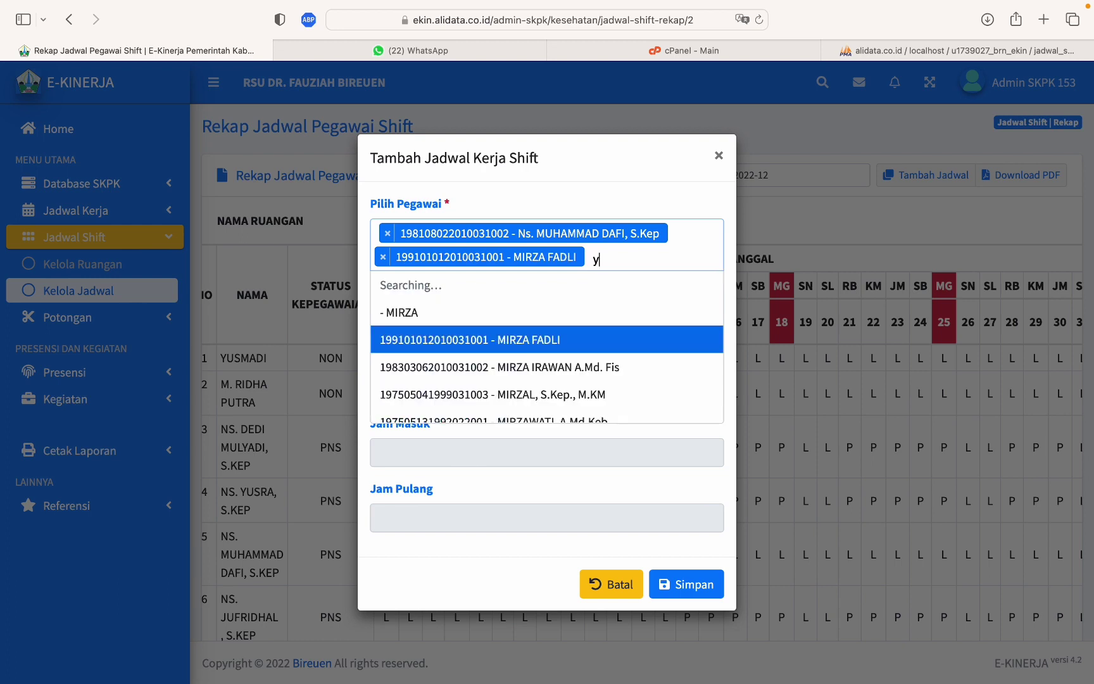
text(usmad)
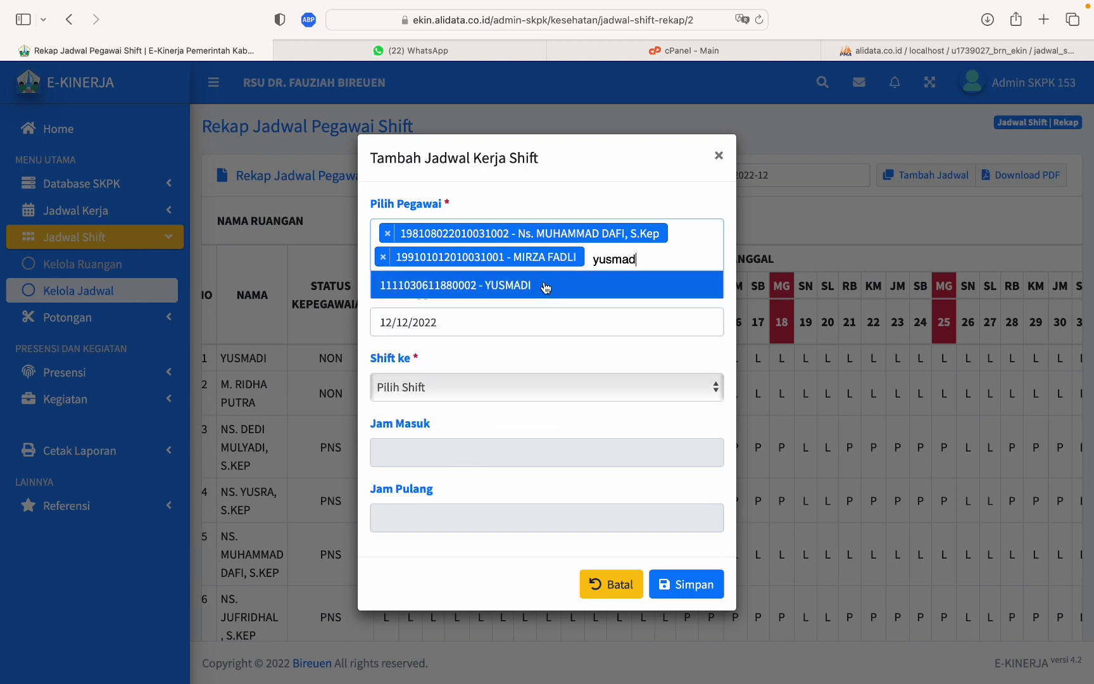
click(545, 282)
text(ri)
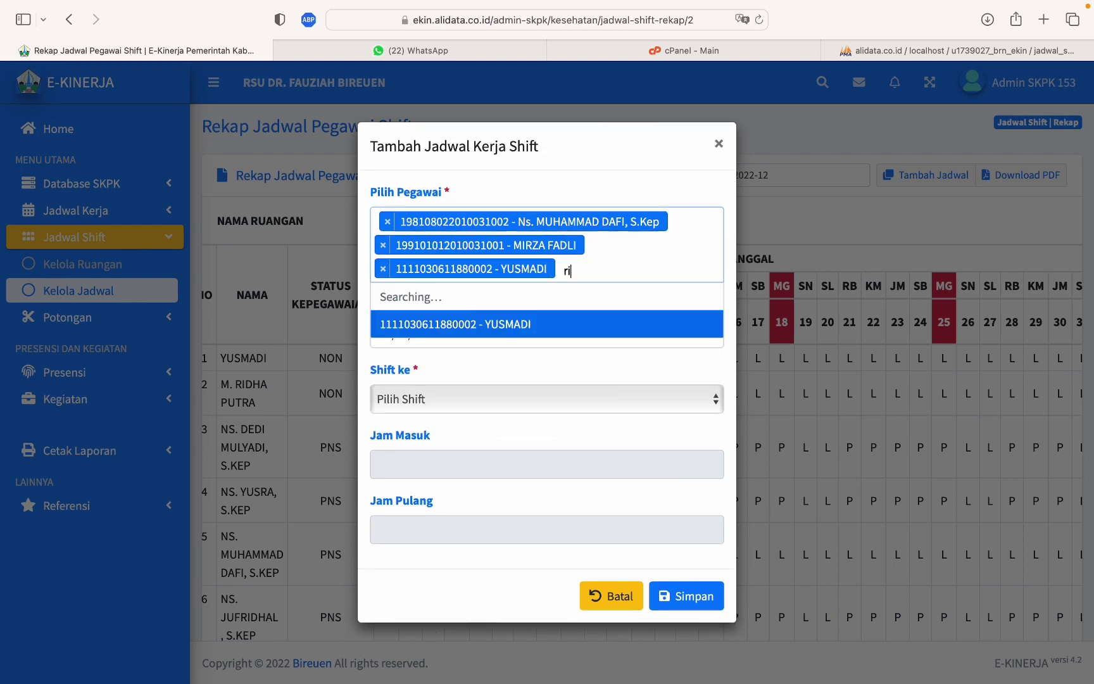
text(dha)
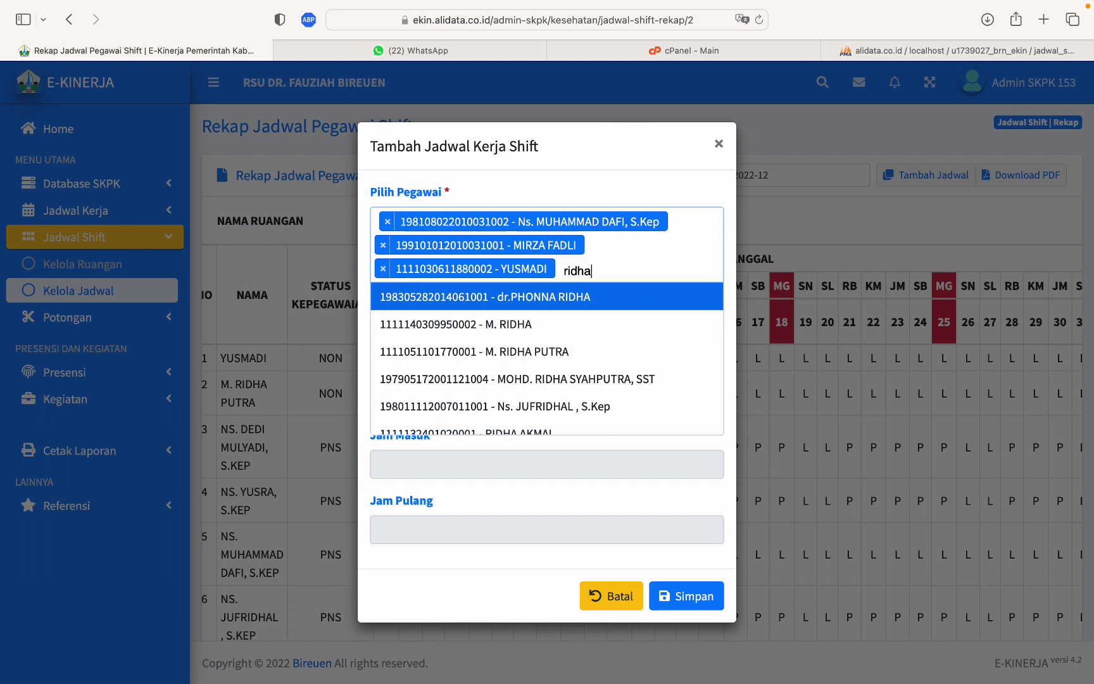
click(563, 351)
text(andy pra)
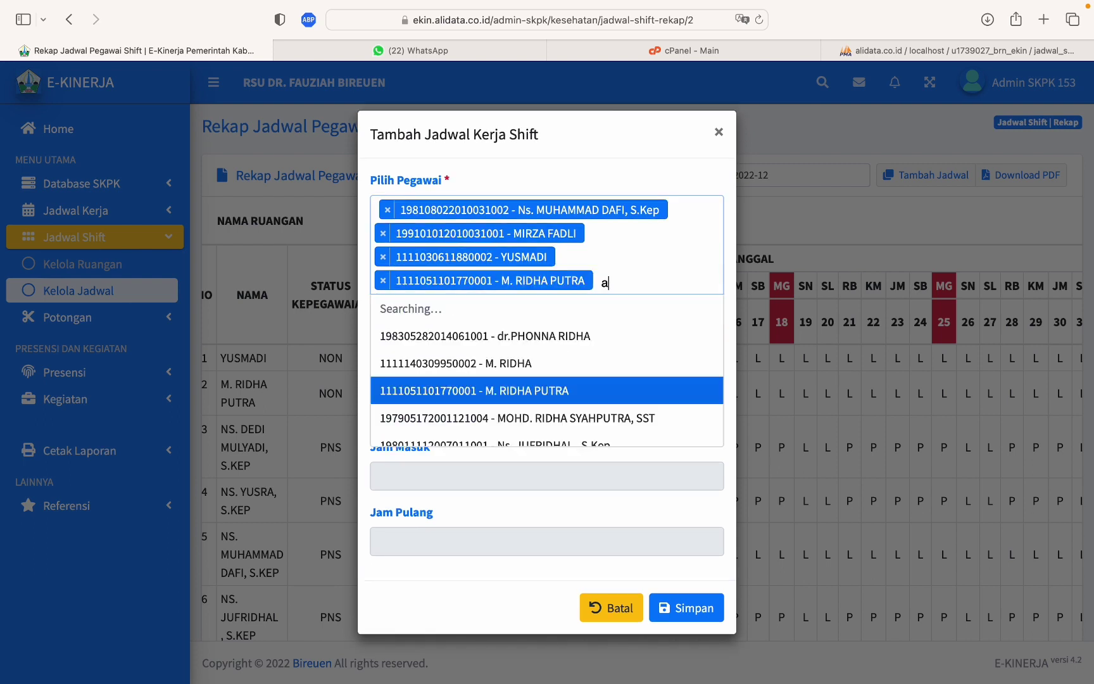
click(536, 309)
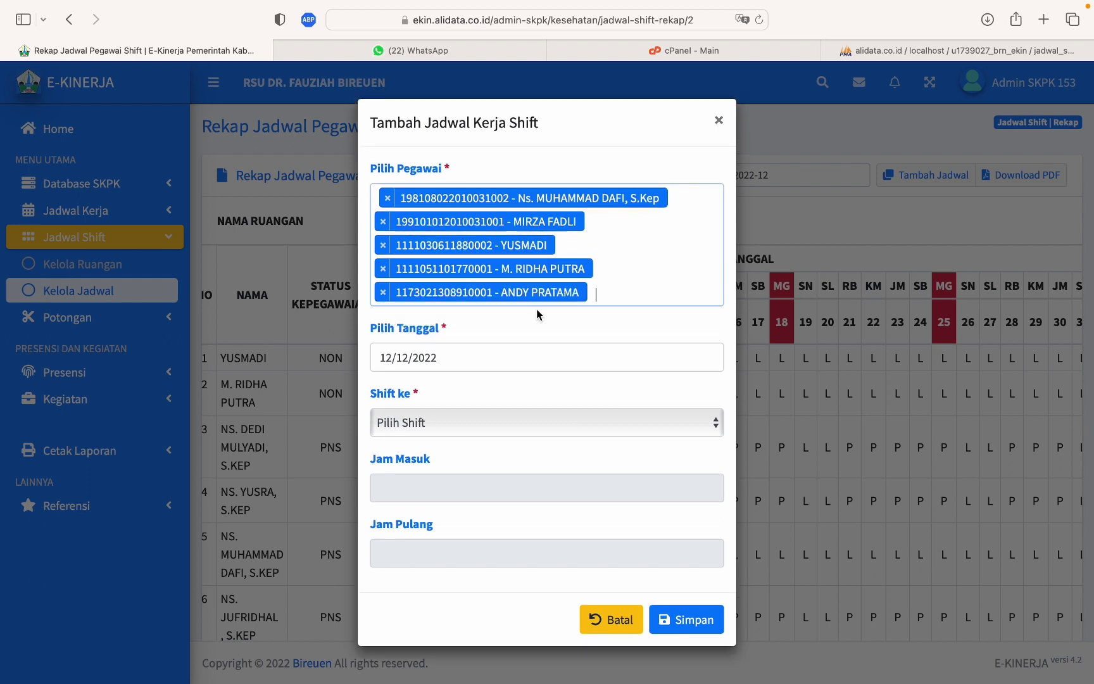
Set the schedule dates to only 17 and 18 December 2022, removing the default date of 12 December.
click(476, 357)
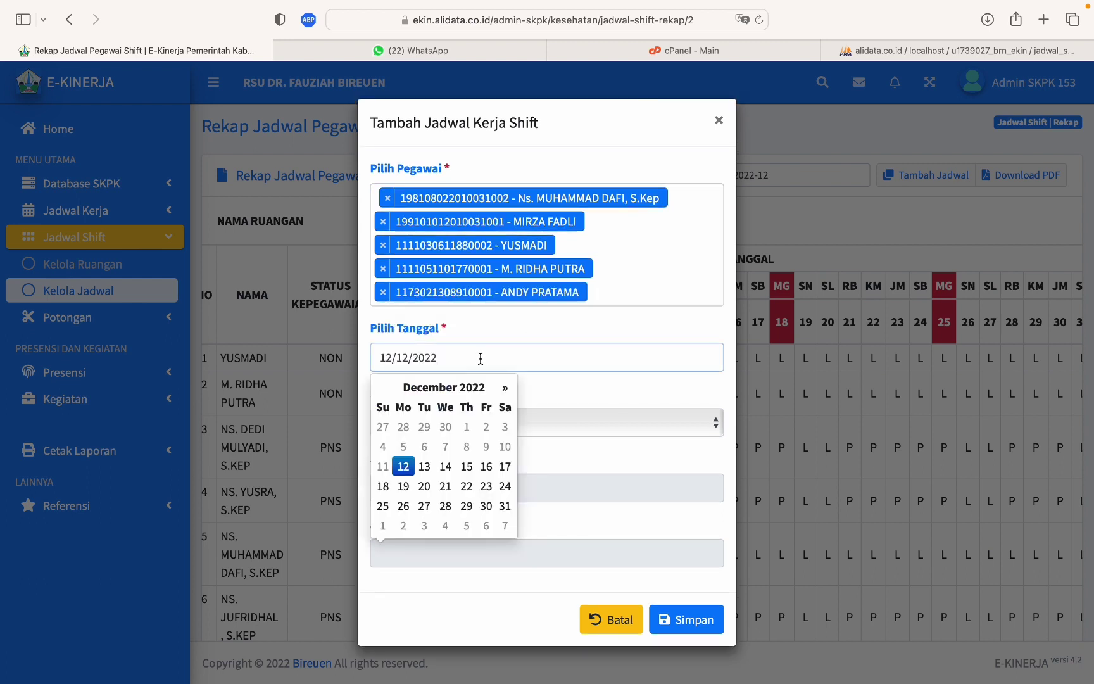
click(404, 469)
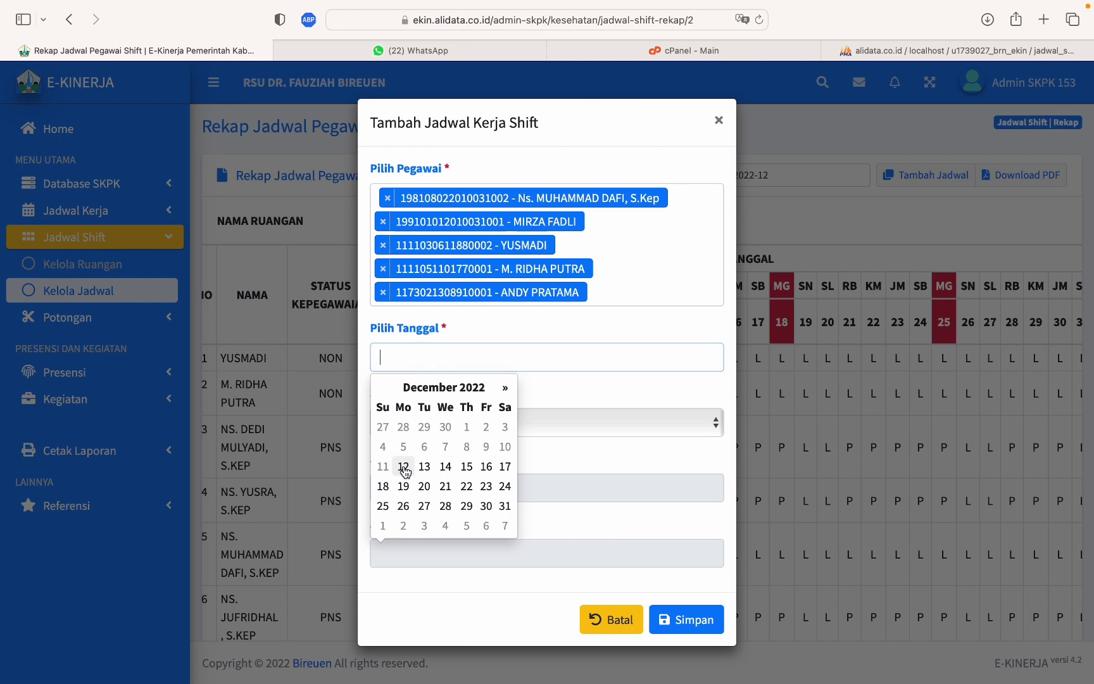
click(505, 466)
click(382, 485)
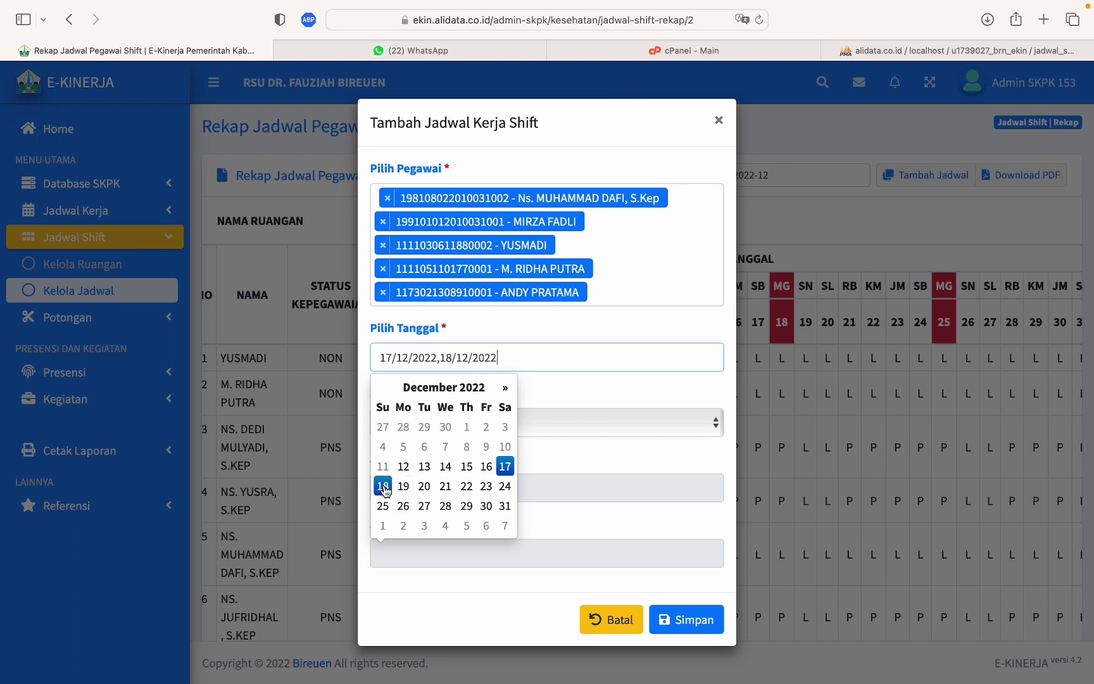
click(383, 486)
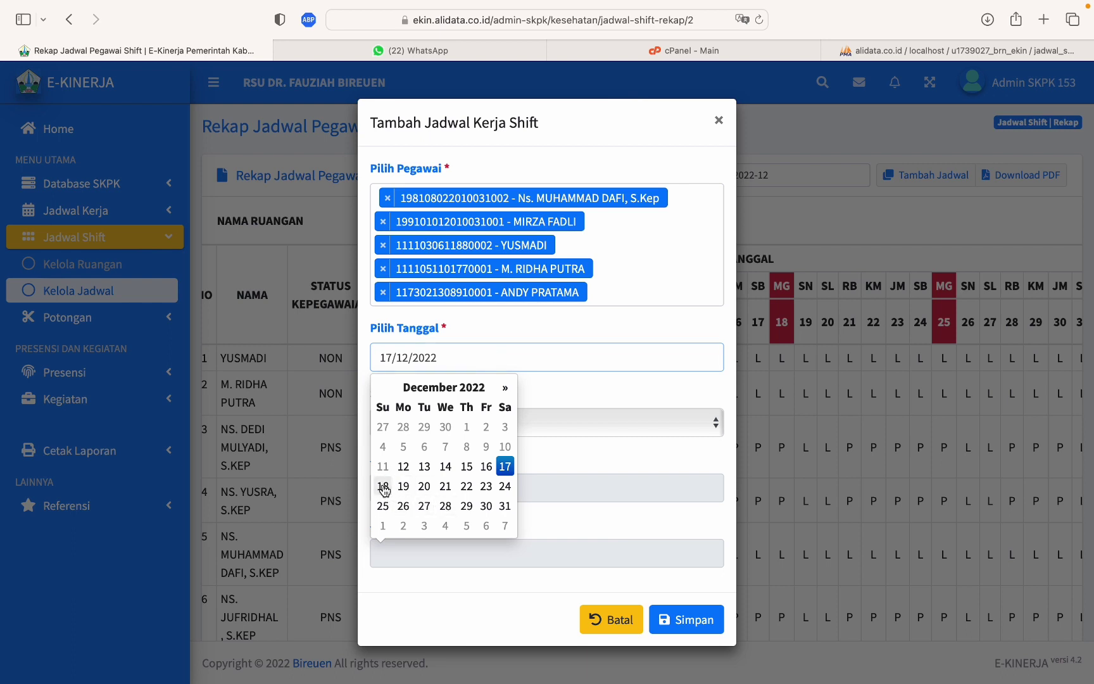
click(383, 486)
click(546, 459)
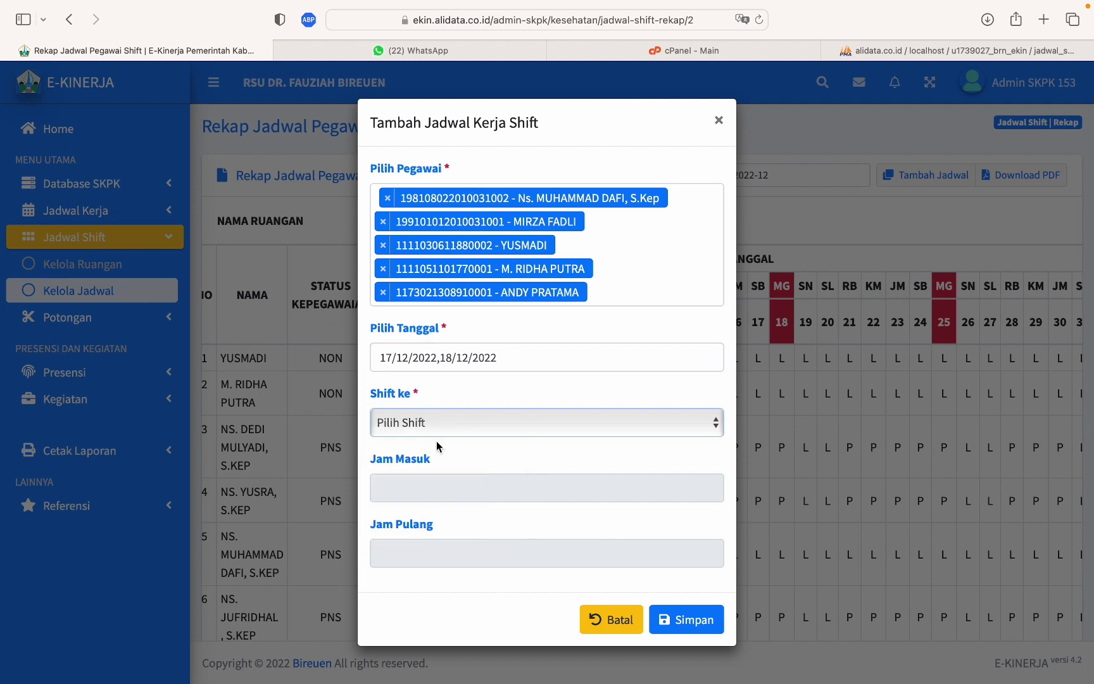
Choose Shift Siang 14-18 as the shift and save the schedule for the five selected nurses.
click(436, 425)
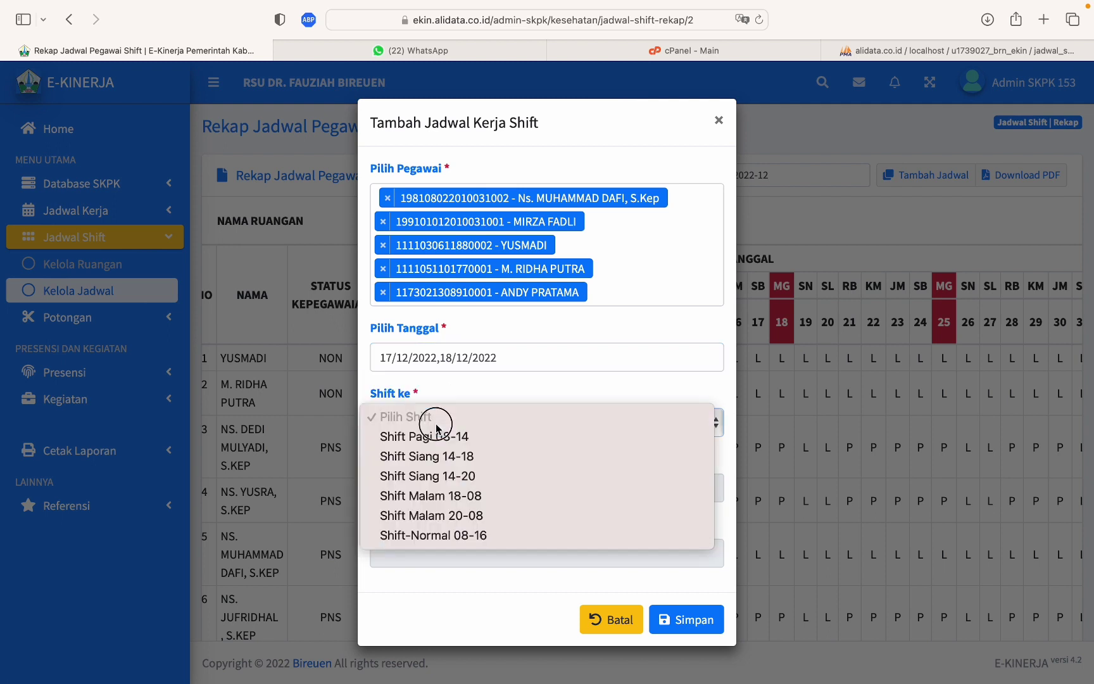
click(461, 464)
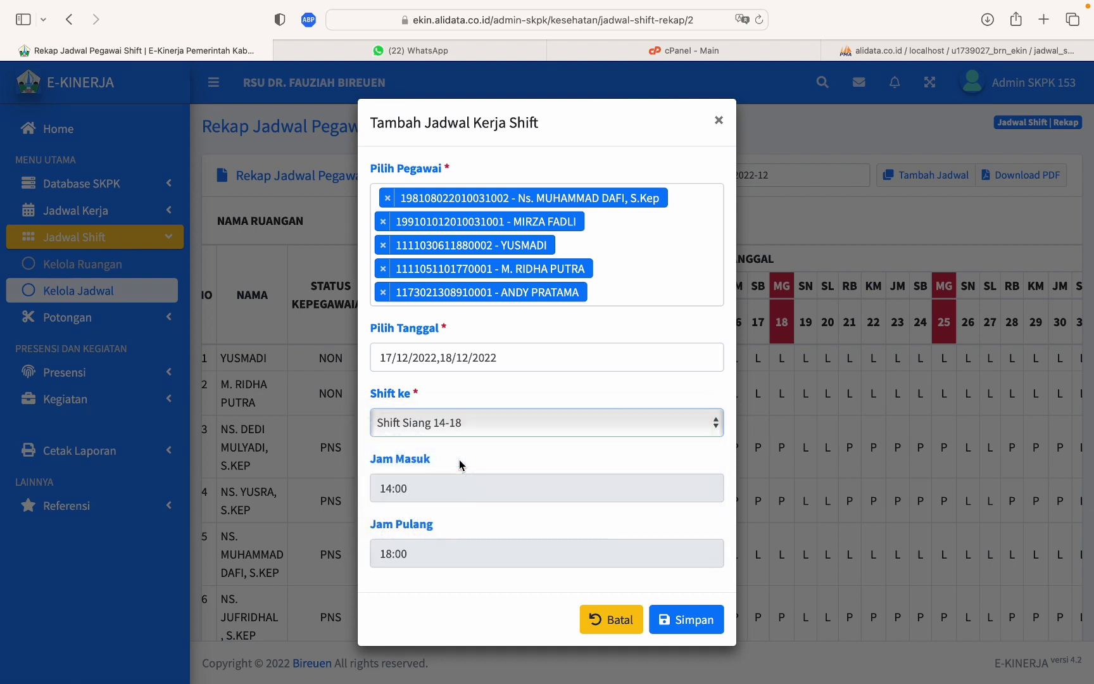
click(684, 621)
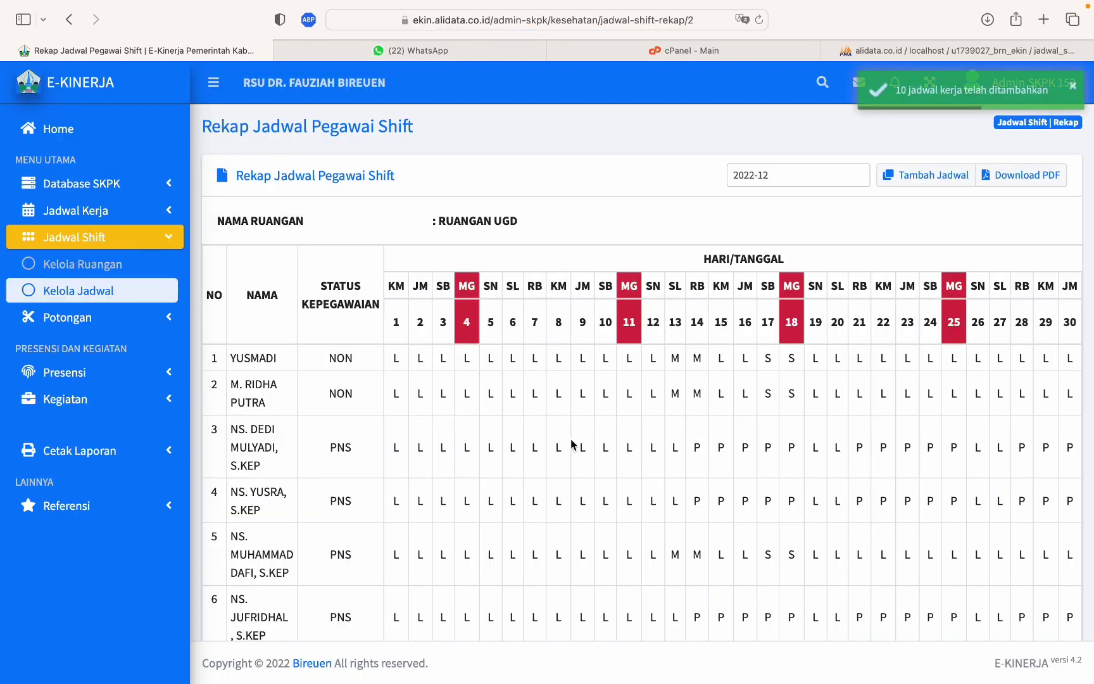
Review the recap table through 31 December with its JUMLAH columns, and compare it with the paper roster in Preview before returning to Safari.
scroll(621, 417, right, 5)
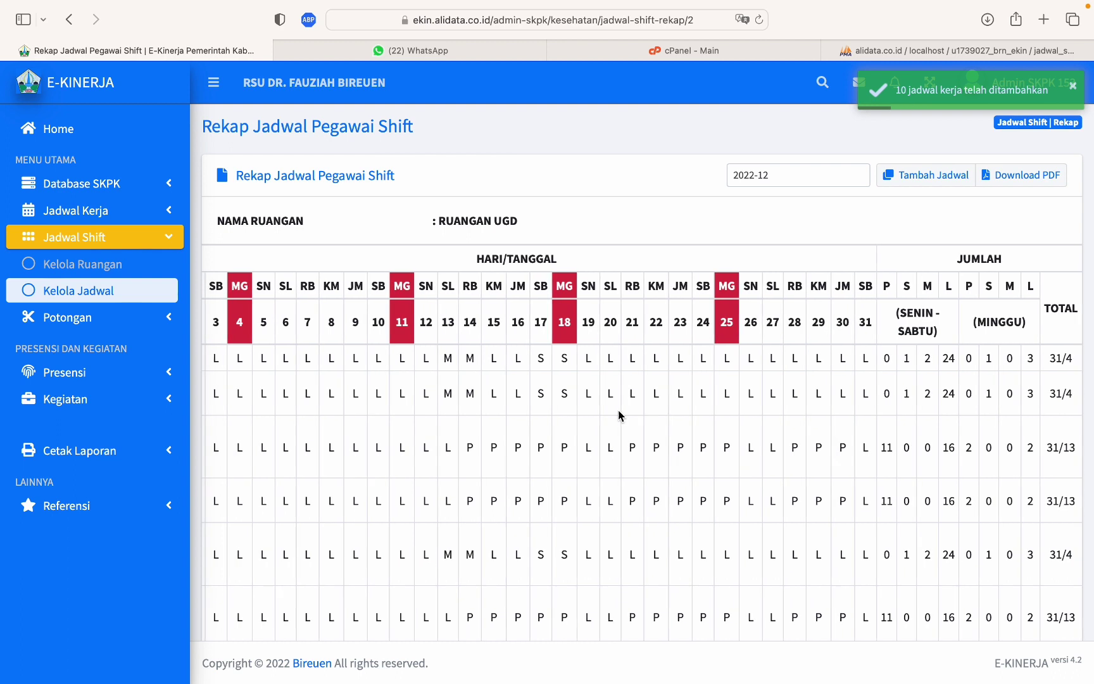
scroll(620, 415, down, 4)
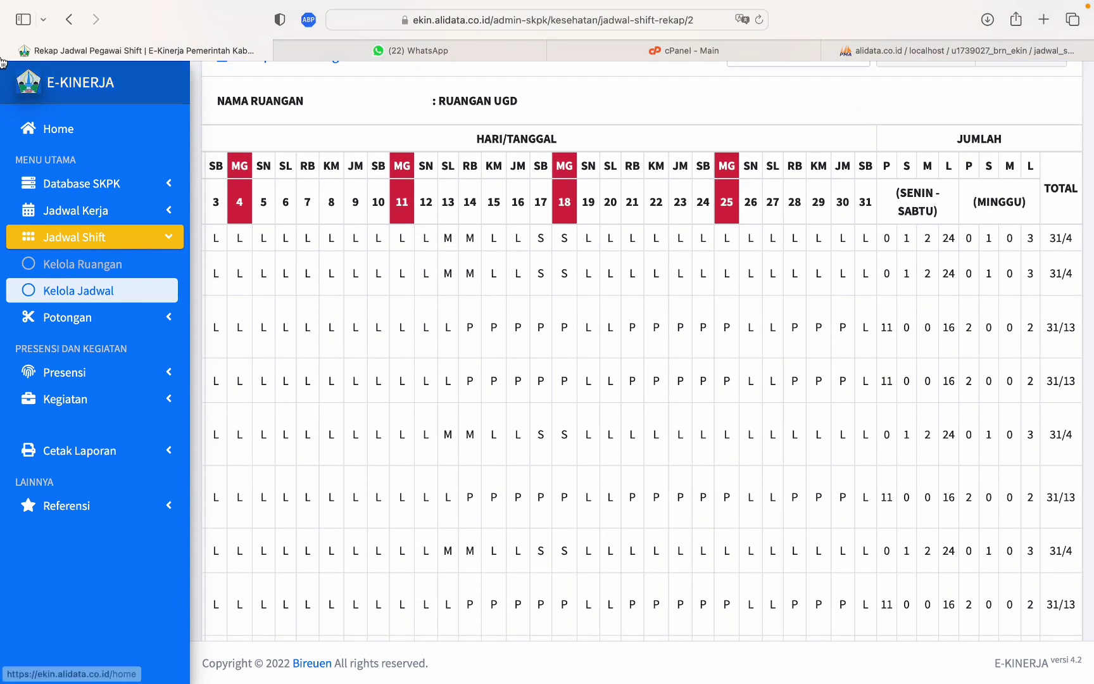
key(ctrl+Up)
click(497, 47)
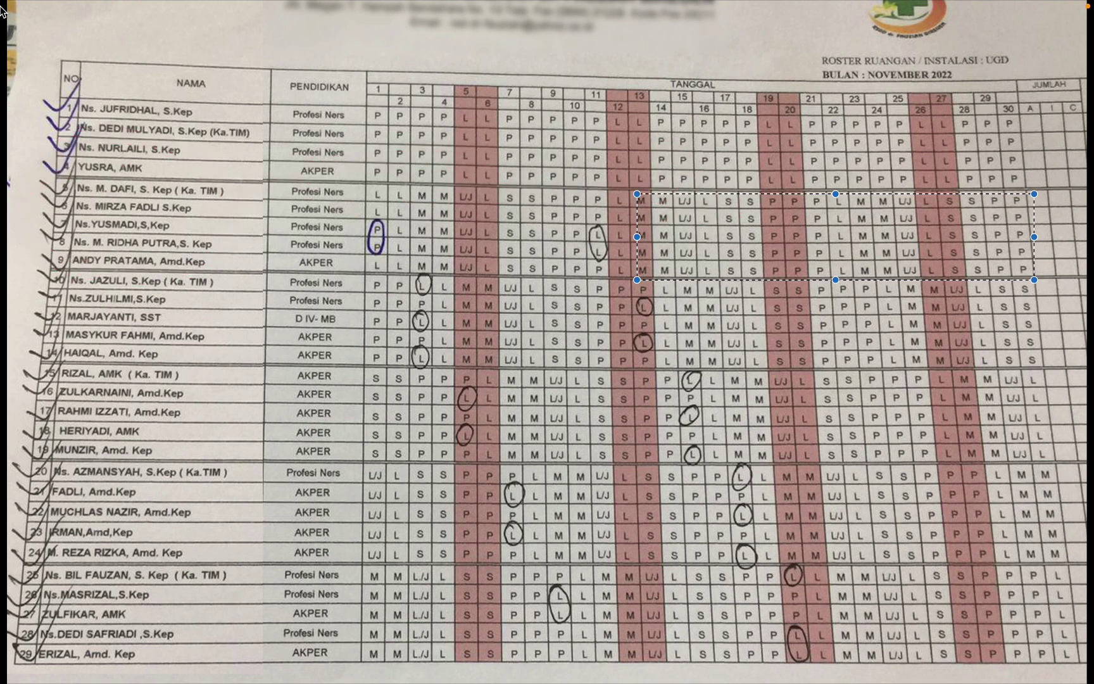
mouse_move(3, 10)
click(347, 60)
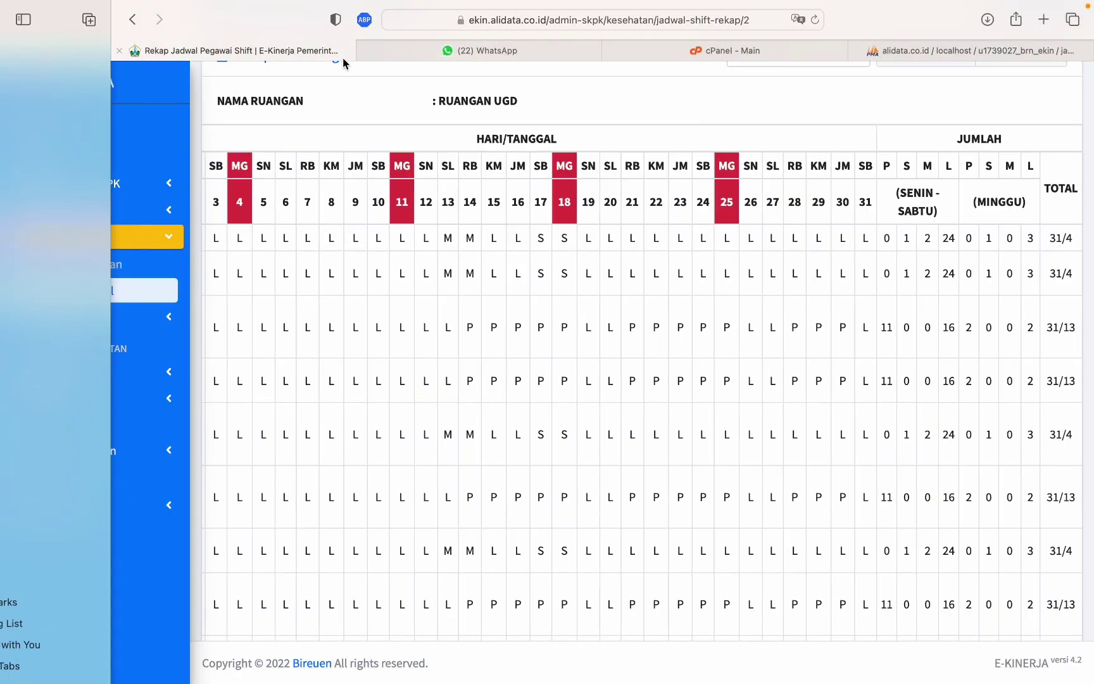
Start a new shift work schedule for Ruangan UGD and add the nurse from row 5 of the paper roster.
scroll(1013, 202, up, 3)
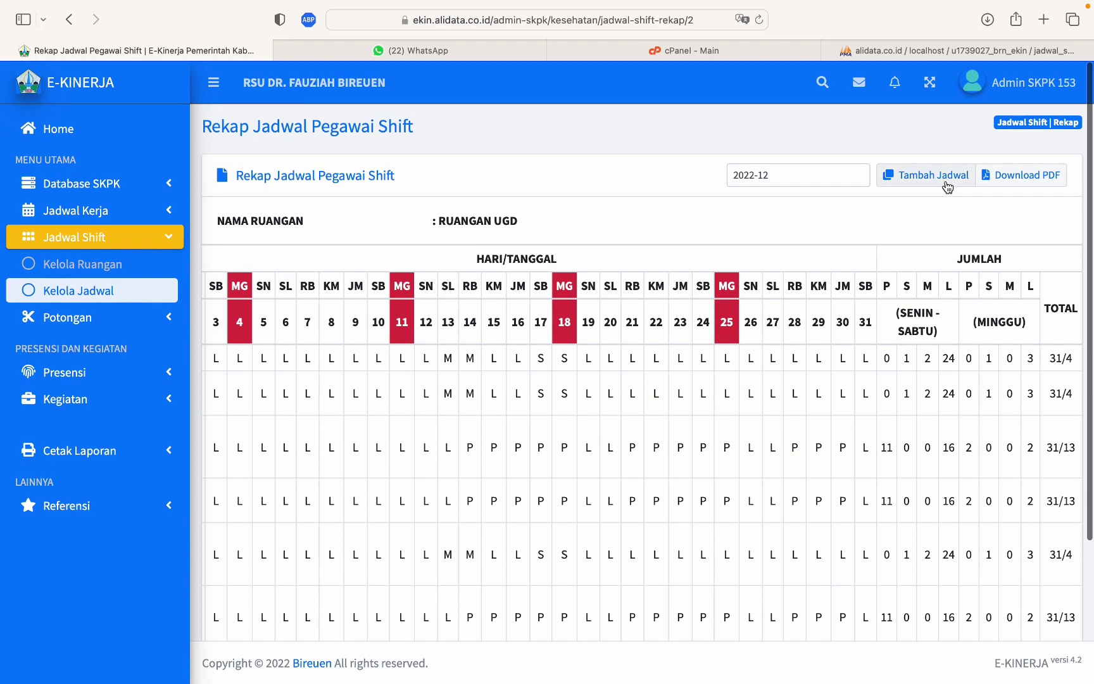
click(943, 179)
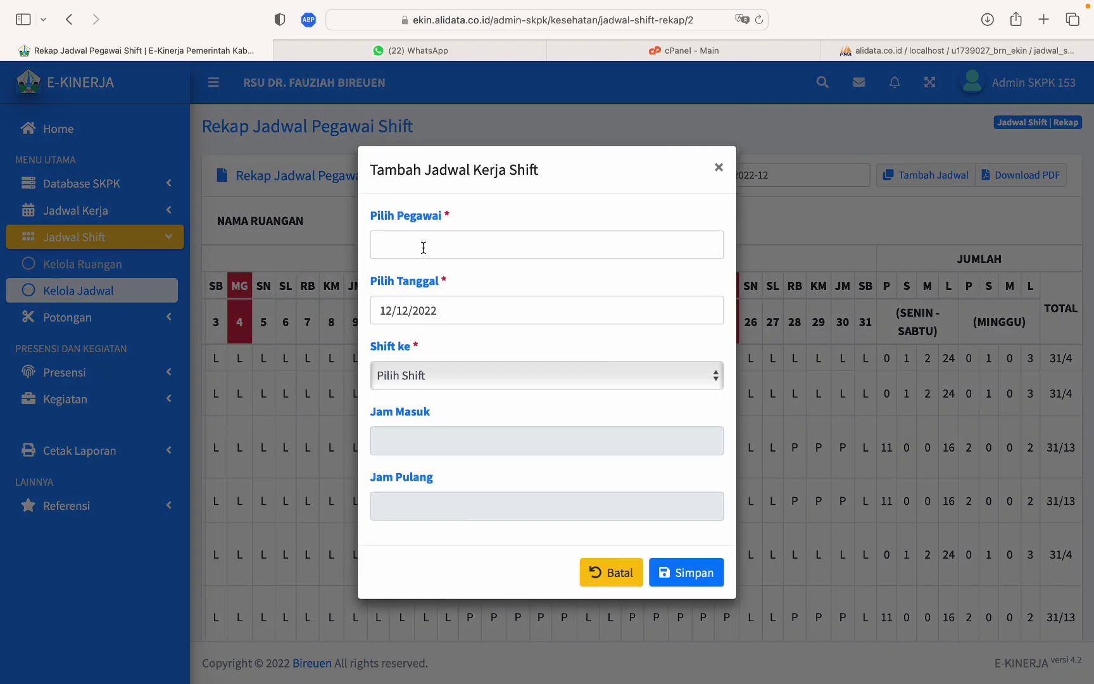
click(424, 247)
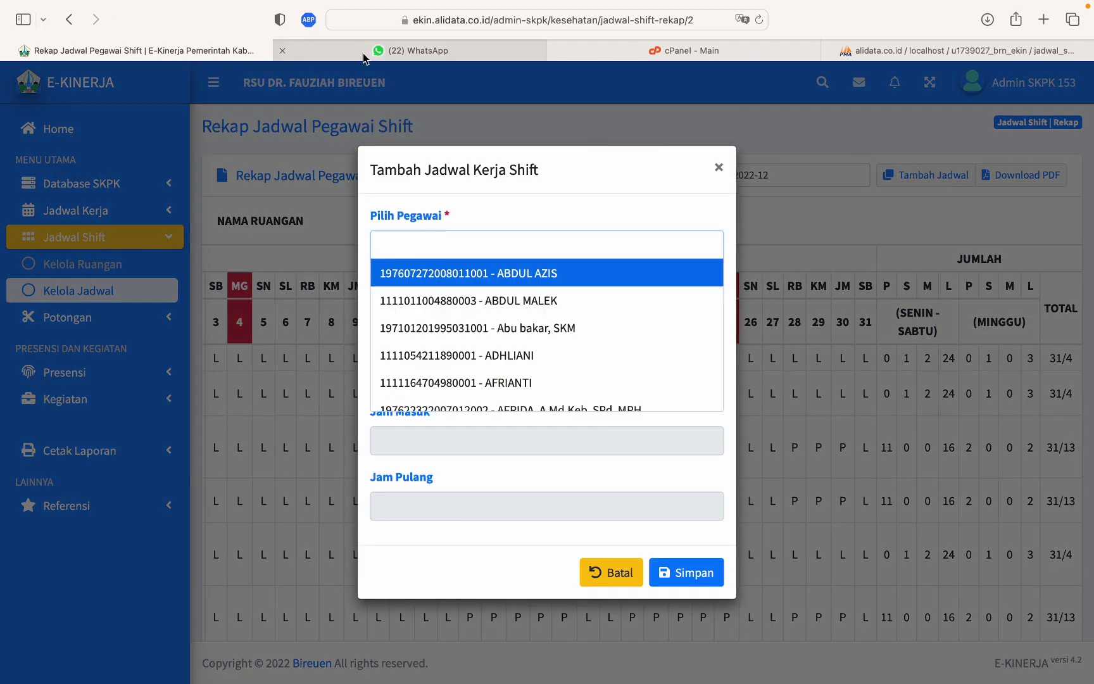
text(dafiu)
mouse_move(366, 57)
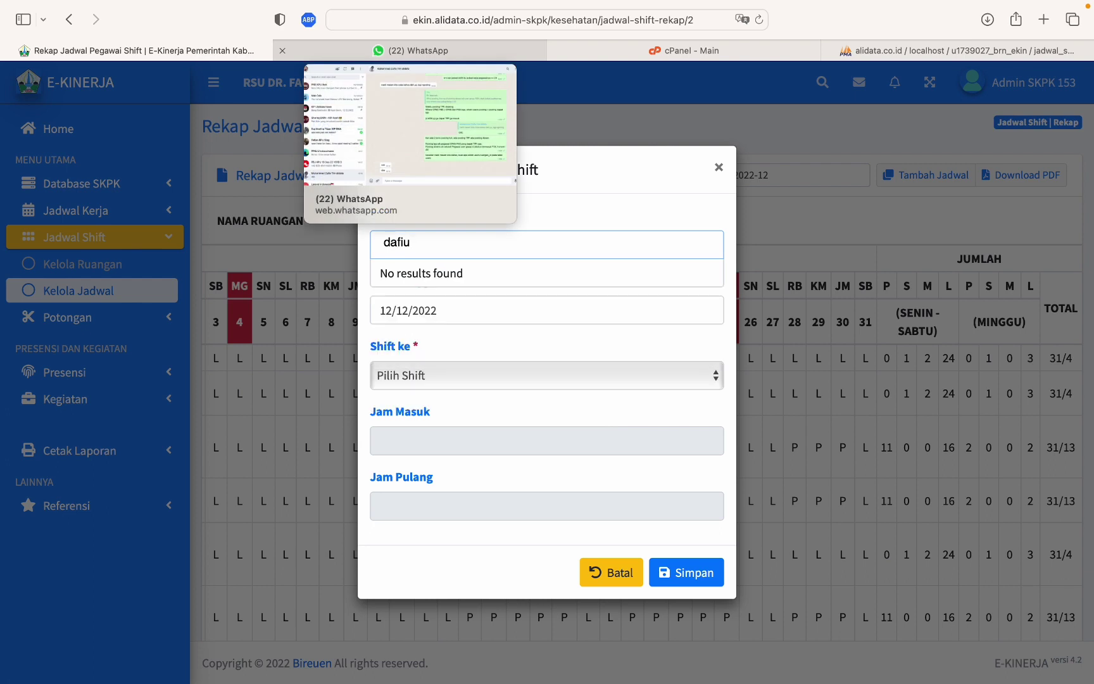
key(BackSpace)
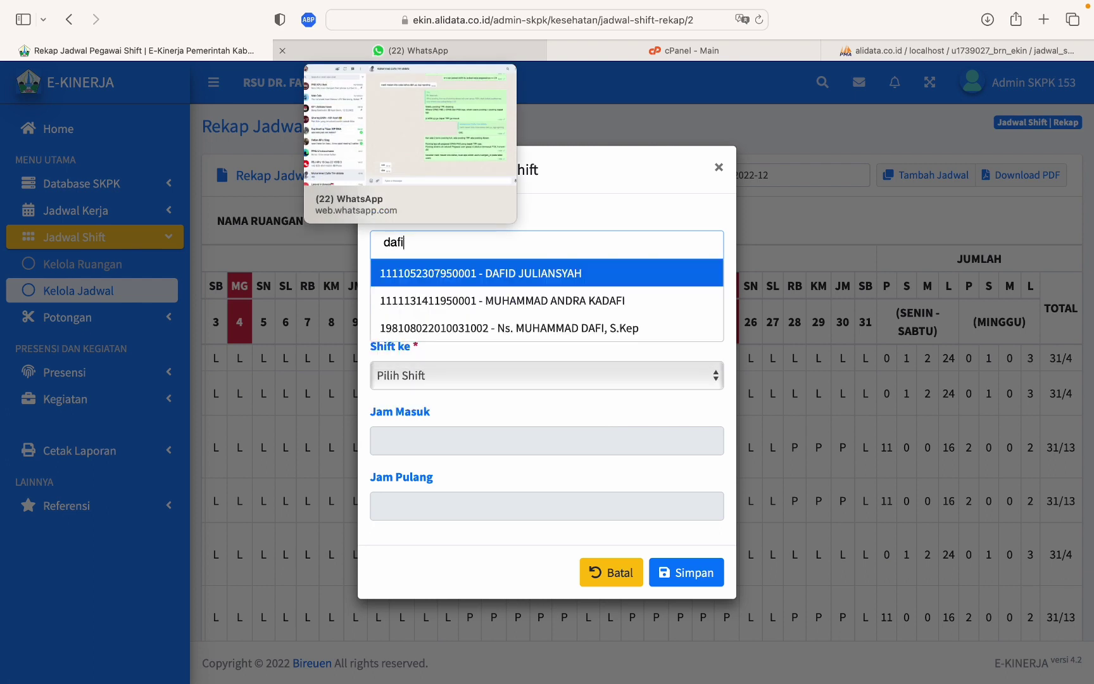
click(595, 328)
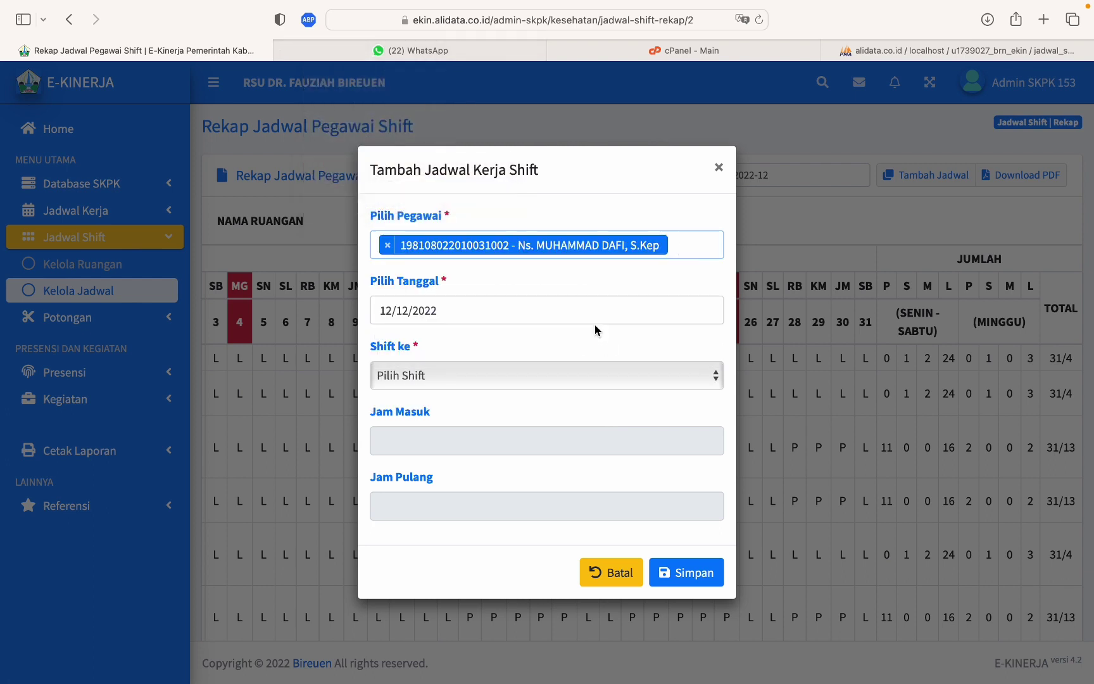
text(riza)
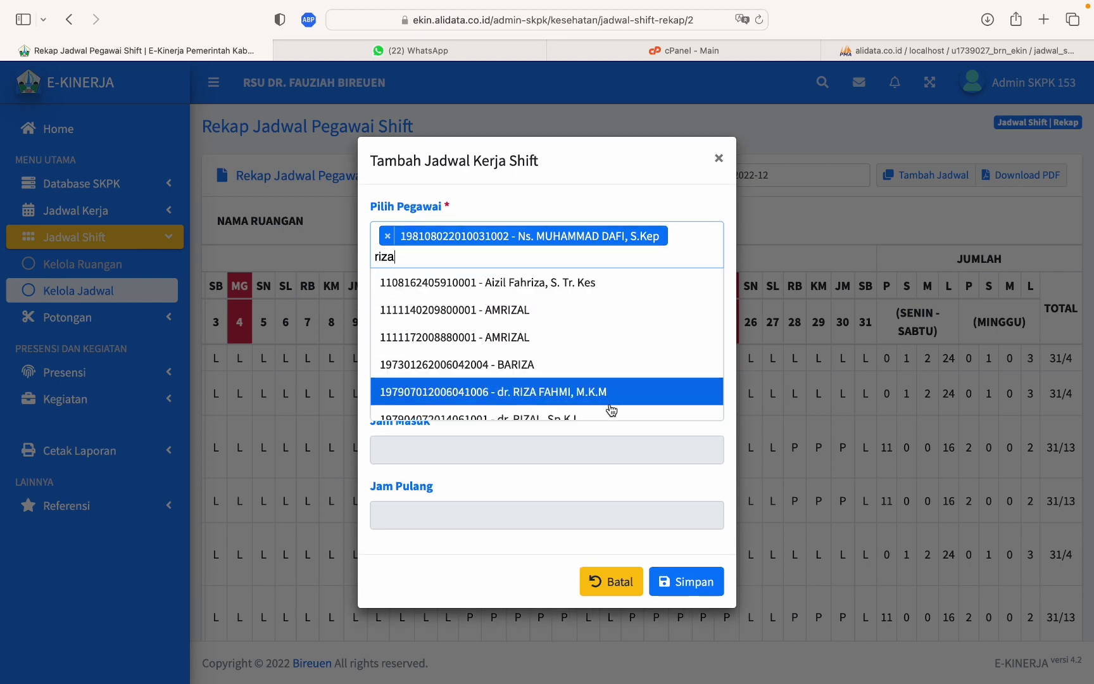
scroll(598, 379, down, 2)
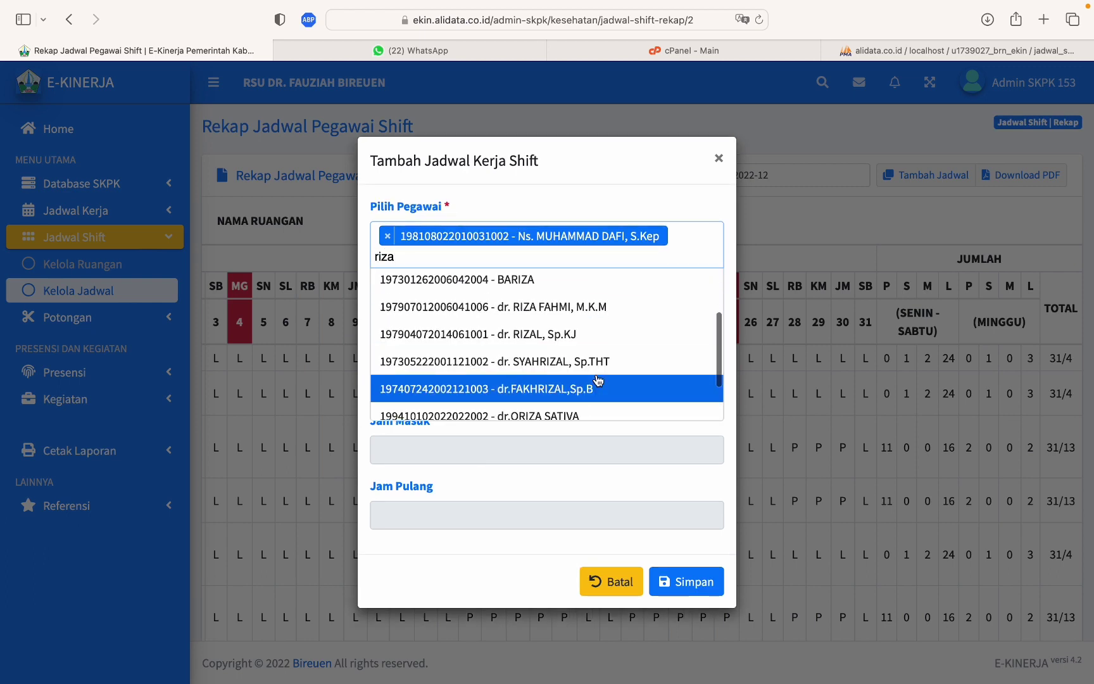
click(587, 310)
click(637, 256)
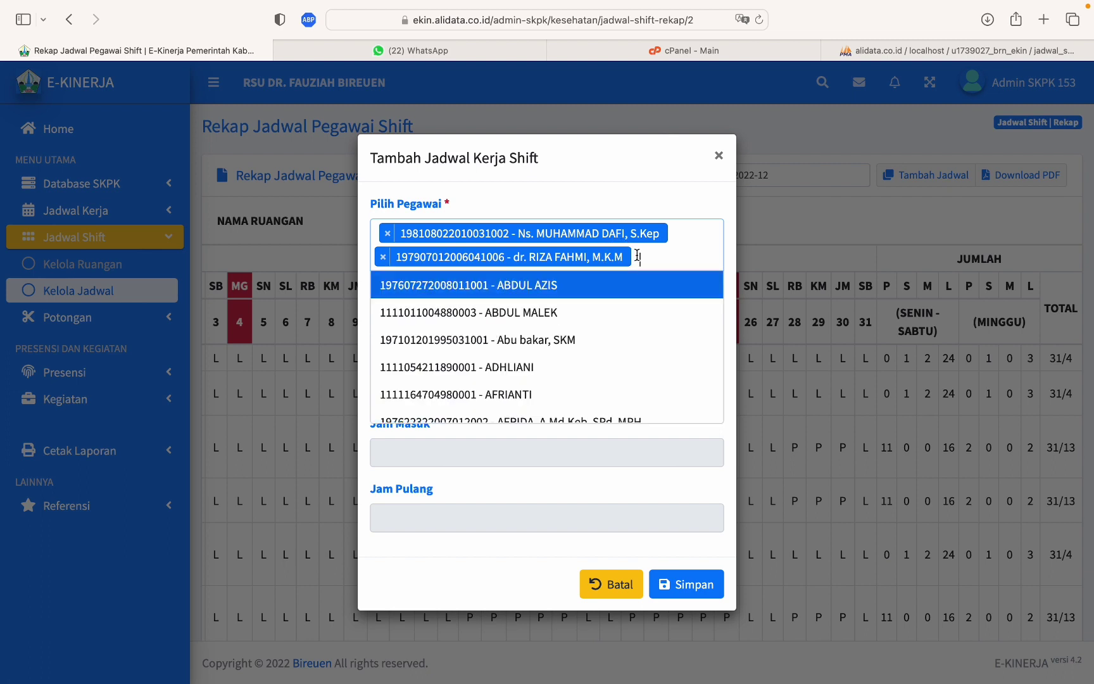
click(652, 258)
key(BackSpace)
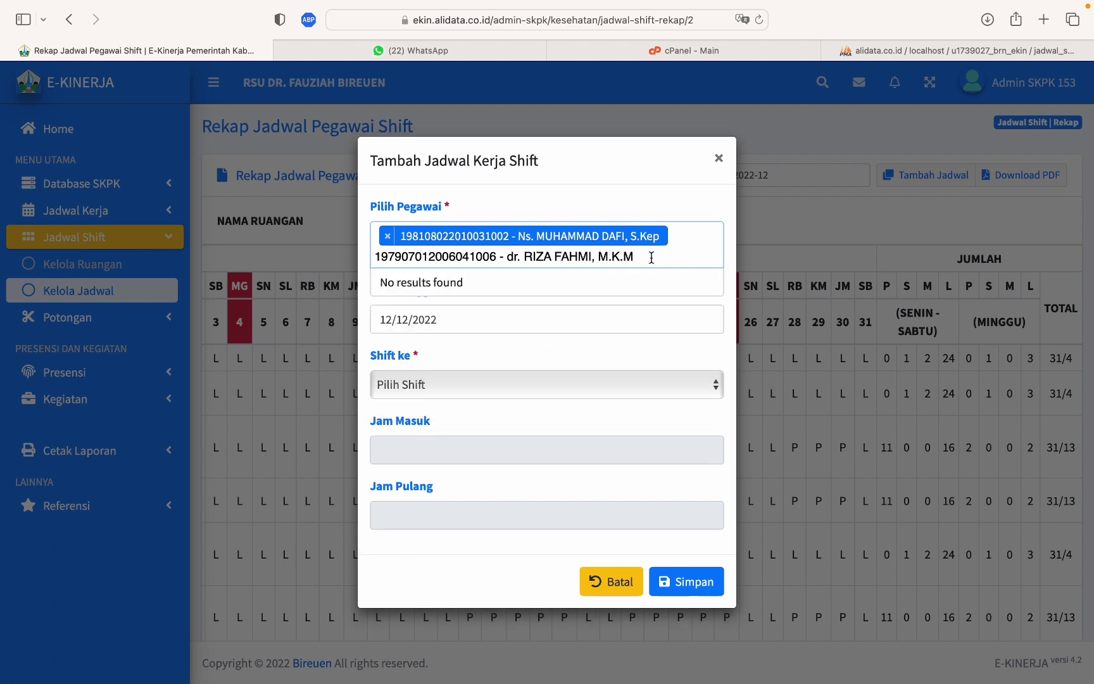
drag(648, 259, 345, 255)
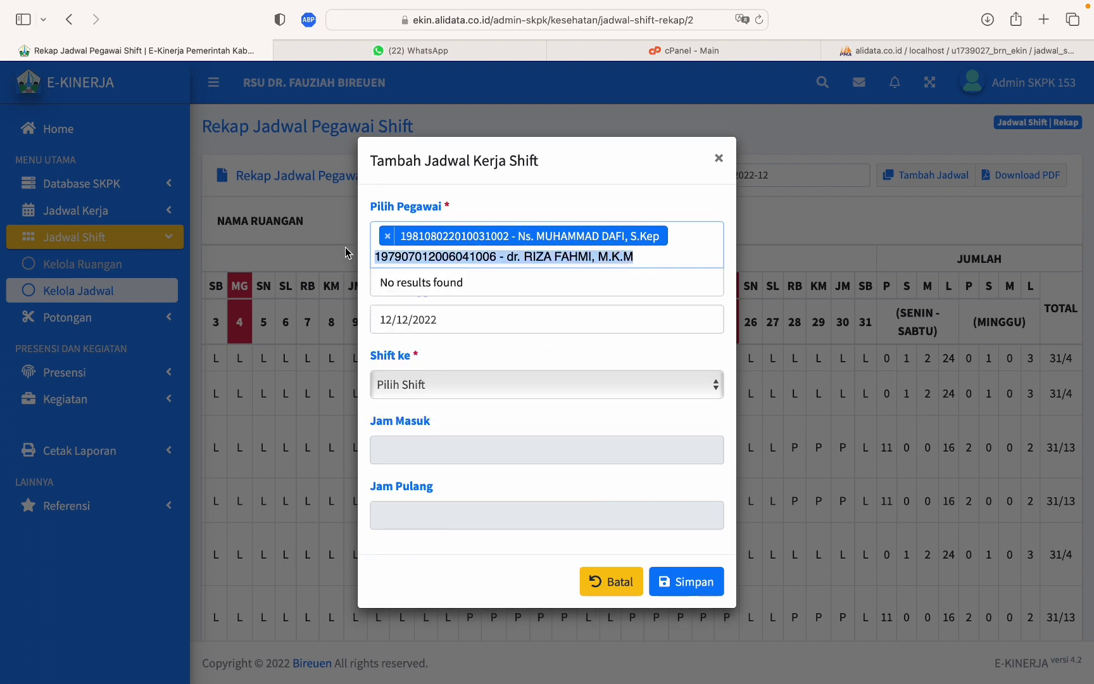
key(BackSpace)
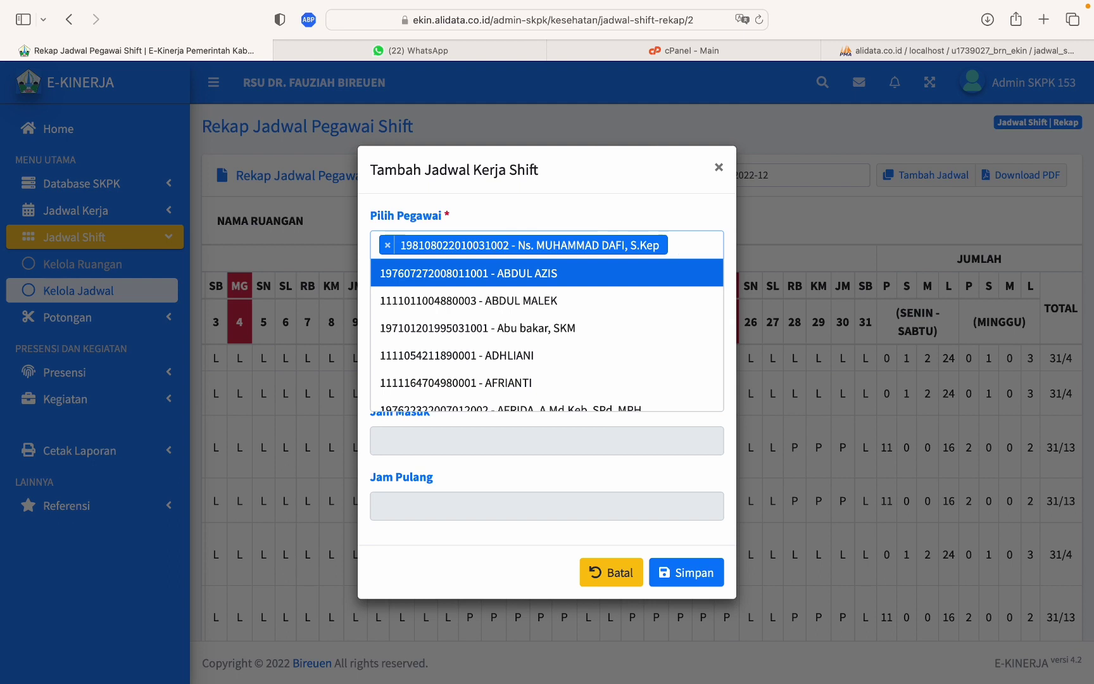
Add the other four nurses of the group, rows 6 to 9 of the paper roster, to the new schedule.
text(mirza)
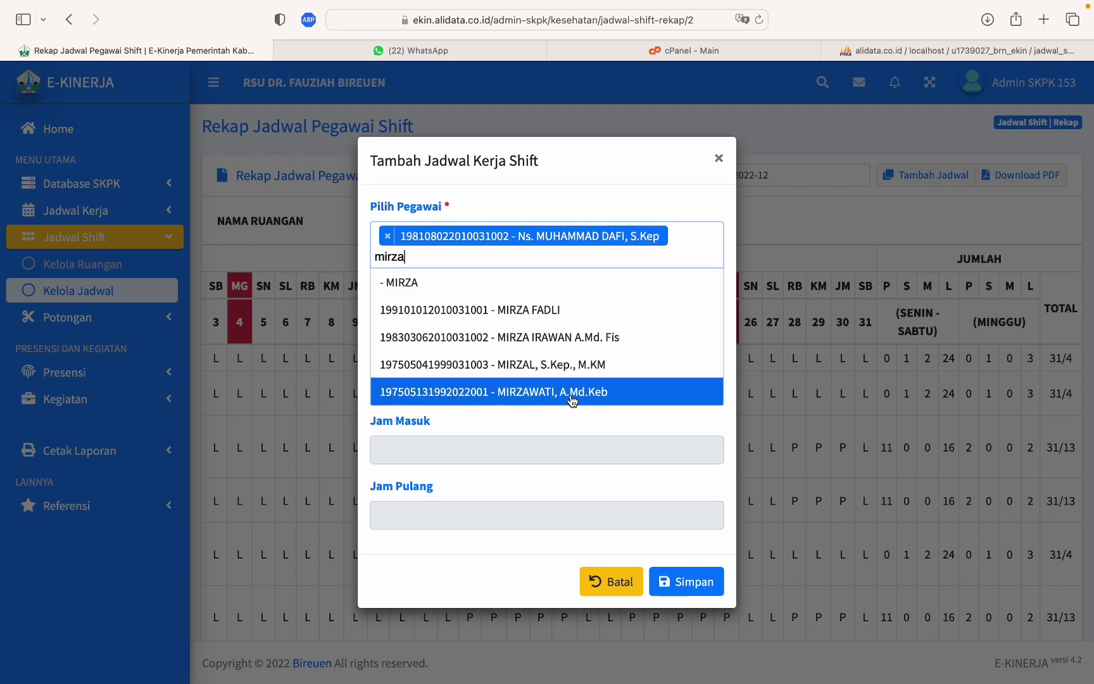
click(552, 308)
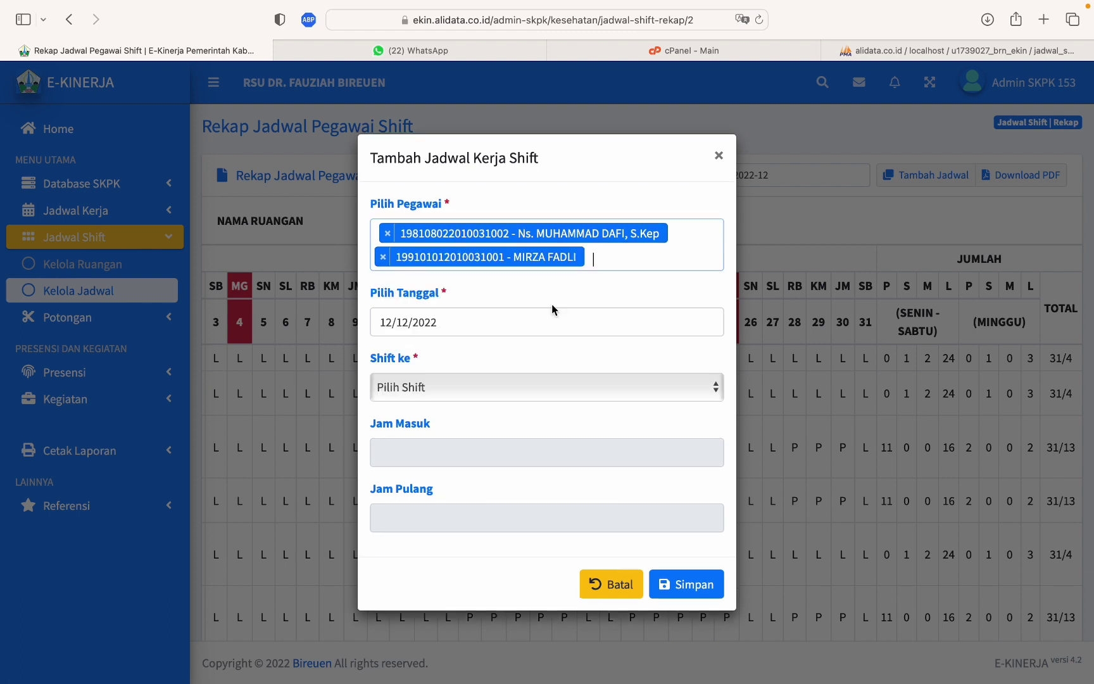
text(yusma)
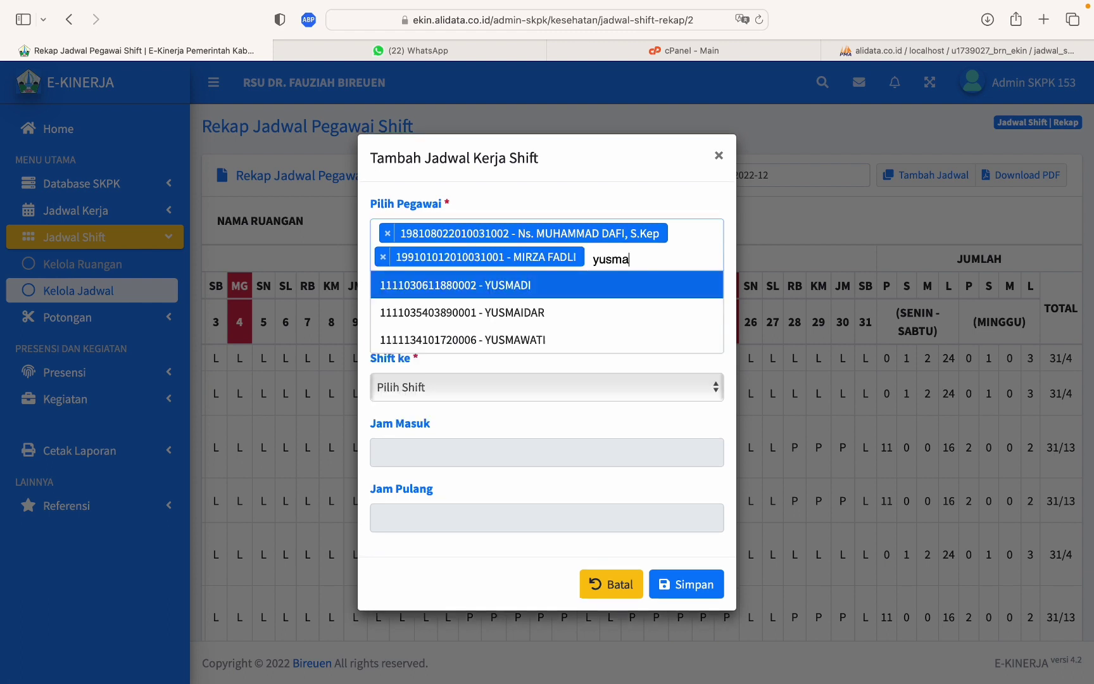
click(551, 294)
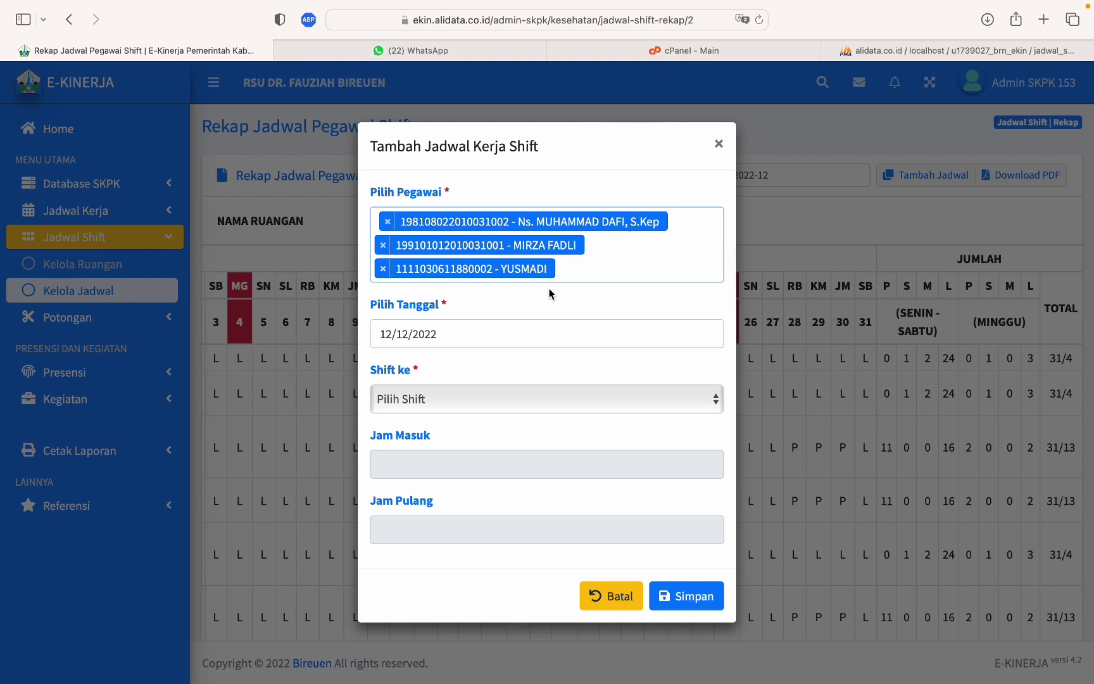
text(ridha)
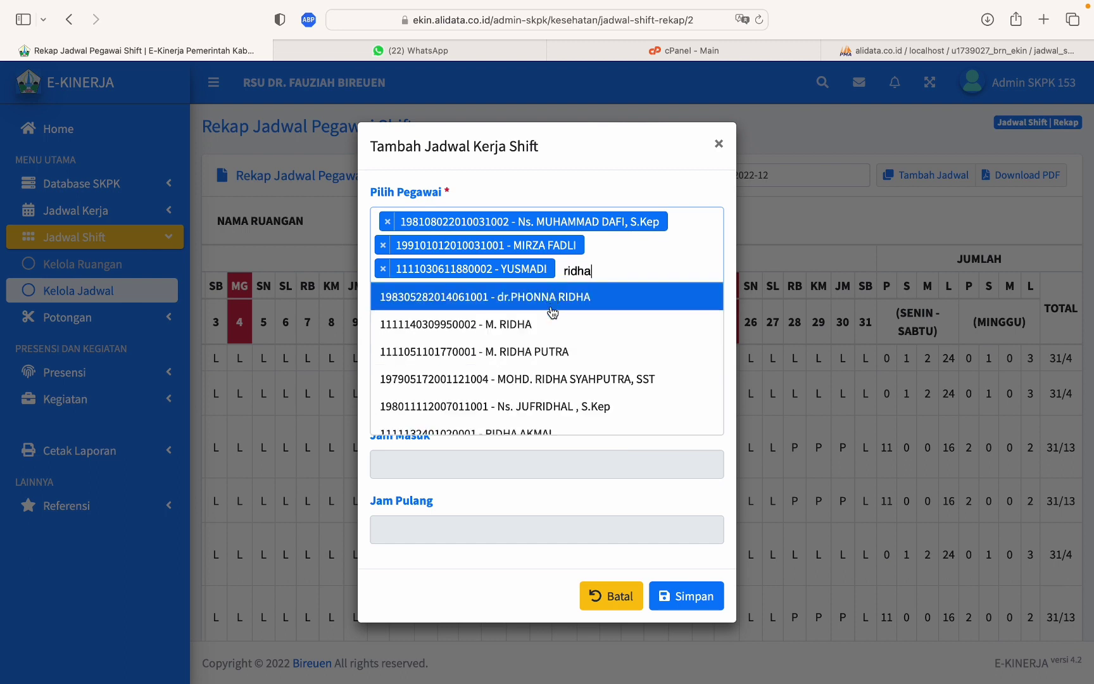
click(550, 351)
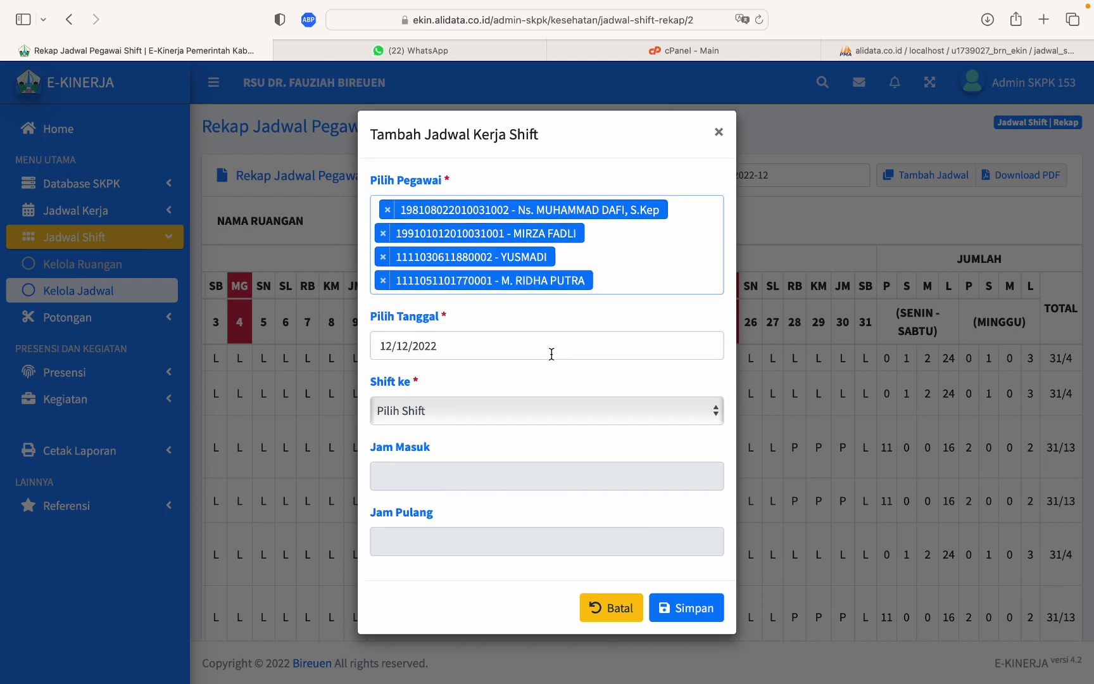
text(andy)
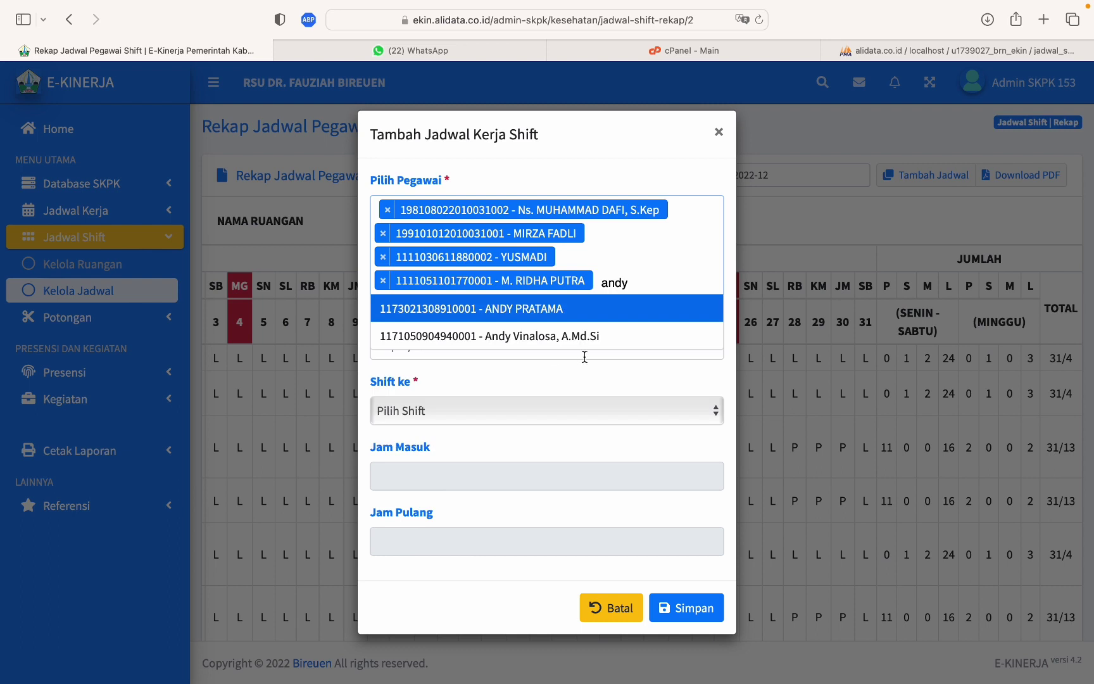
click(564, 314)
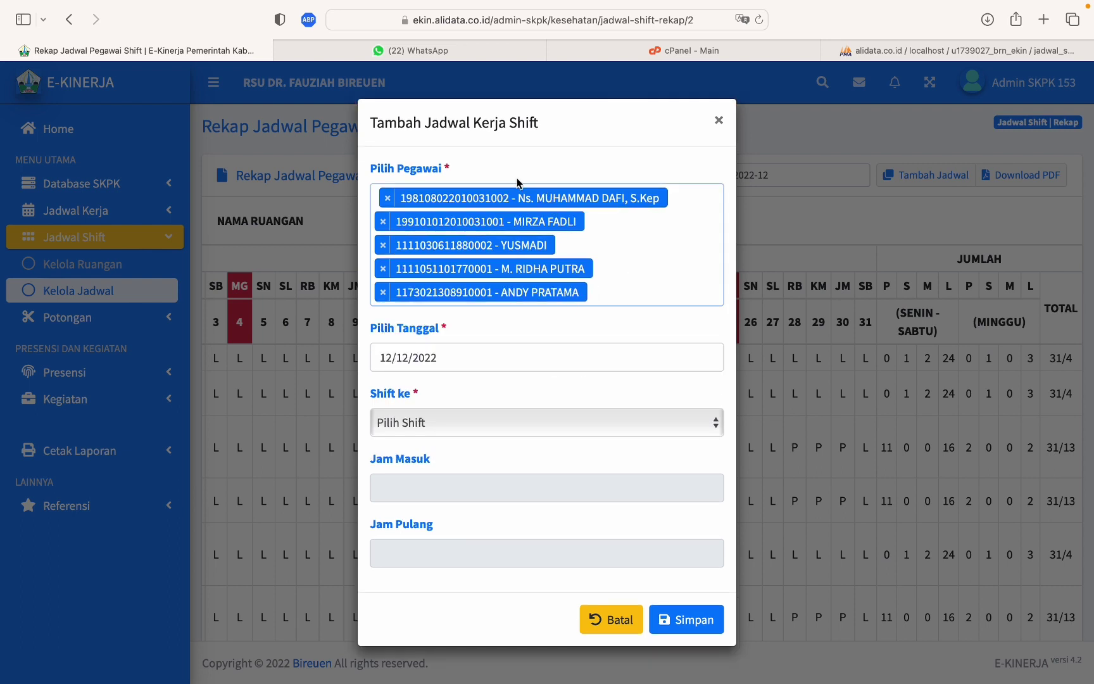
Set the schedule dates to only 19, 20 and 21 December 2022, removing the default date of 12 December.
click(497, 362)
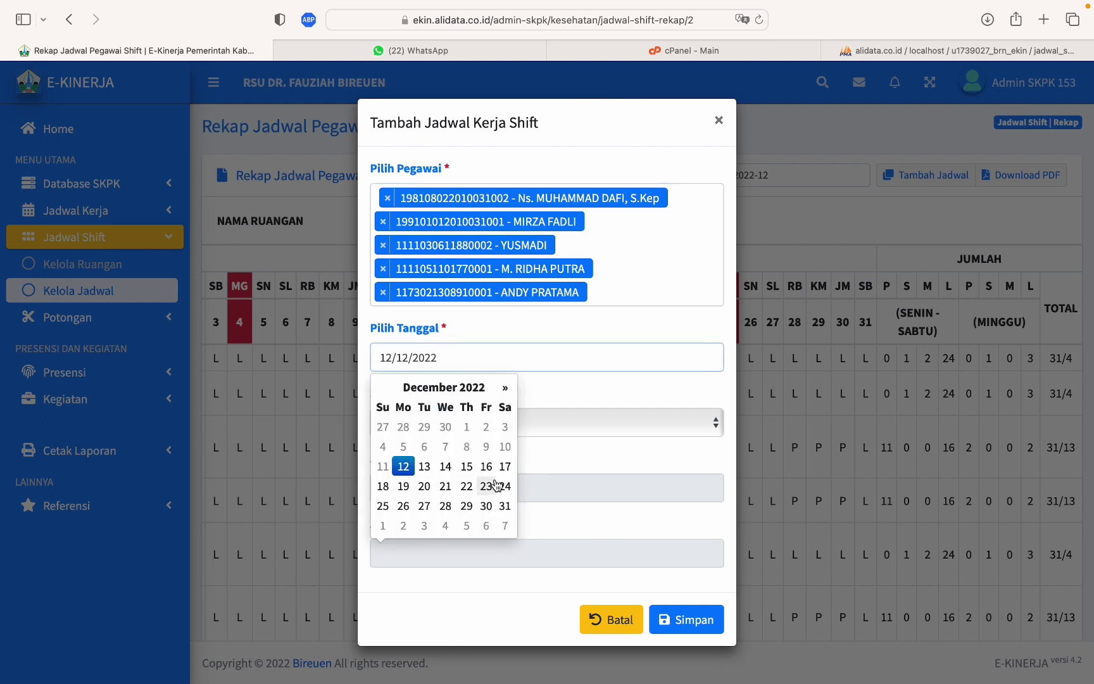
click(403, 485)
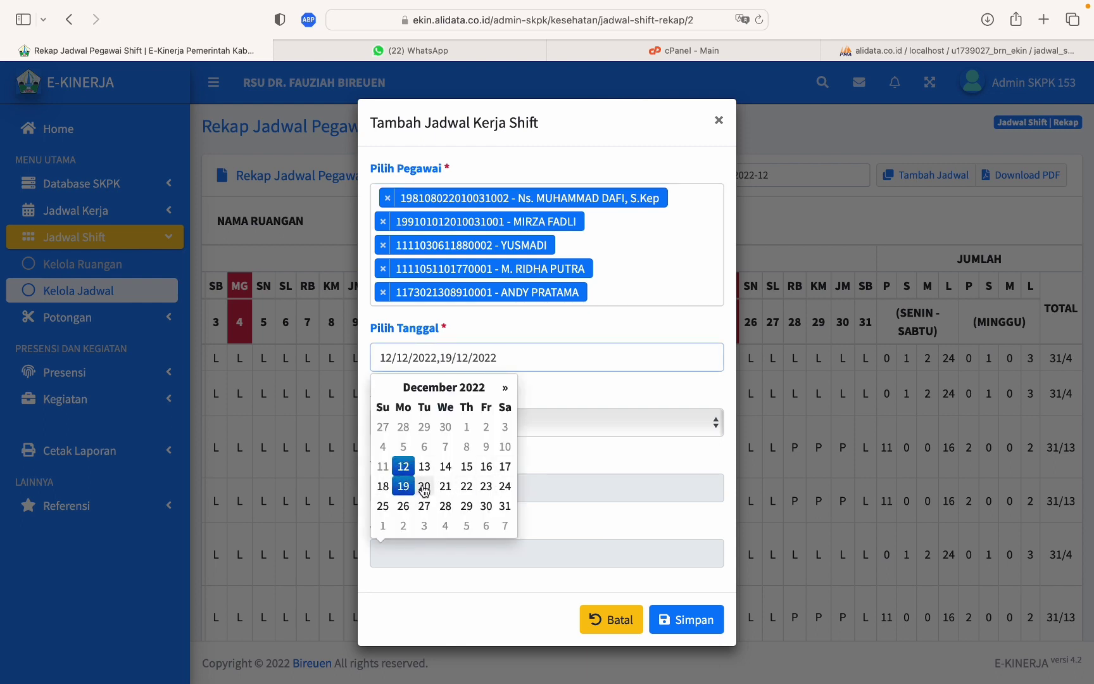
click(424, 486)
click(445, 489)
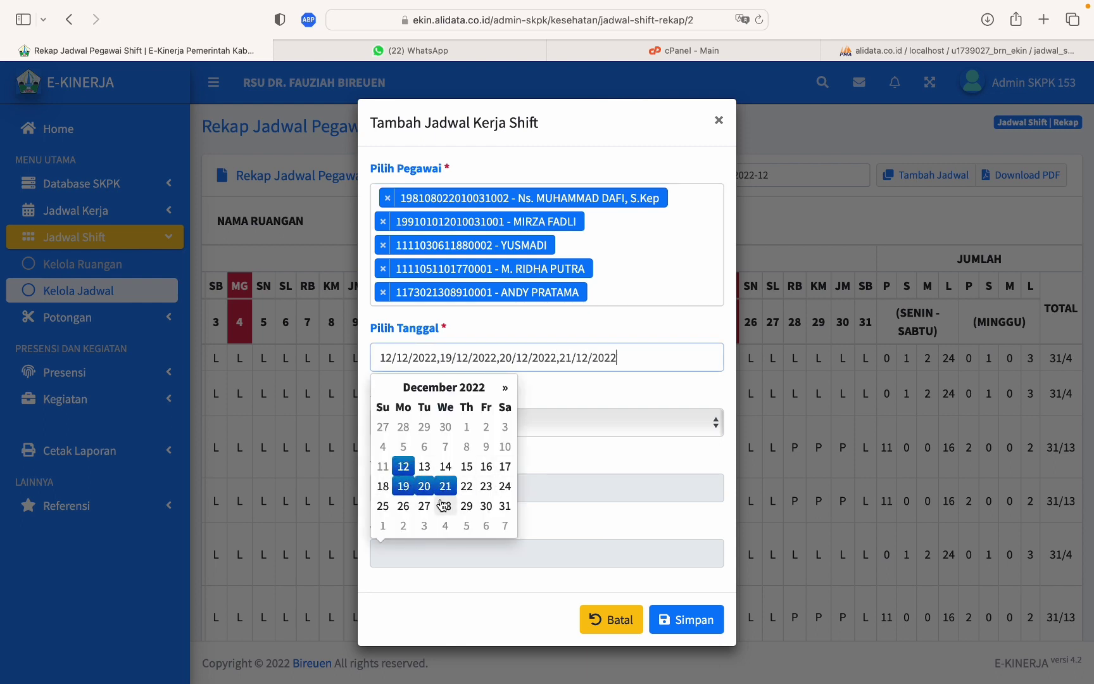
click(404, 467)
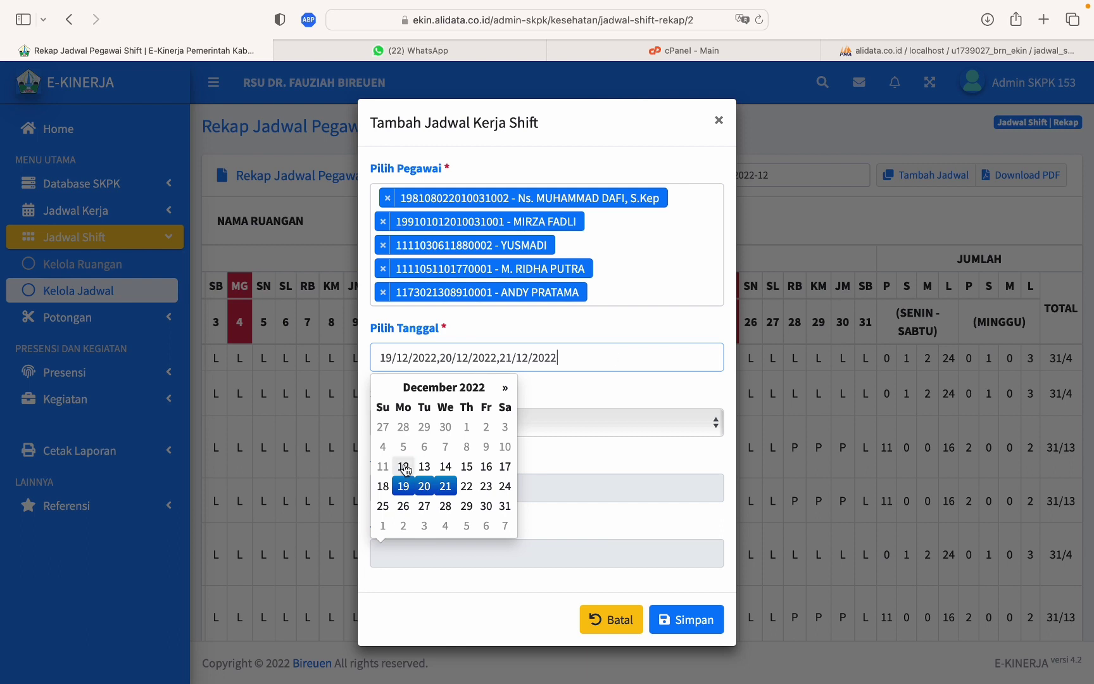
click(581, 401)
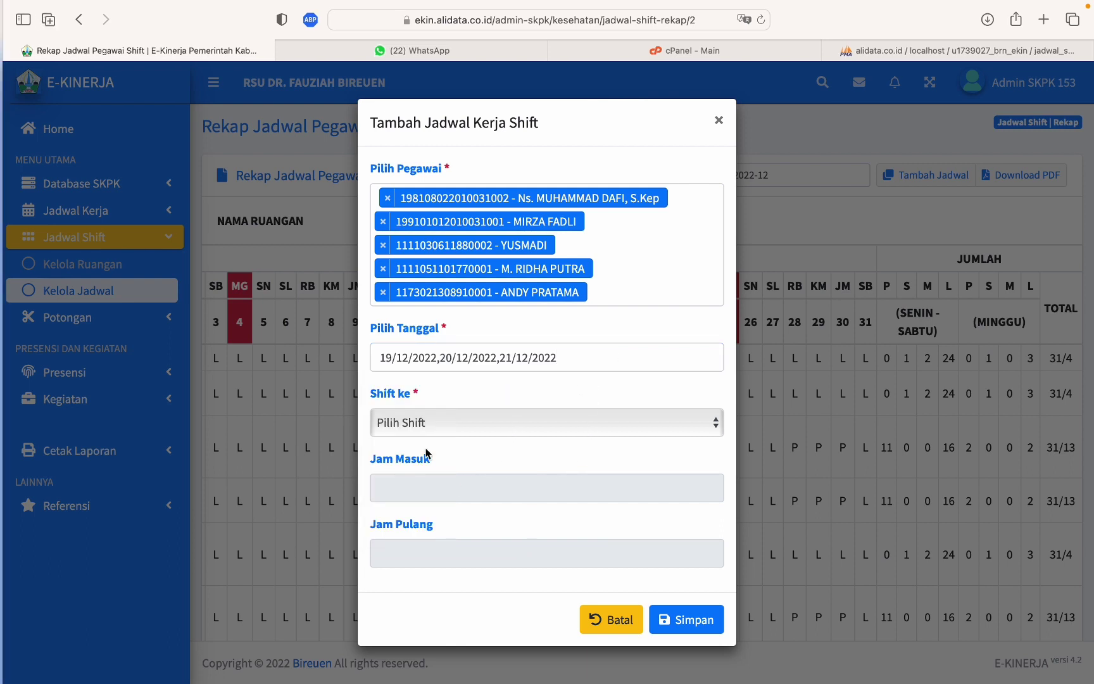
Assign Shift Pagi 08-14 to the five selected nurses and save the schedule.
click(420, 422)
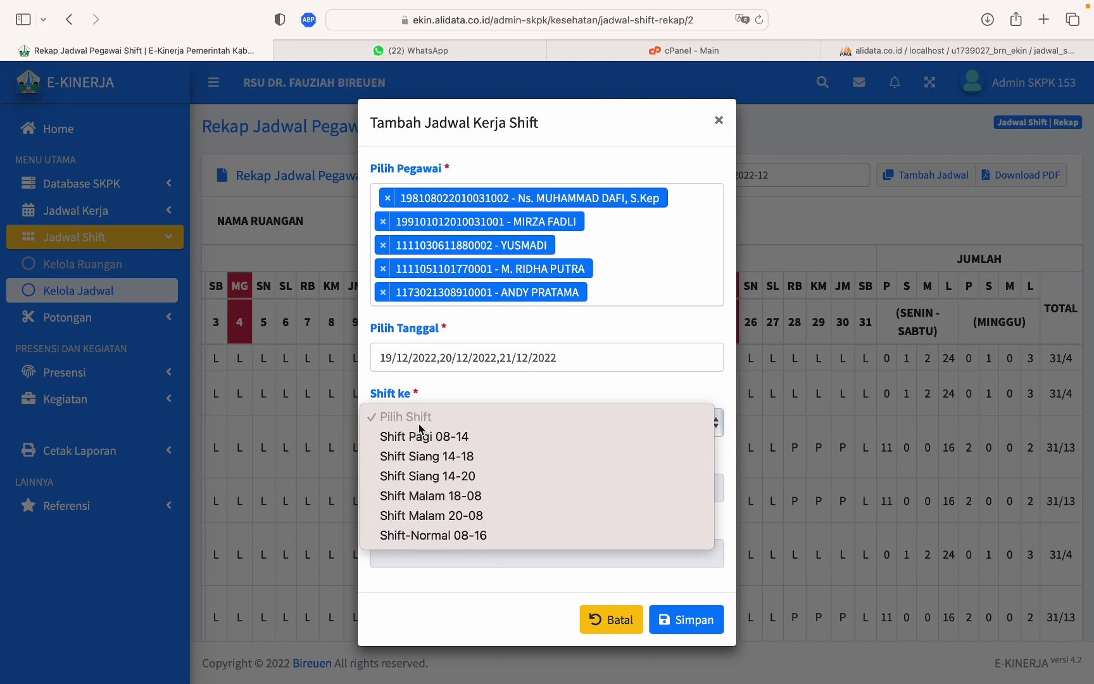
click(421, 437)
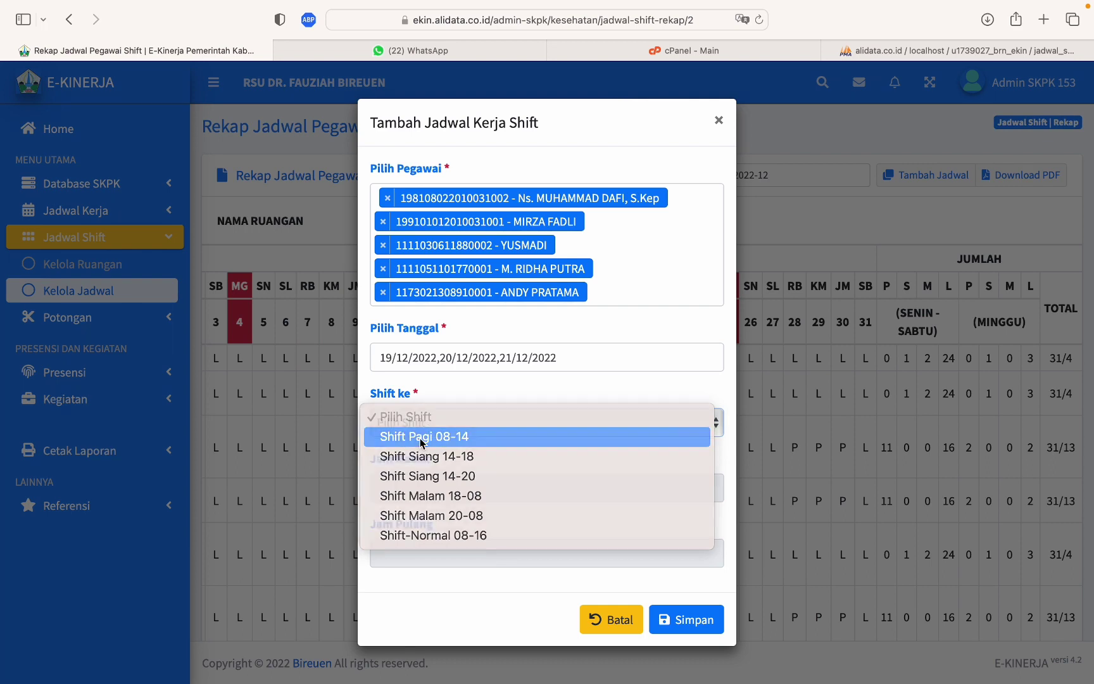
click(681, 623)
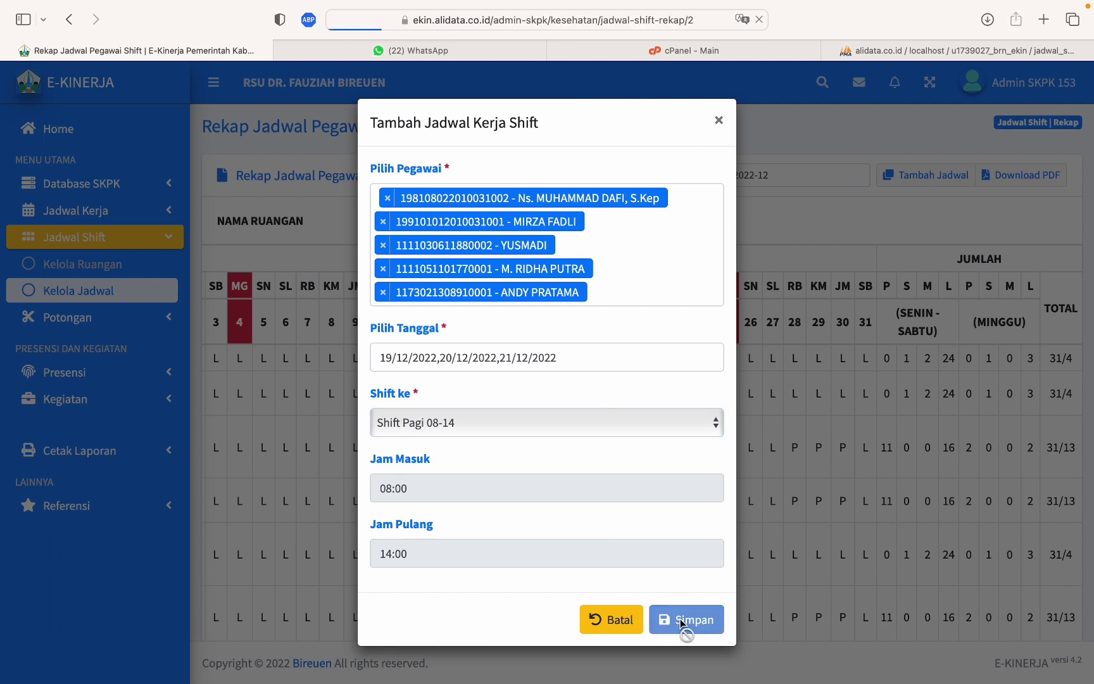
Review the updated December recap table for all nurses, from the name column across to the JUMLAH and TOTAL columns.
scroll(770, 434, right, 4)
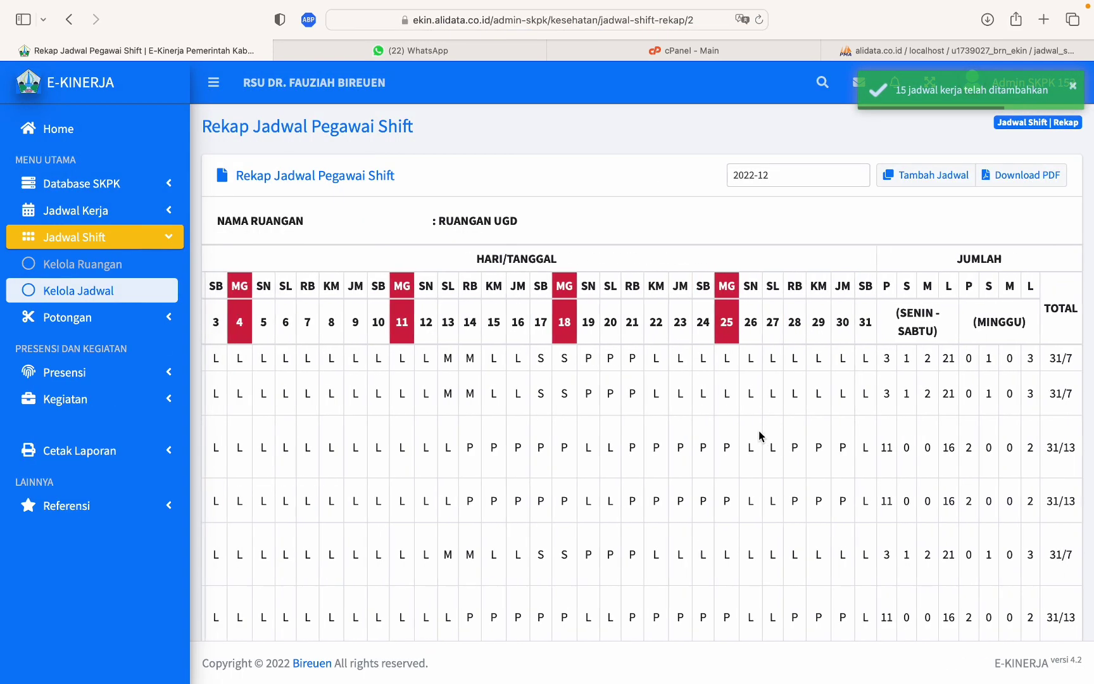
scroll(766, 434, down, 3)
scroll(754, 434, left, 4)
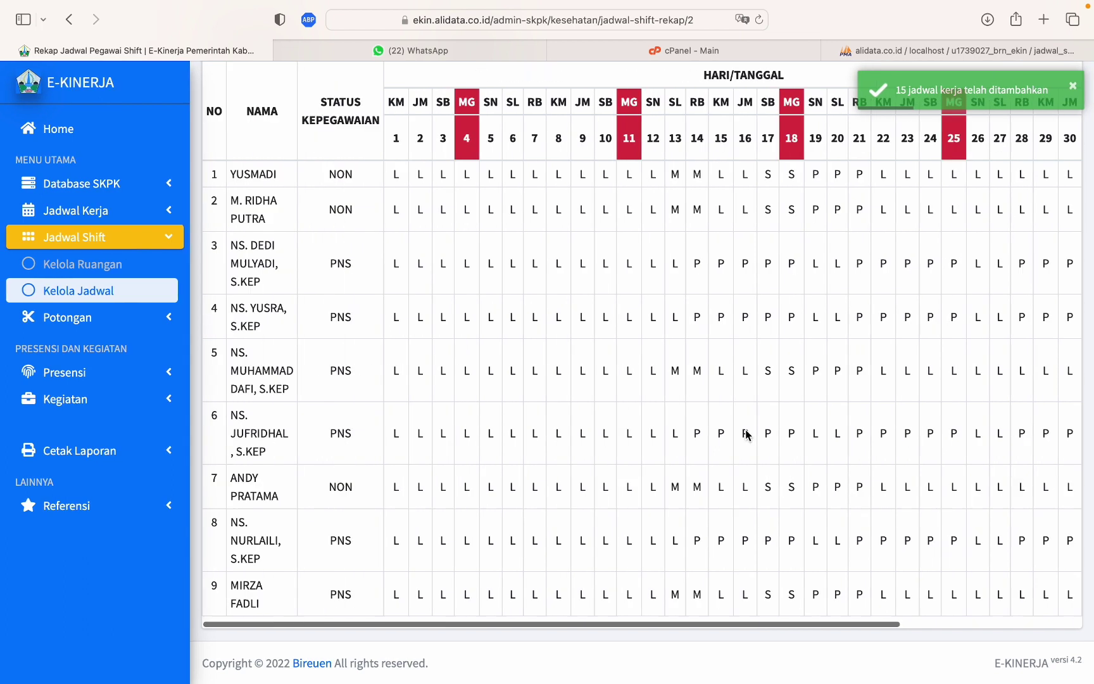
scroll(640, 371, up, 3)
scroll(730, 341, right, 4)
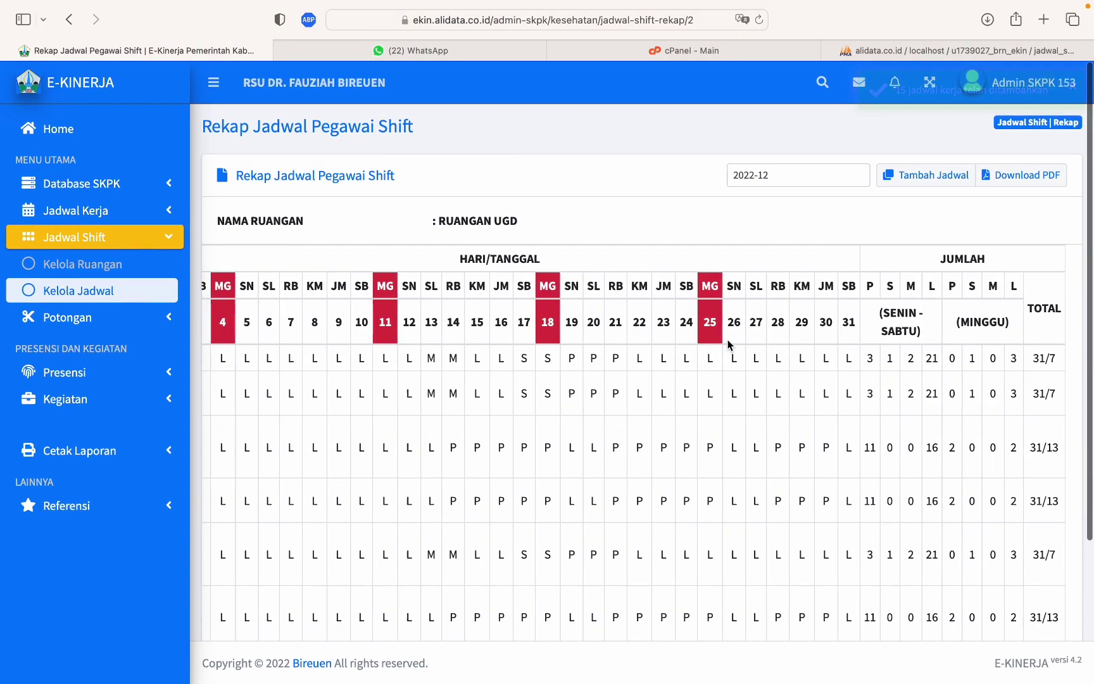
scroll(298, 429, left, 4)
scroll(305, 428, right, 1)
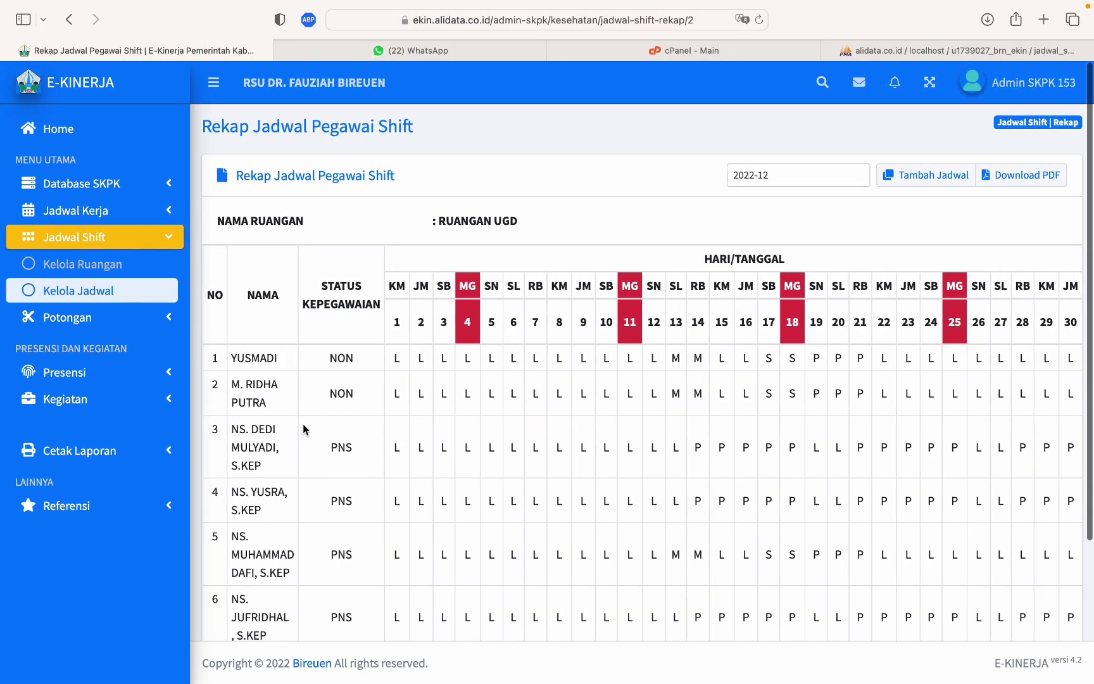
scroll(305, 427, down, 3)
scroll(451, 415, right, 2)
scroll(450, 416, right, 2)
scroll(450, 415, left, 4)
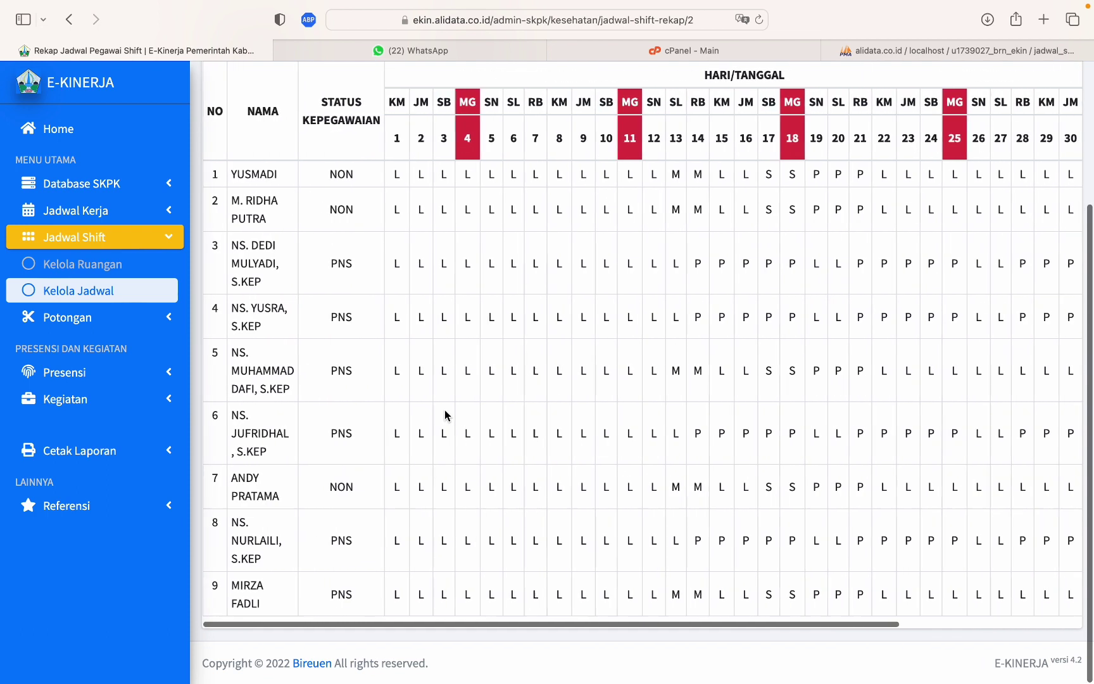
Generate the PDF of the December 2022 shift recap for Ruangan UGD and look through its table.
scroll(553, 361, up, 3)
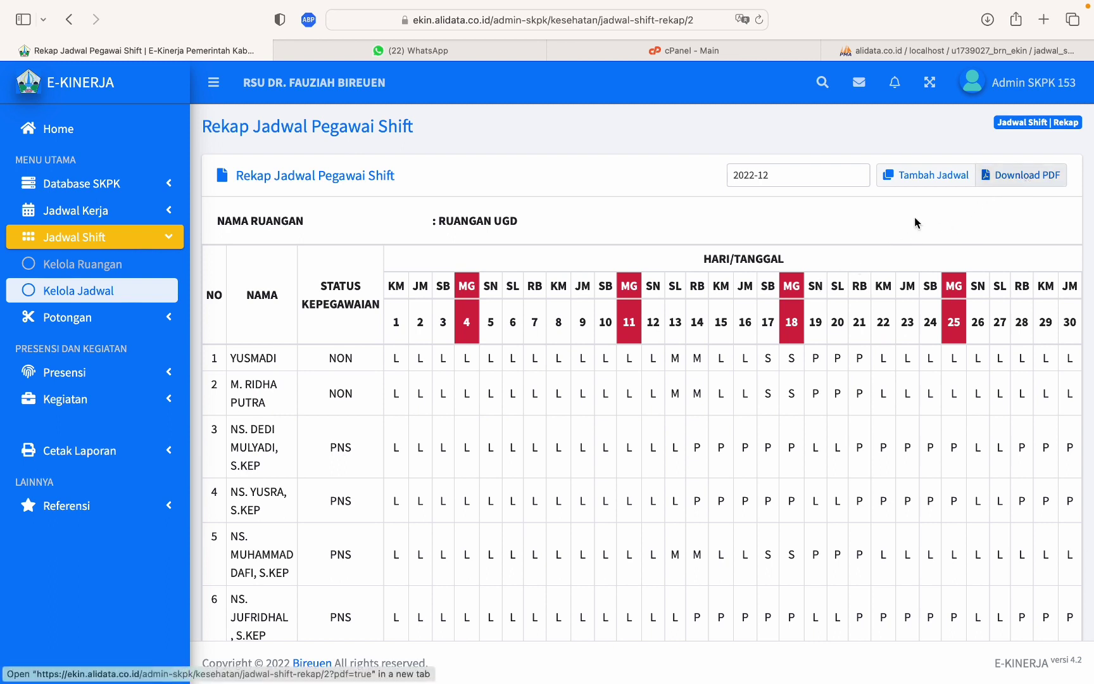
click(1003, 180)
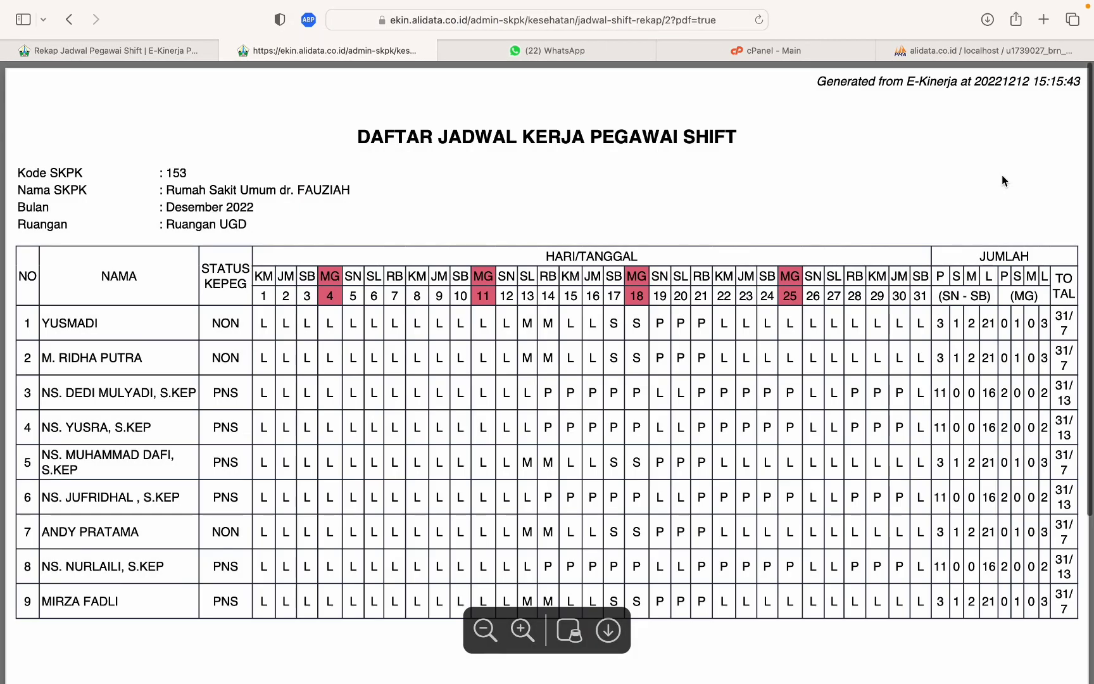
scroll(743, 421, down, 4)
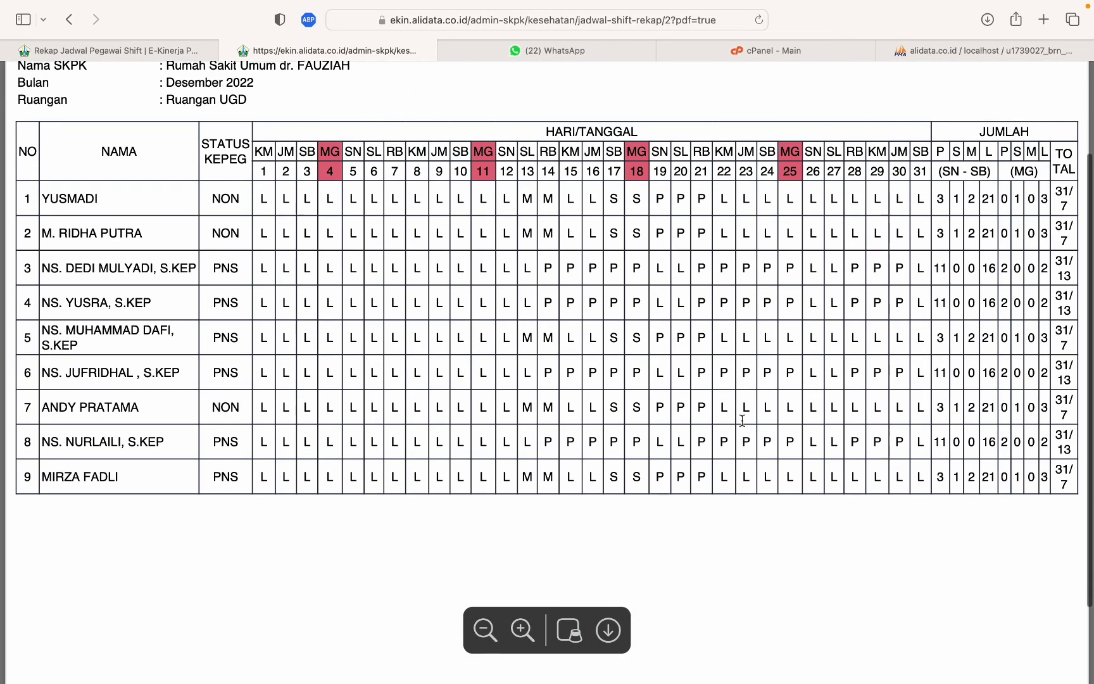